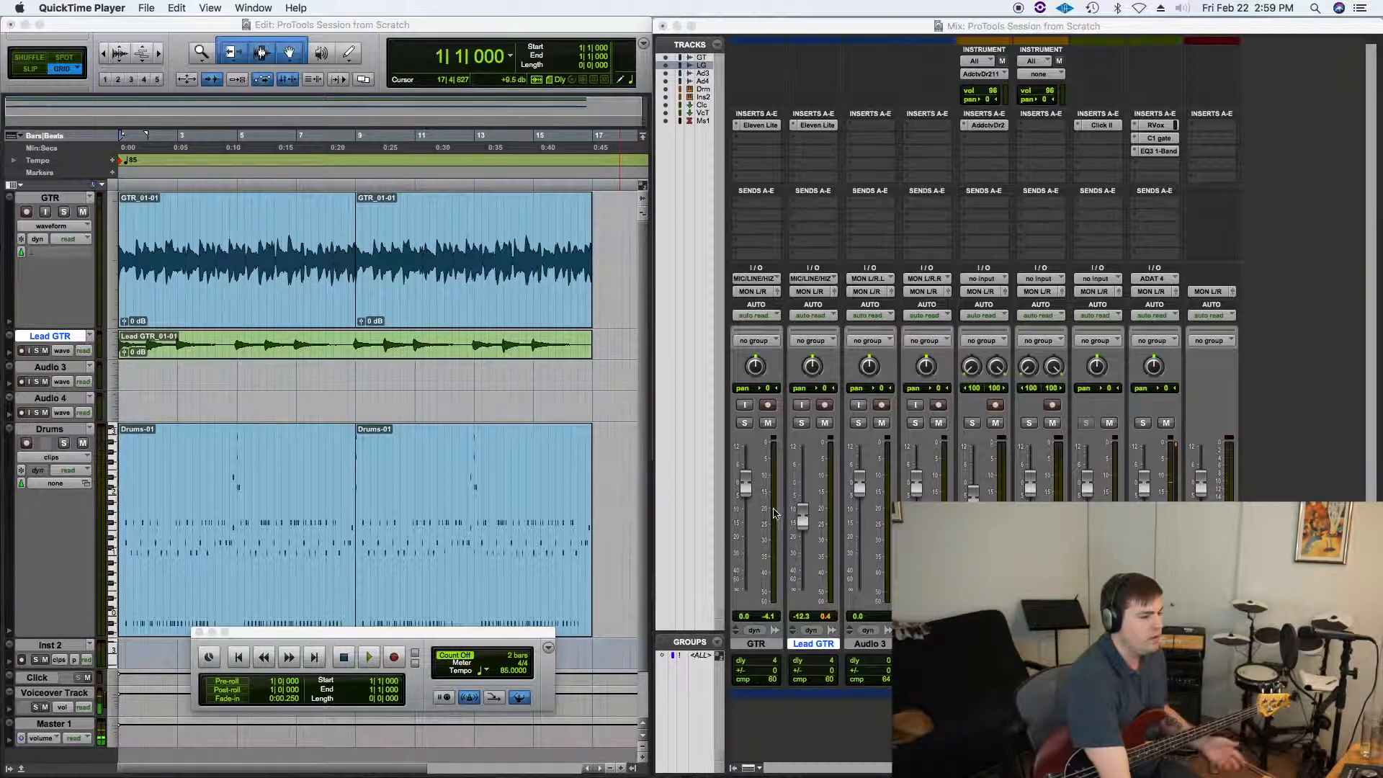
# Rename the Audio 3 track as Bass
pyautogui.doubleClick(869, 644)
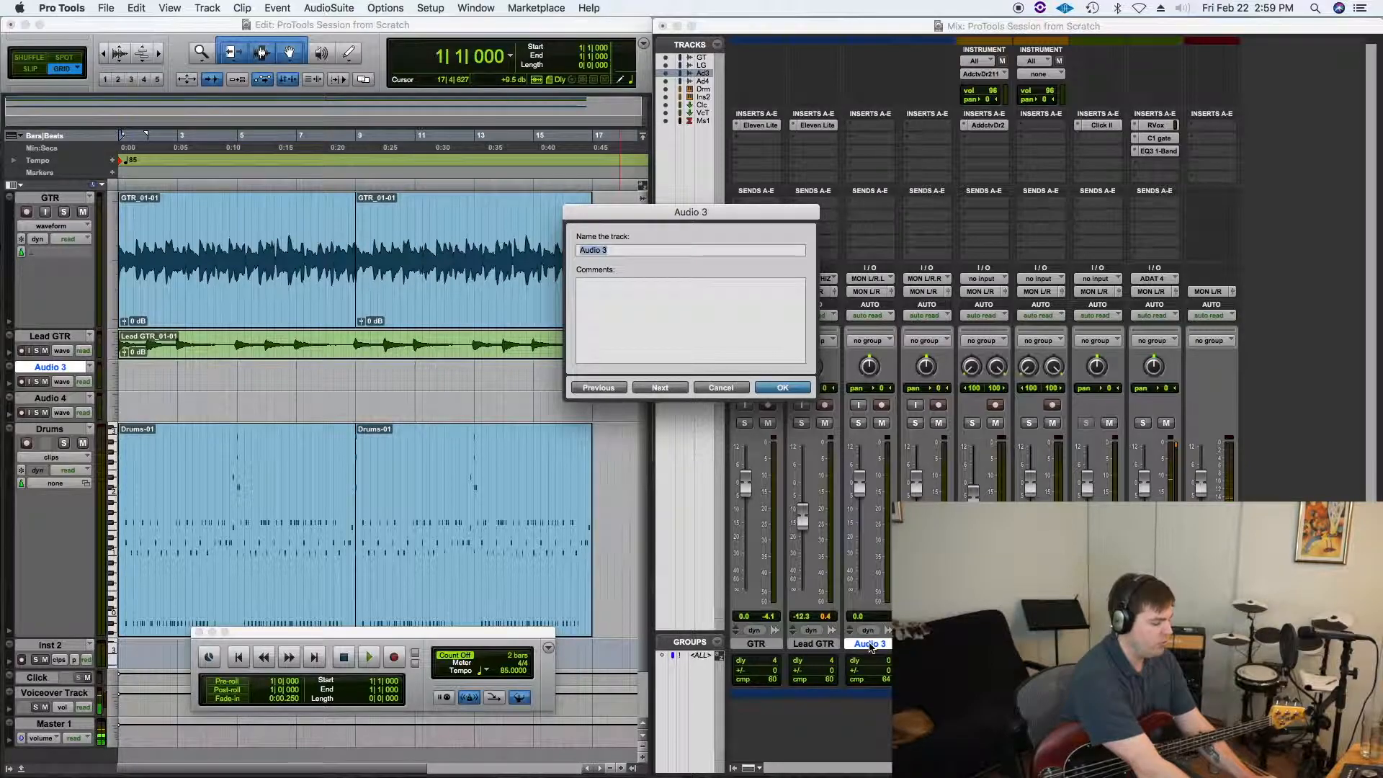
pyautogui.write('Bass')
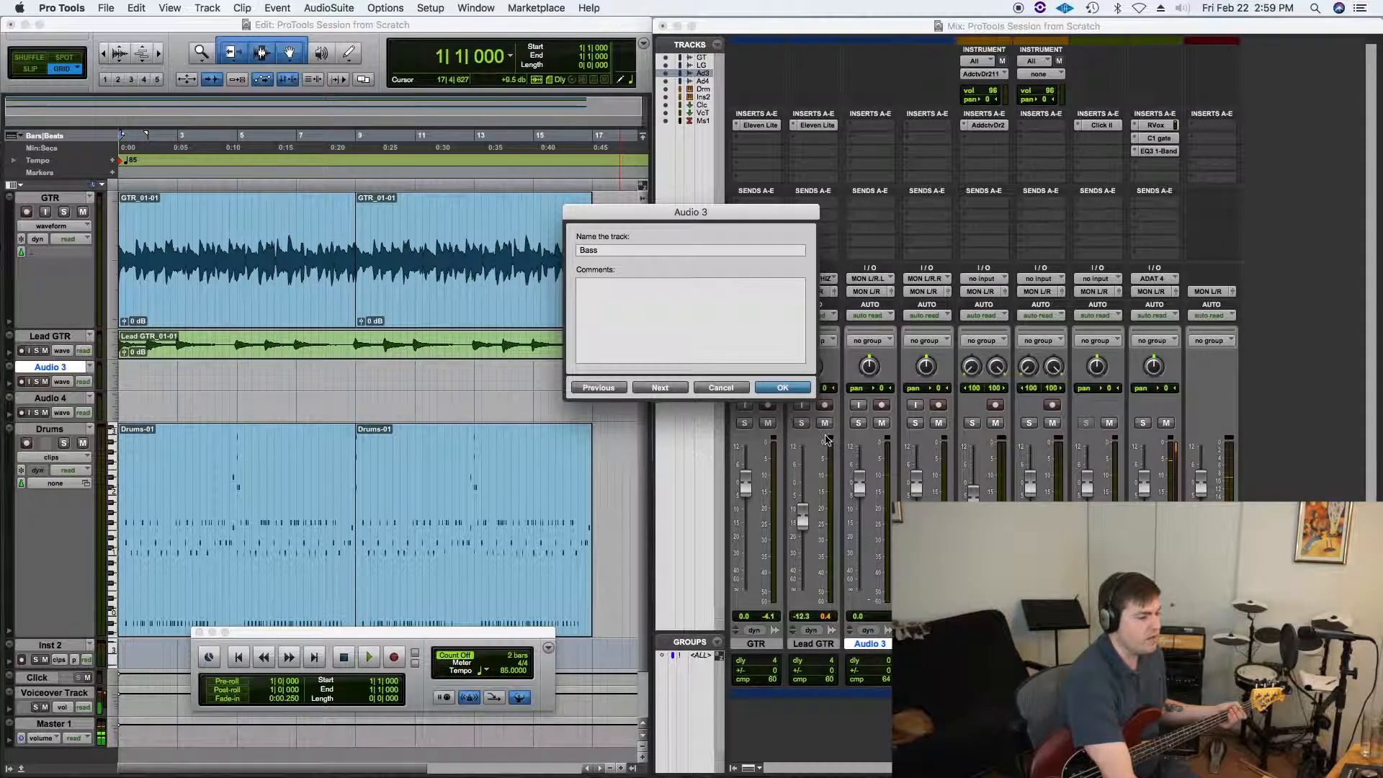
pyautogui.click(783, 388)
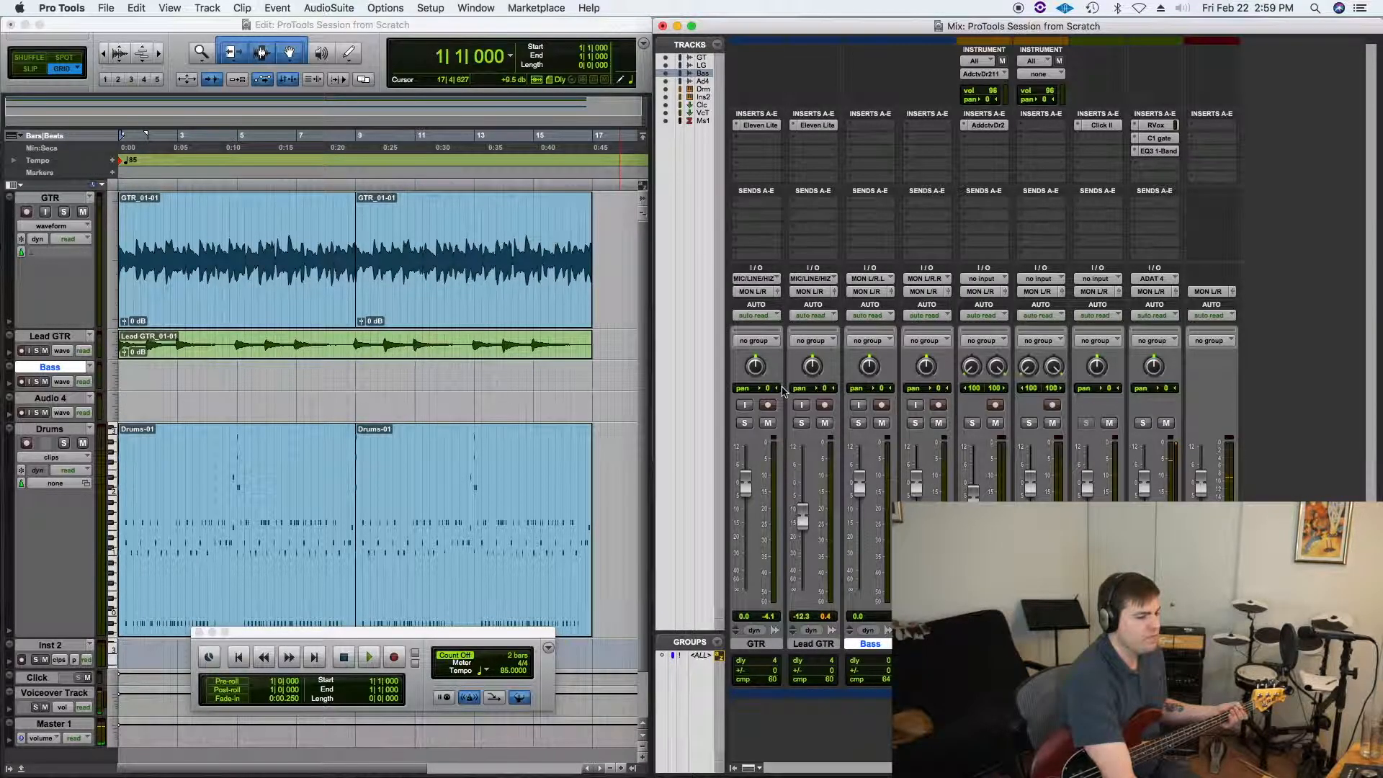
# Set the Bass track's input to MIC/LINE/HIZ / MIC/LINE.L (Mono) and enable its input monitoring
pyautogui.click(880, 278)
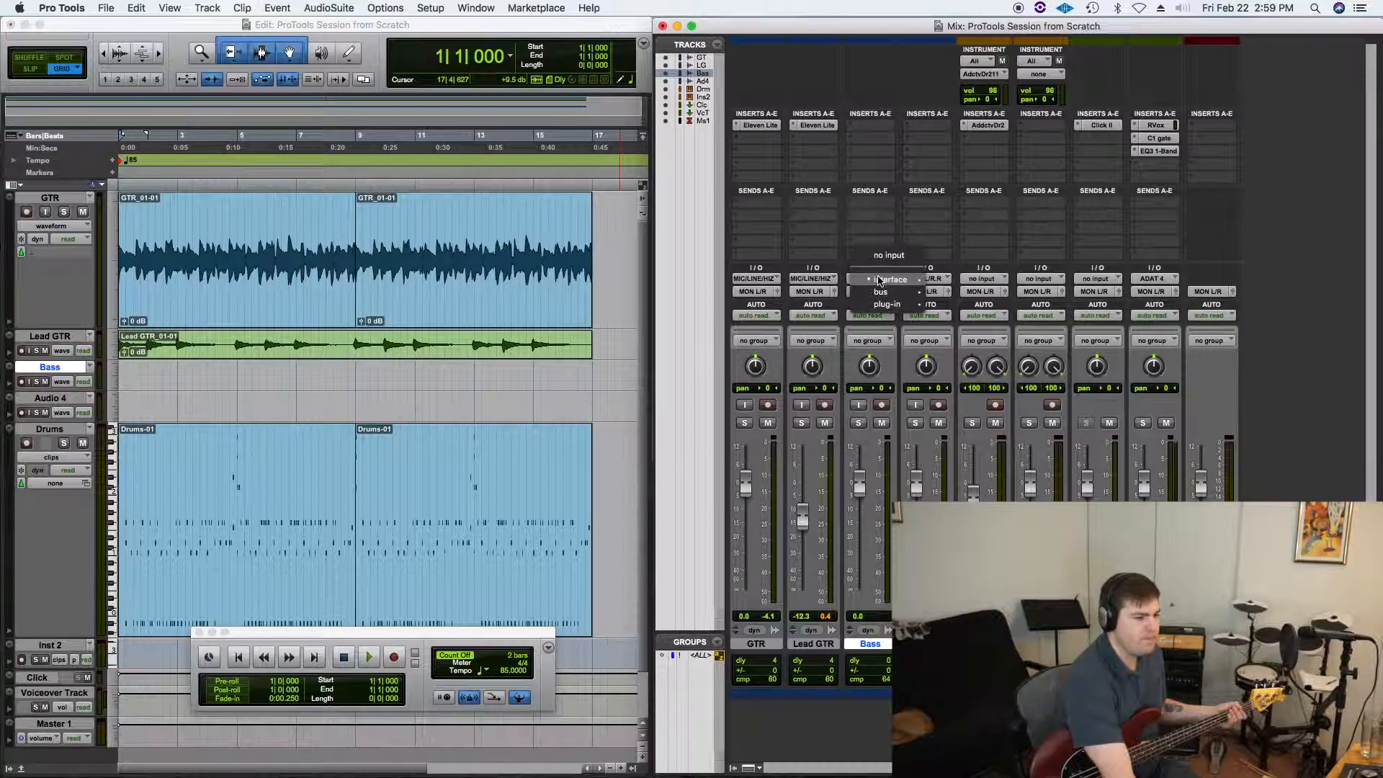
pyautogui.moveTo(906, 282)
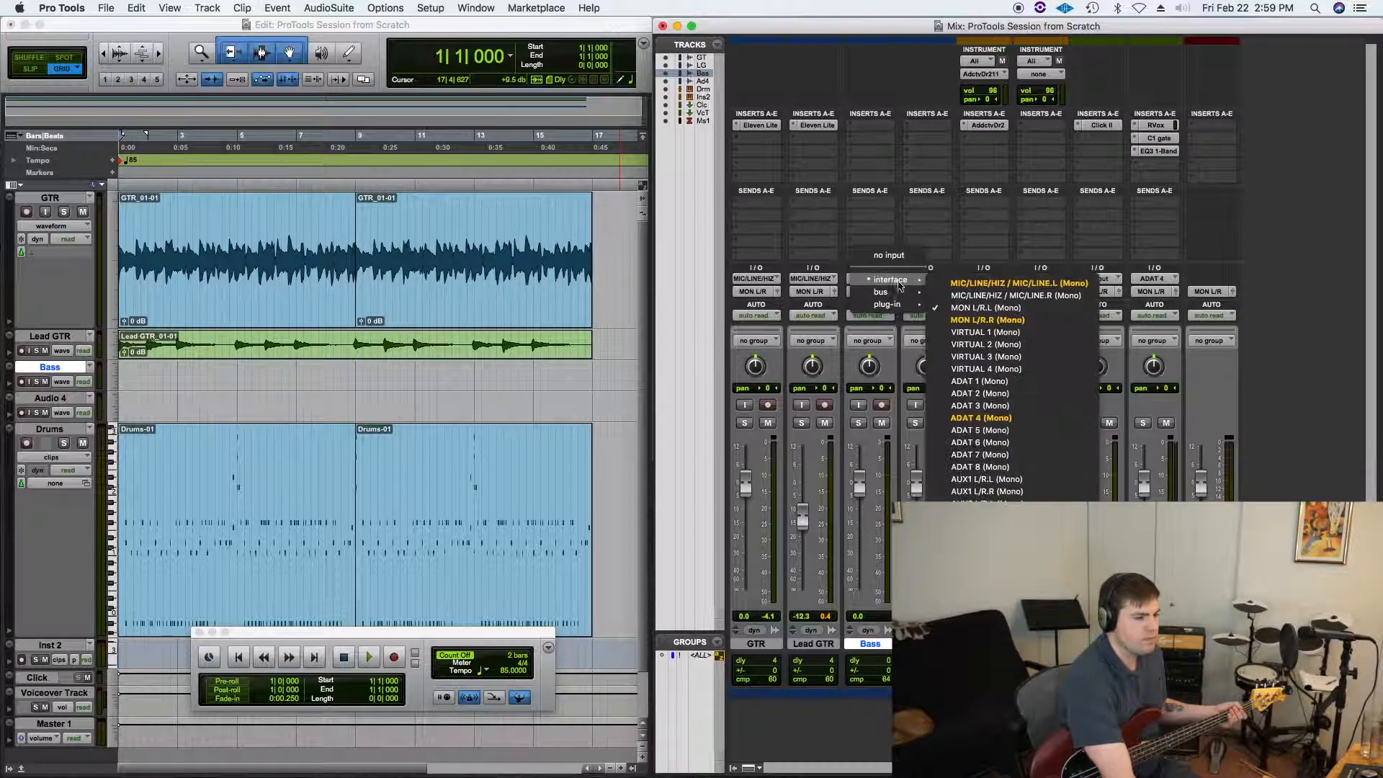
pyautogui.click(956, 284)
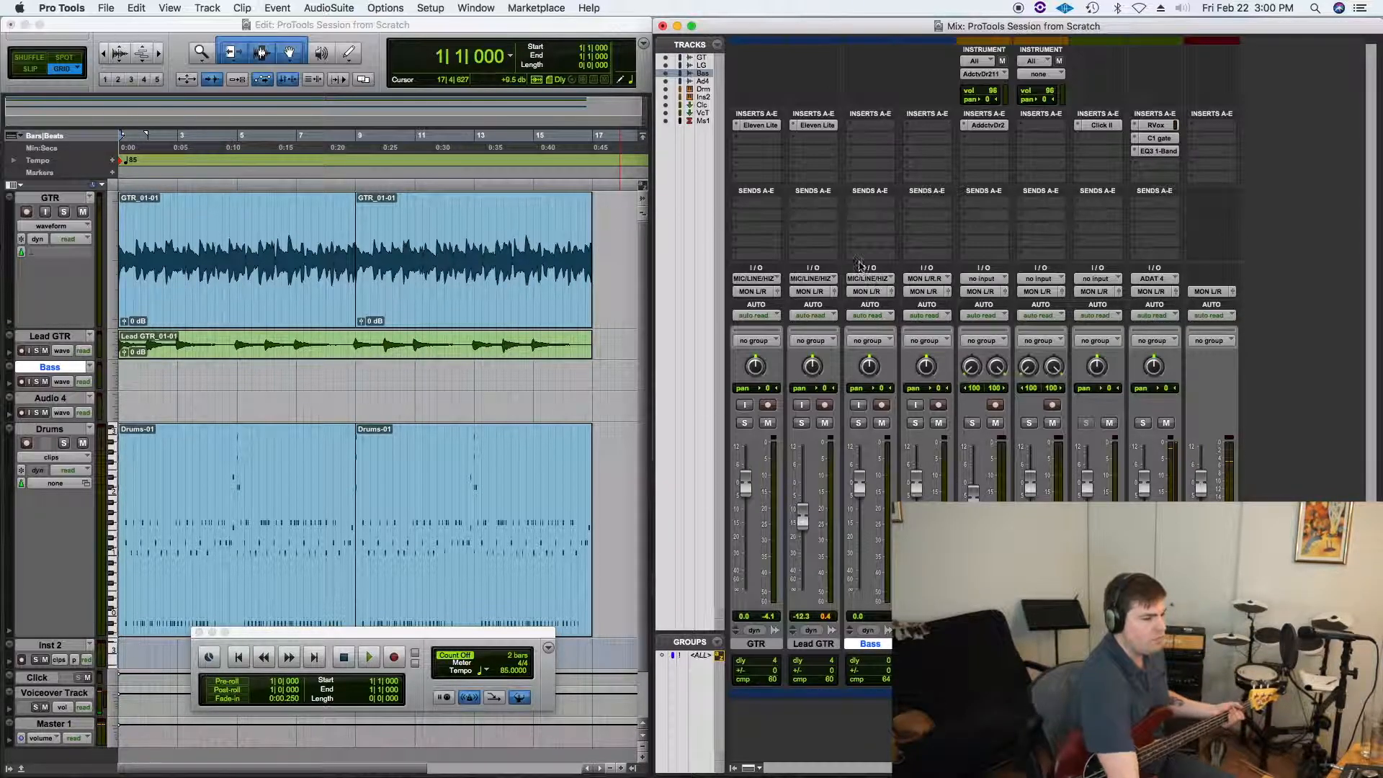
pyautogui.click(858, 405)
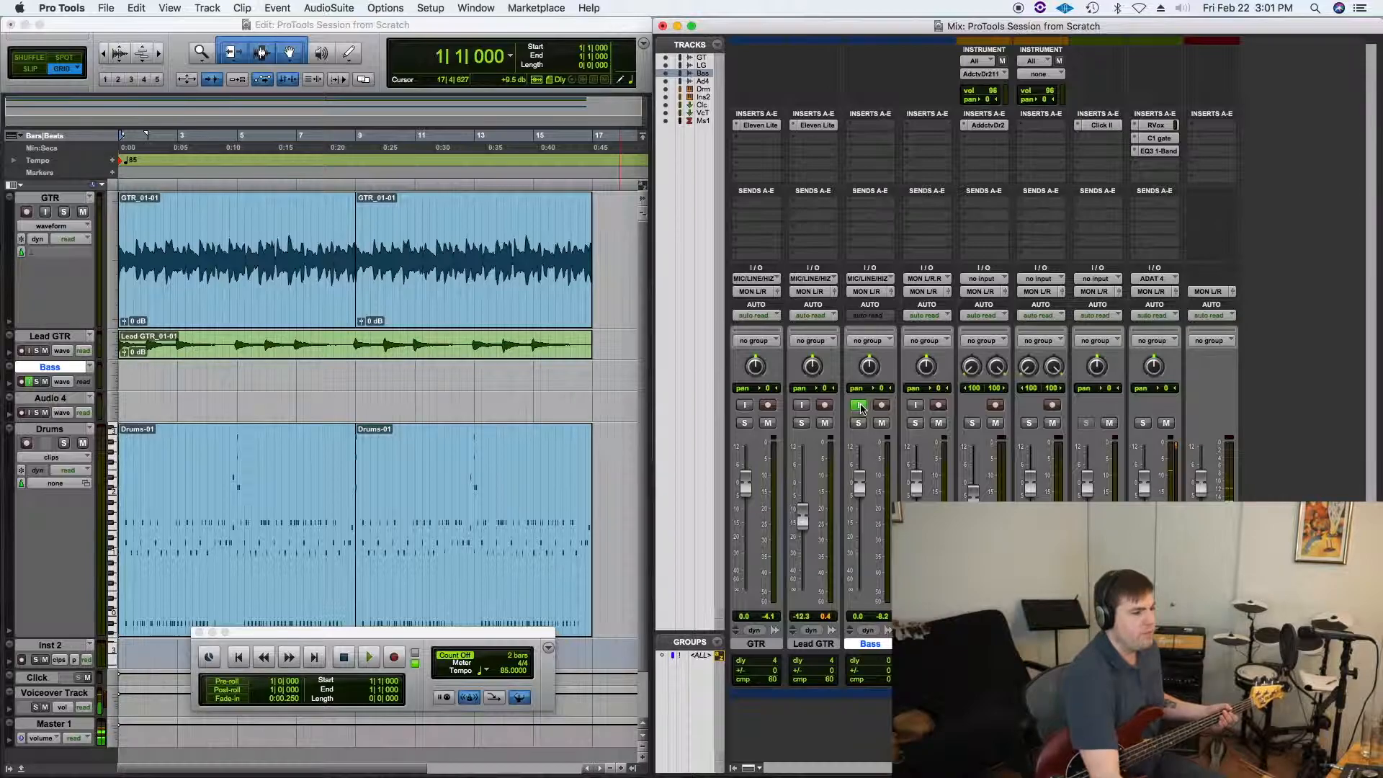
# Insert the UAD Softube Bass Amp Room 8x10 plug-in in the Bass track's first insert slot and reposition its window
pyautogui.click(876, 127)
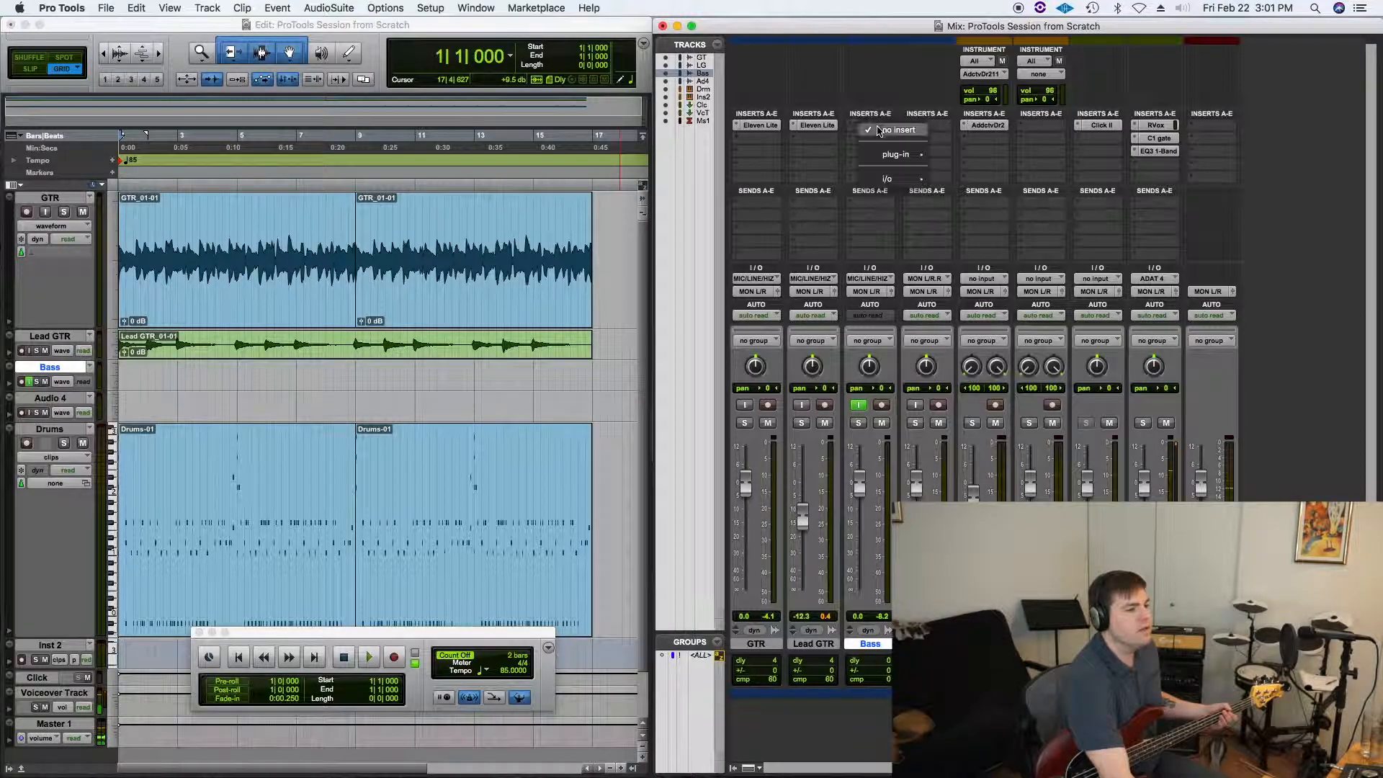
pyautogui.moveTo(893, 154)
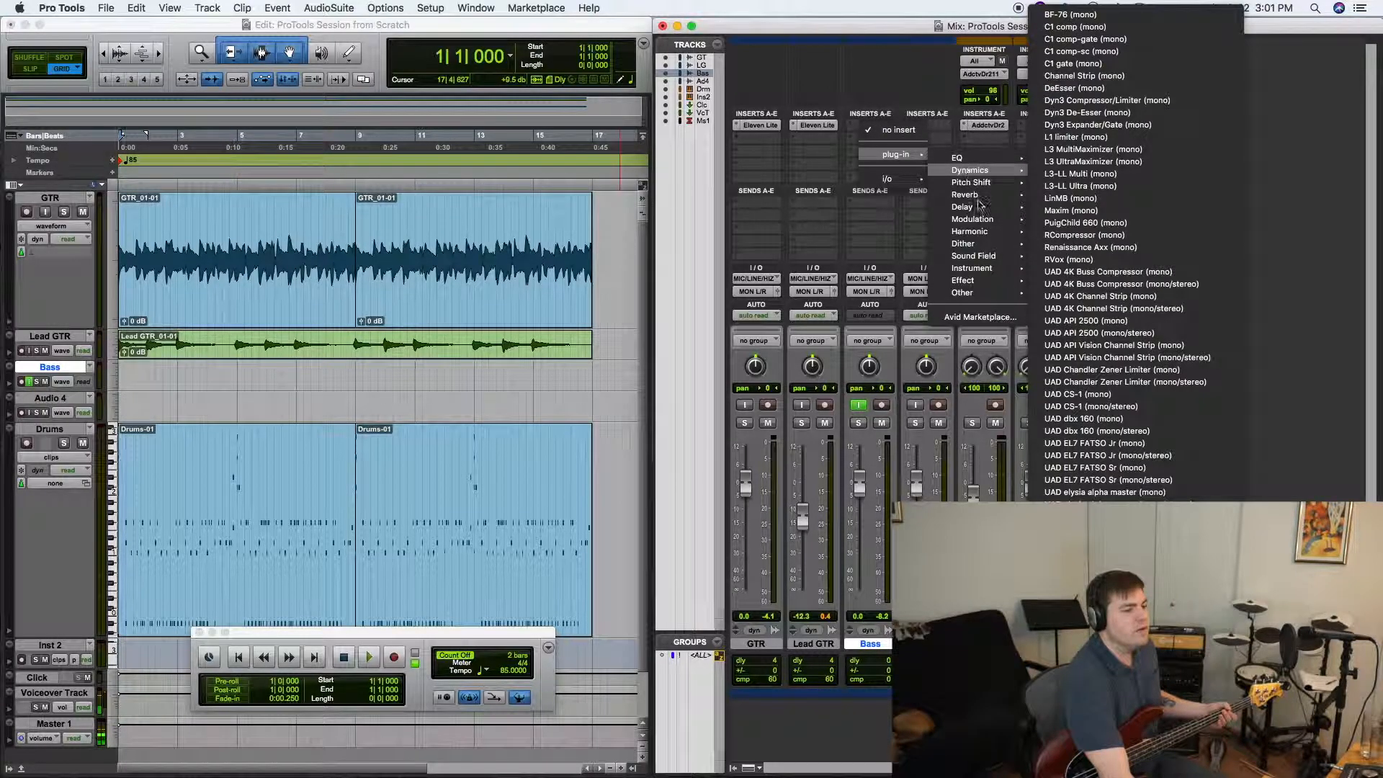
pyautogui.moveTo(997, 220)
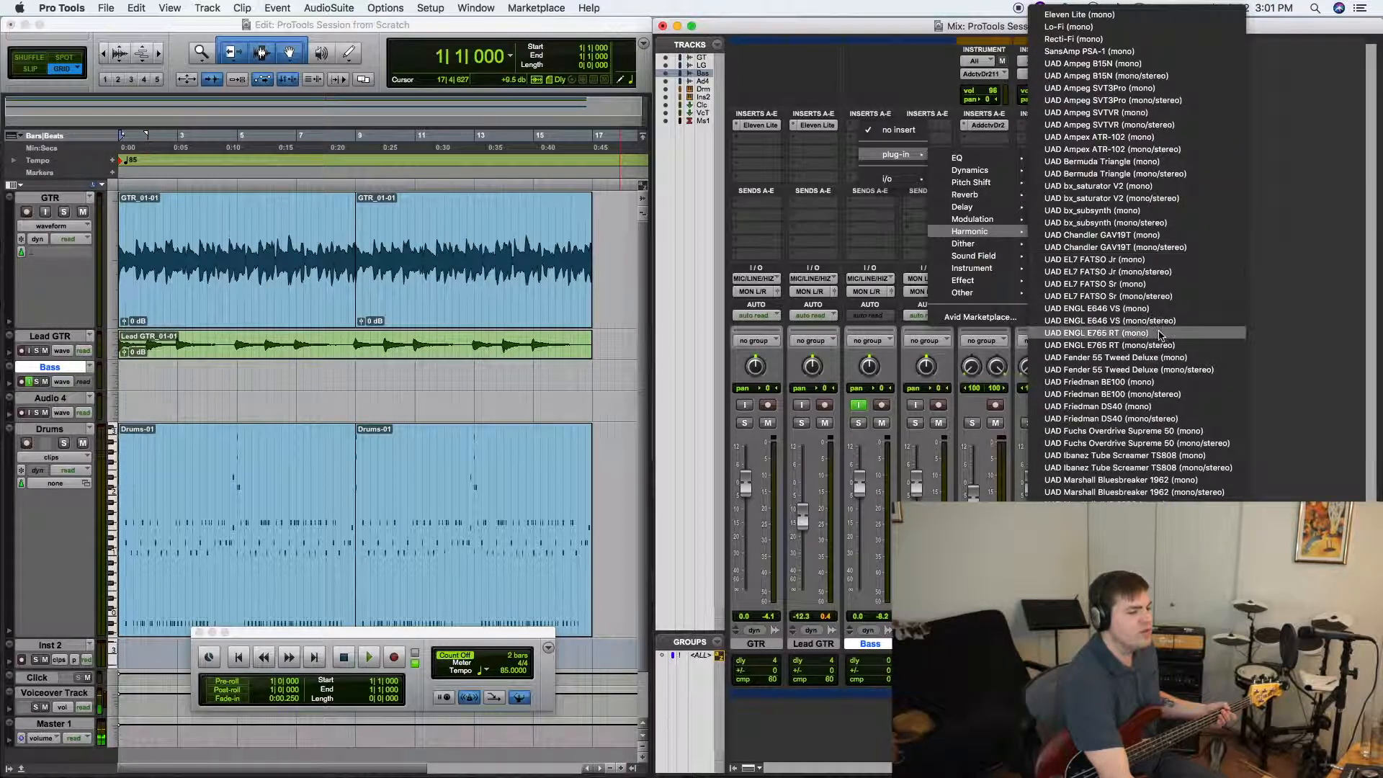
pyautogui.scroll(-5, 1137, 465)
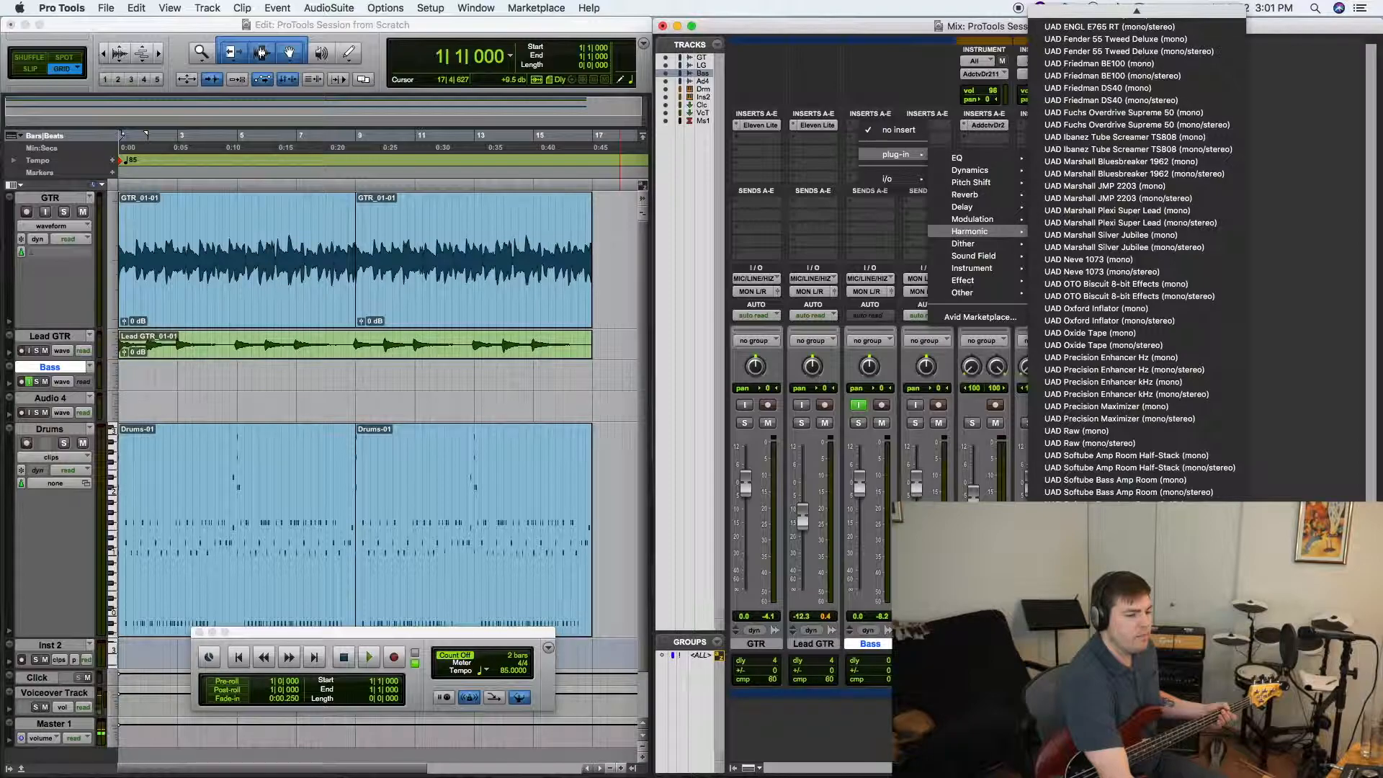
pyautogui.click(1121, 504)
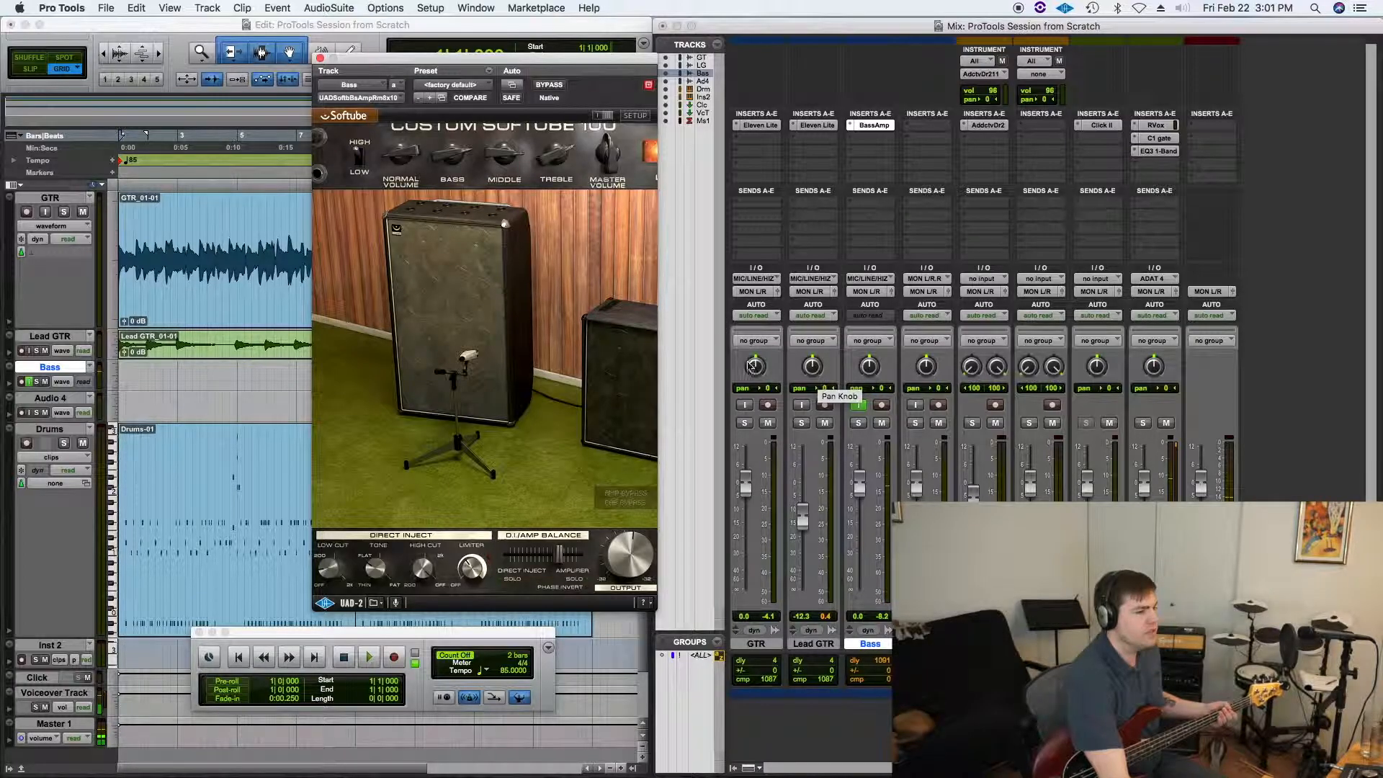
pyautogui.moveTo(581, 59); pyautogui.dragTo(630, 79)
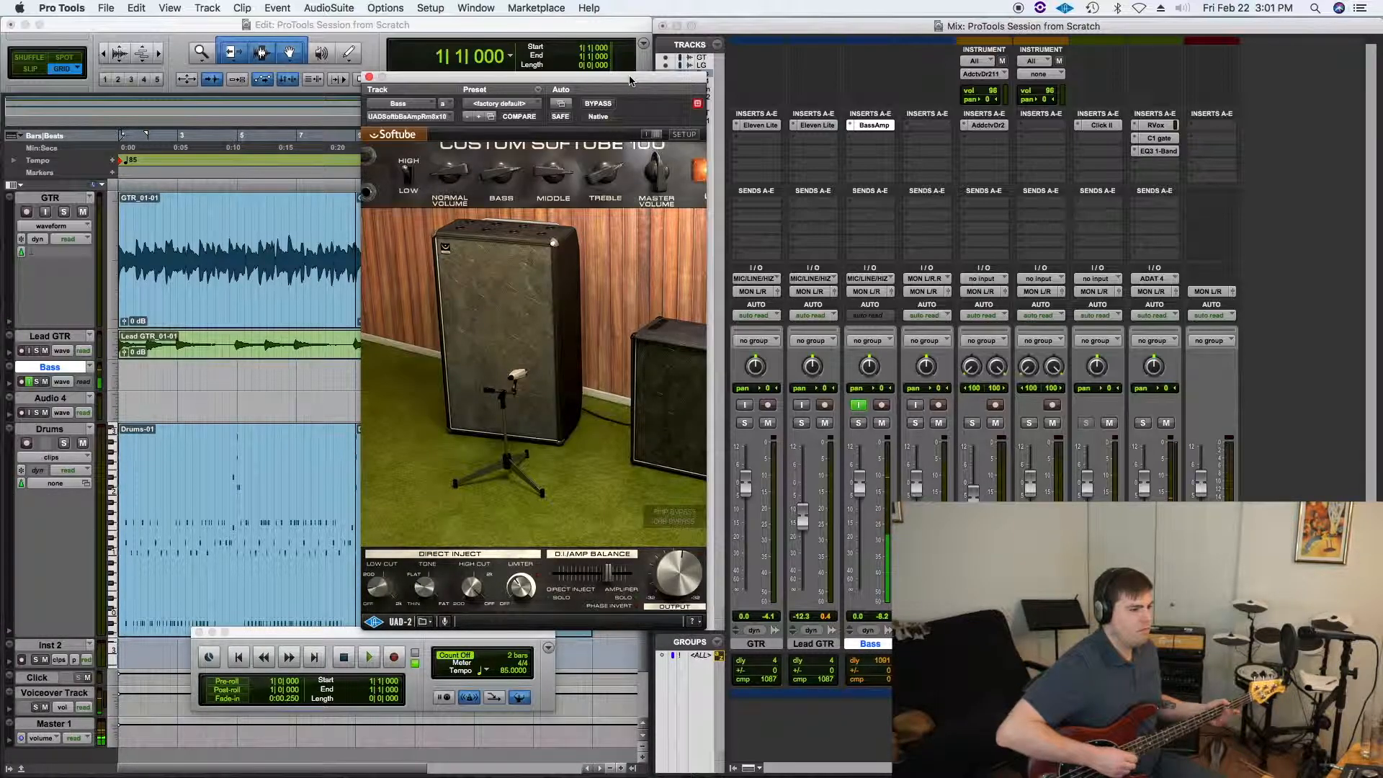
# Set the Playback Engine's H/W buffer size to 64 samples
pyautogui.click(435, 9)
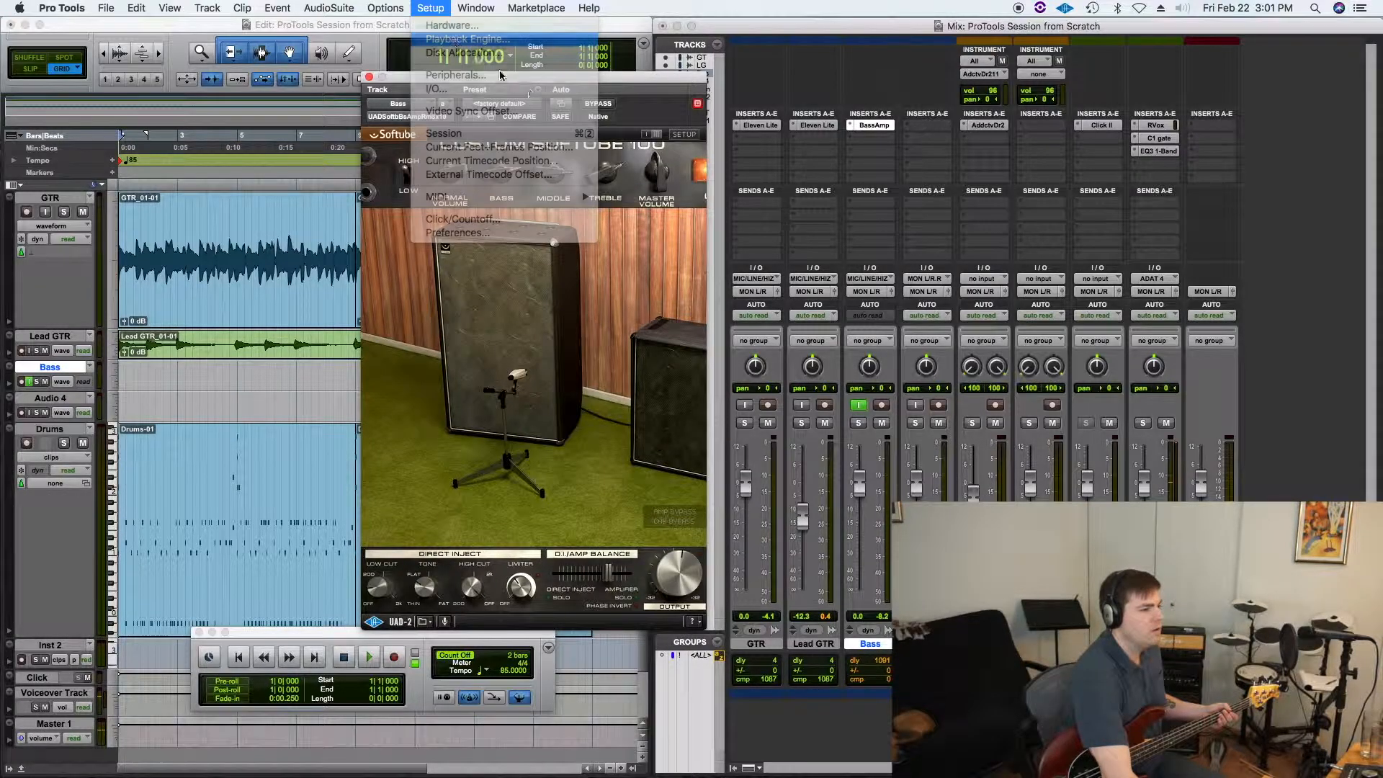
pyautogui.click(461, 50)
pyautogui.click(713, 276)
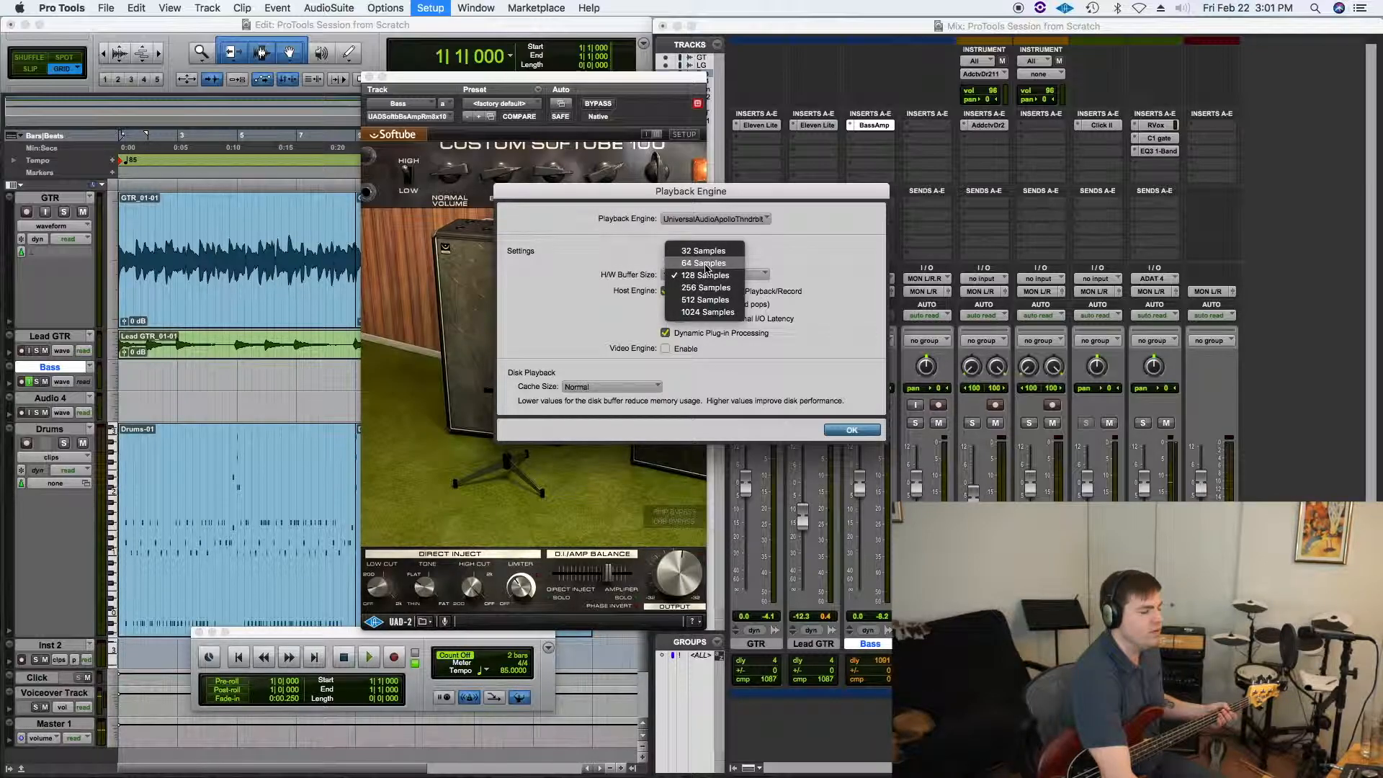
pyautogui.click(704, 263)
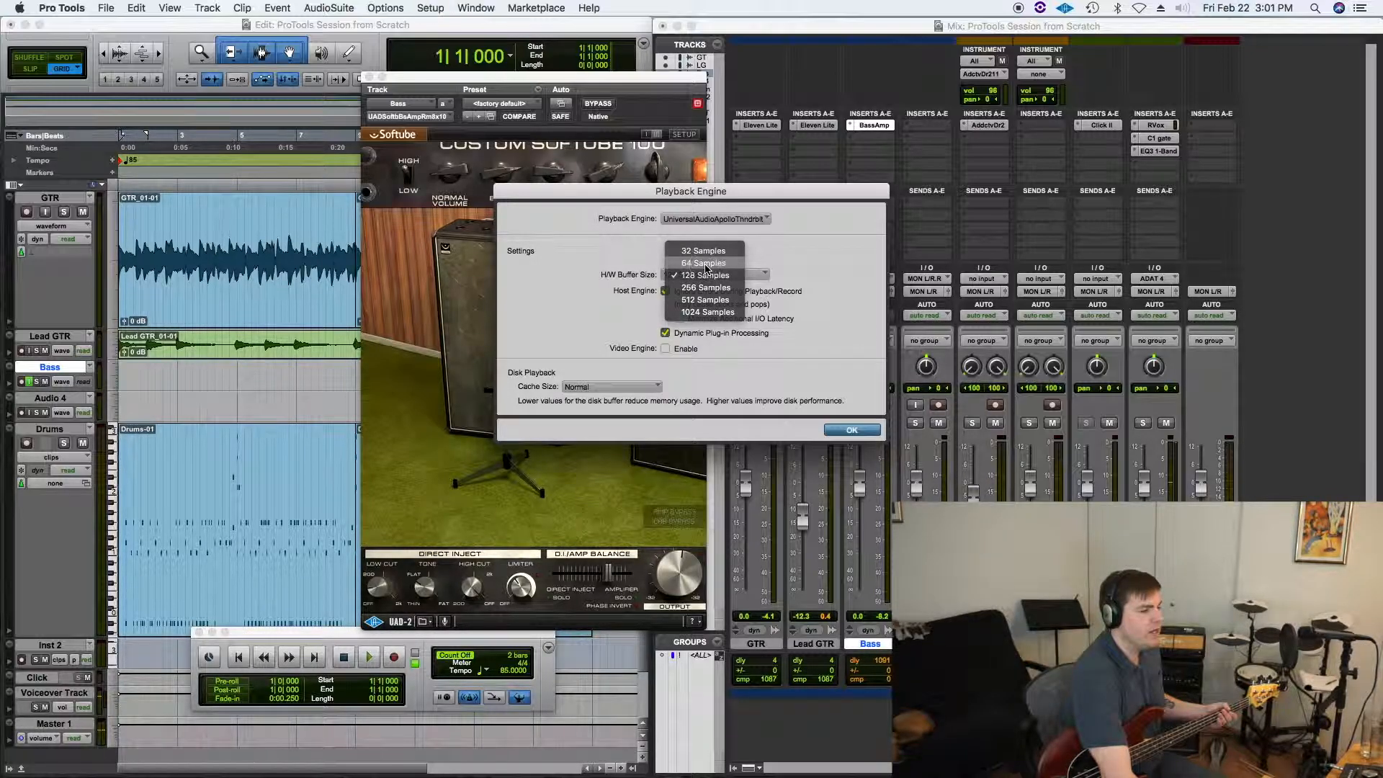
pyautogui.click(848, 431)
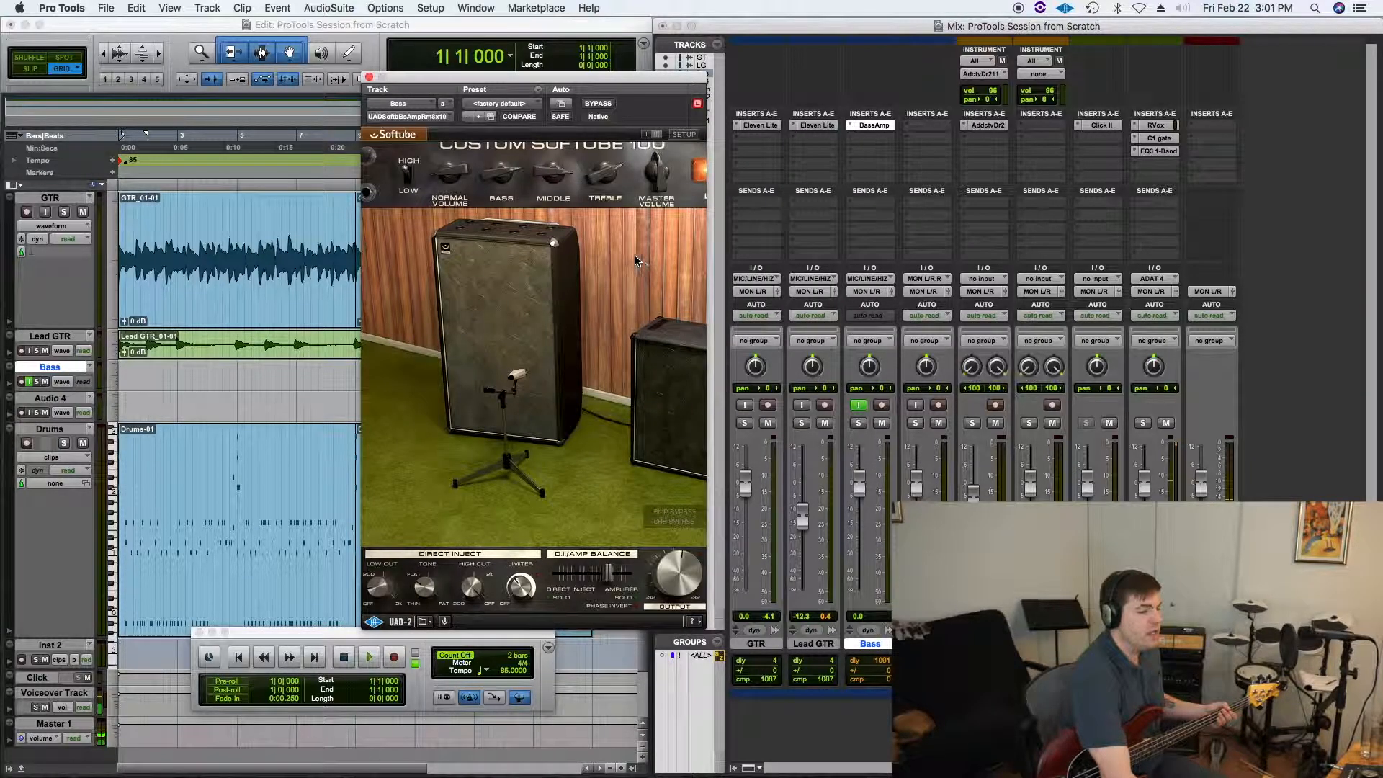
# Reopen the Playback Engine settings and review the available H/W buffer sizes without changing the selection
pyautogui.click(430, 8)
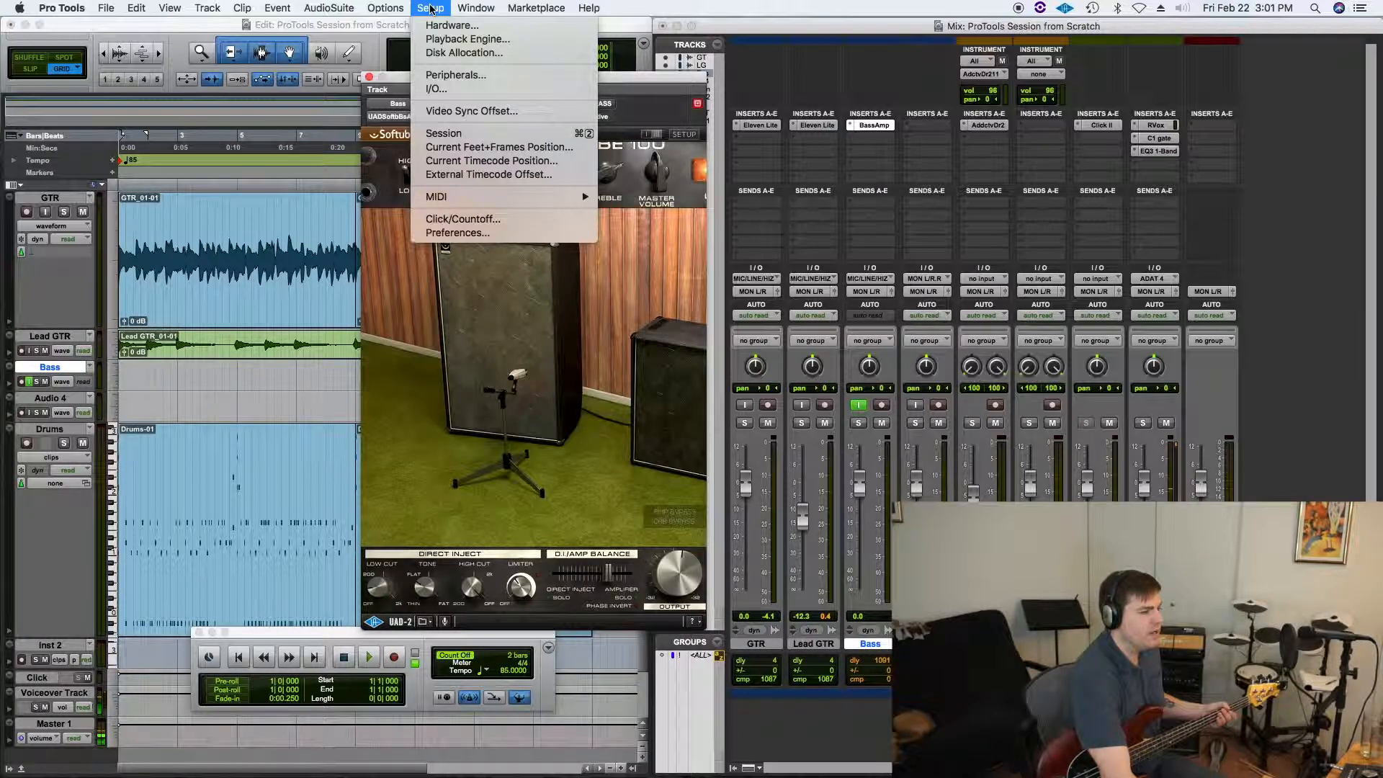
pyautogui.click(431, 9)
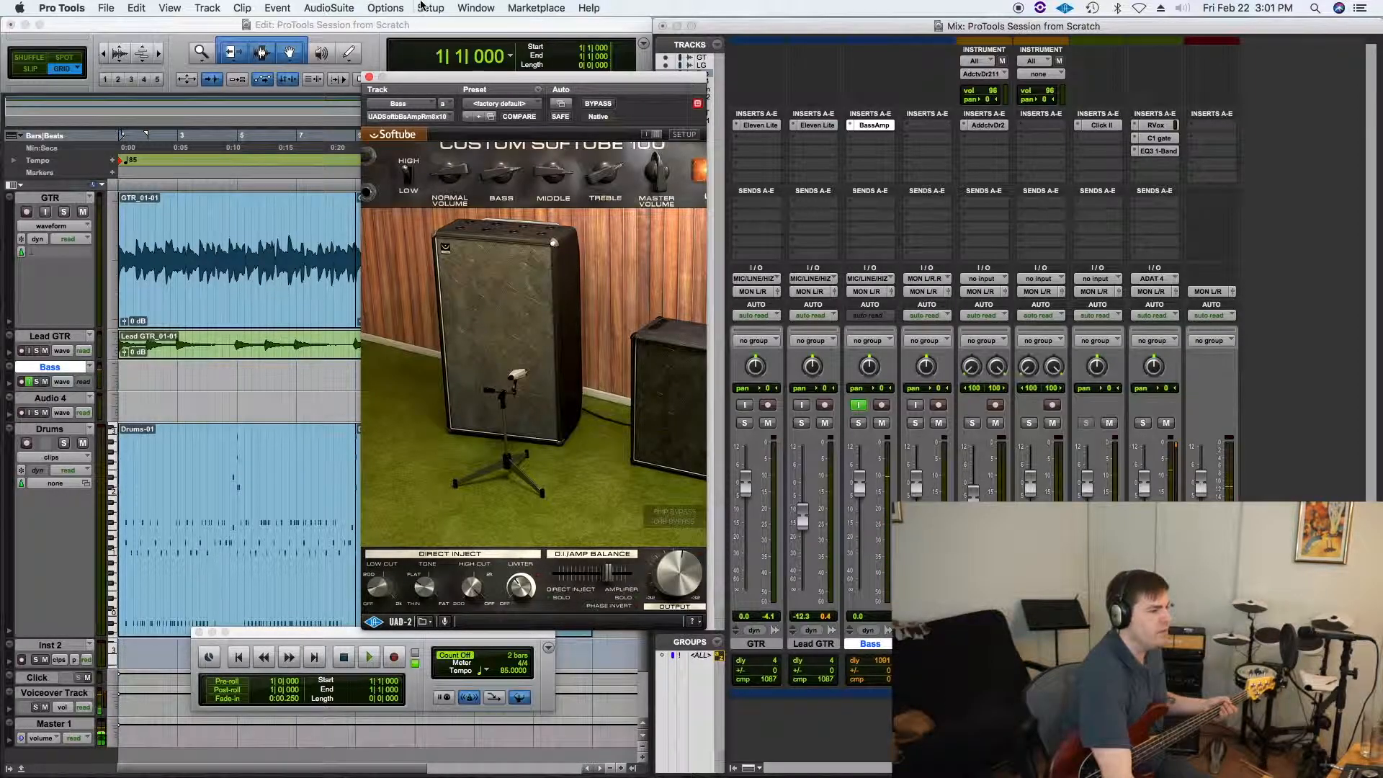
pyautogui.click(432, 8)
pyautogui.click(465, 39)
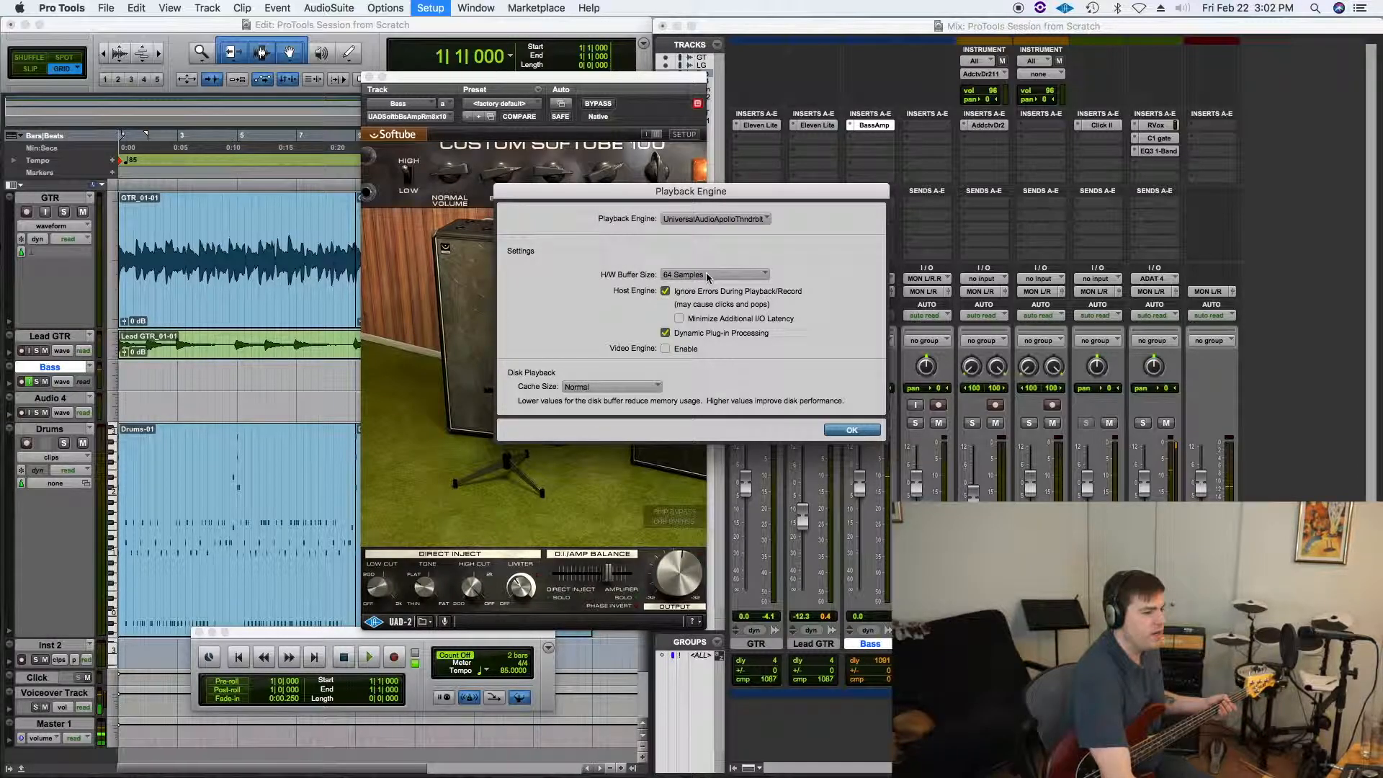
pyautogui.click(709, 278)
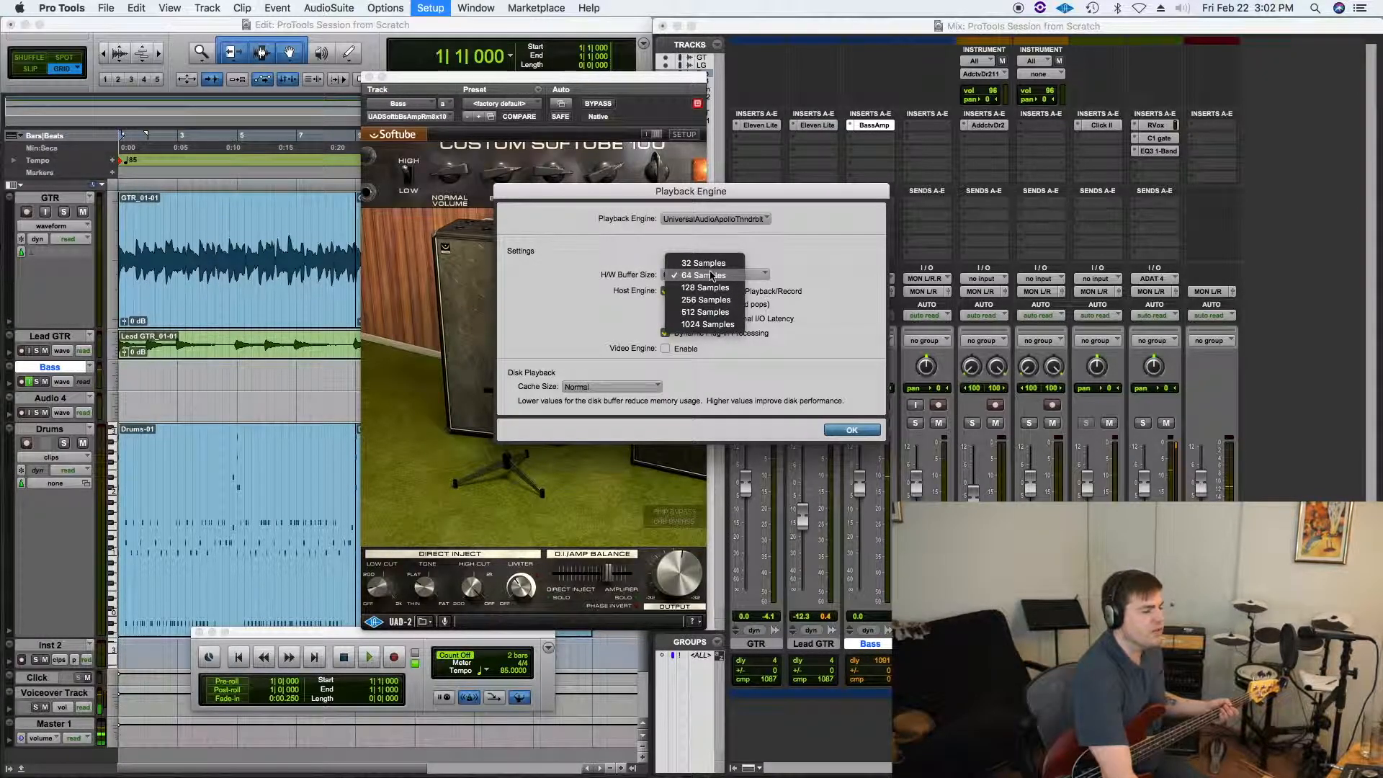
pyautogui.click(711, 277)
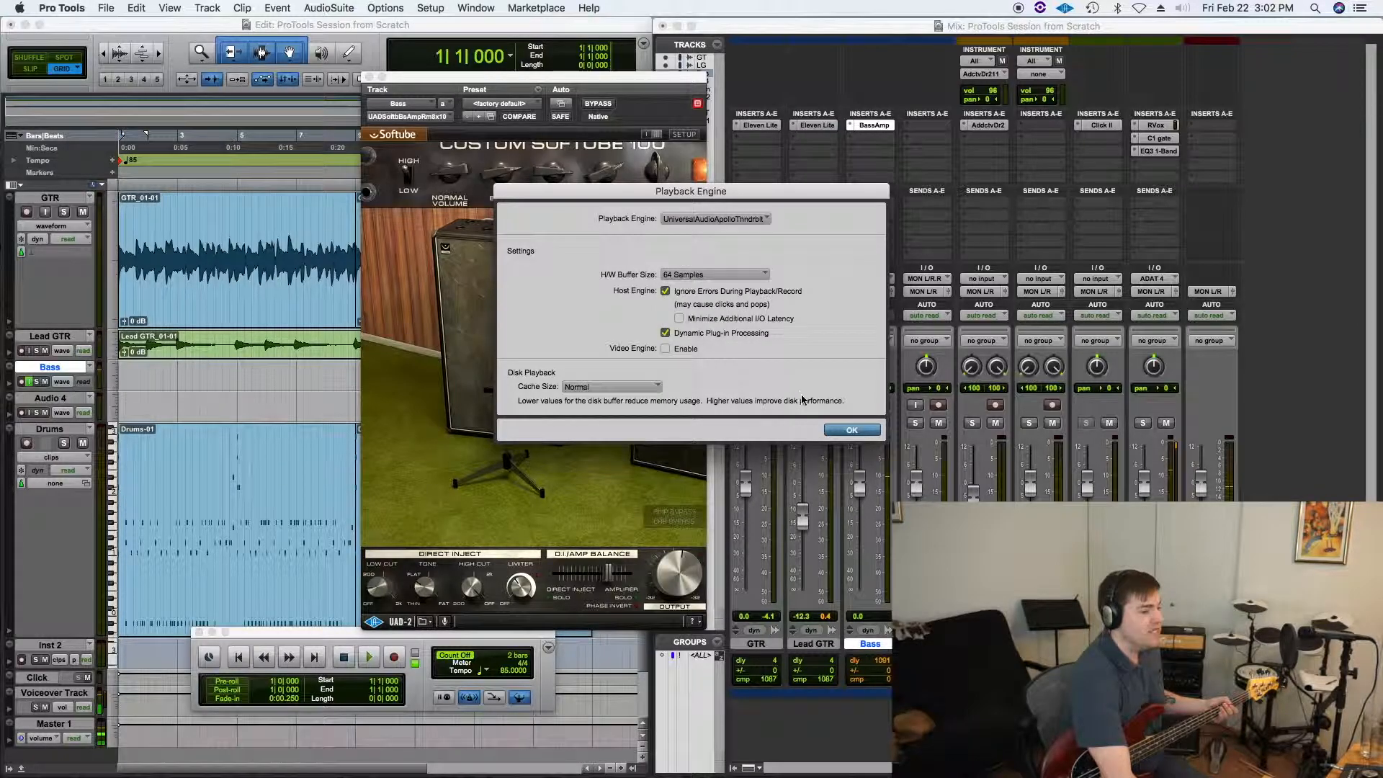
pyautogui.click(852, 430)
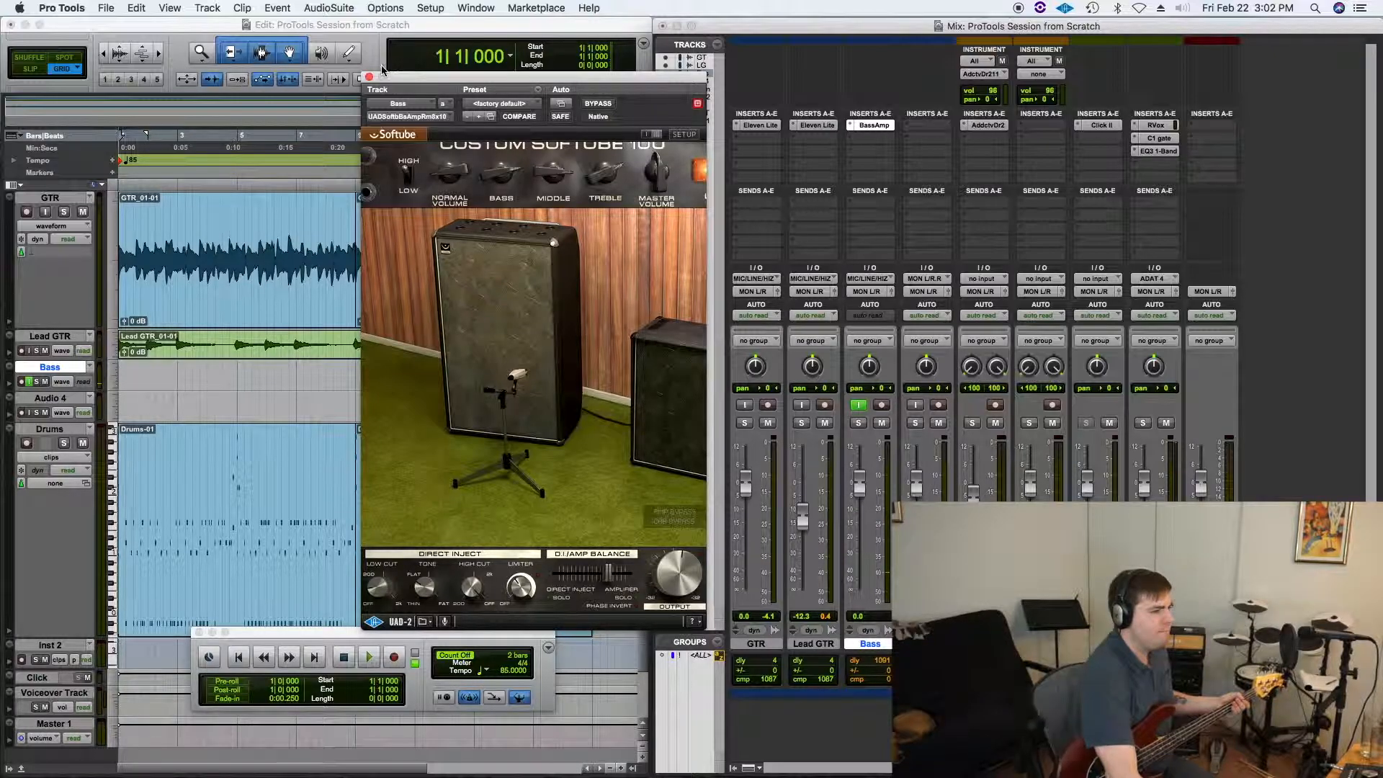
# Play the session from the start to audition the bass amp tone, stop playback, and close the amp plug-in window
pyautogui.moveTo(424, 83); pyautogui.dragTo(405, 80)
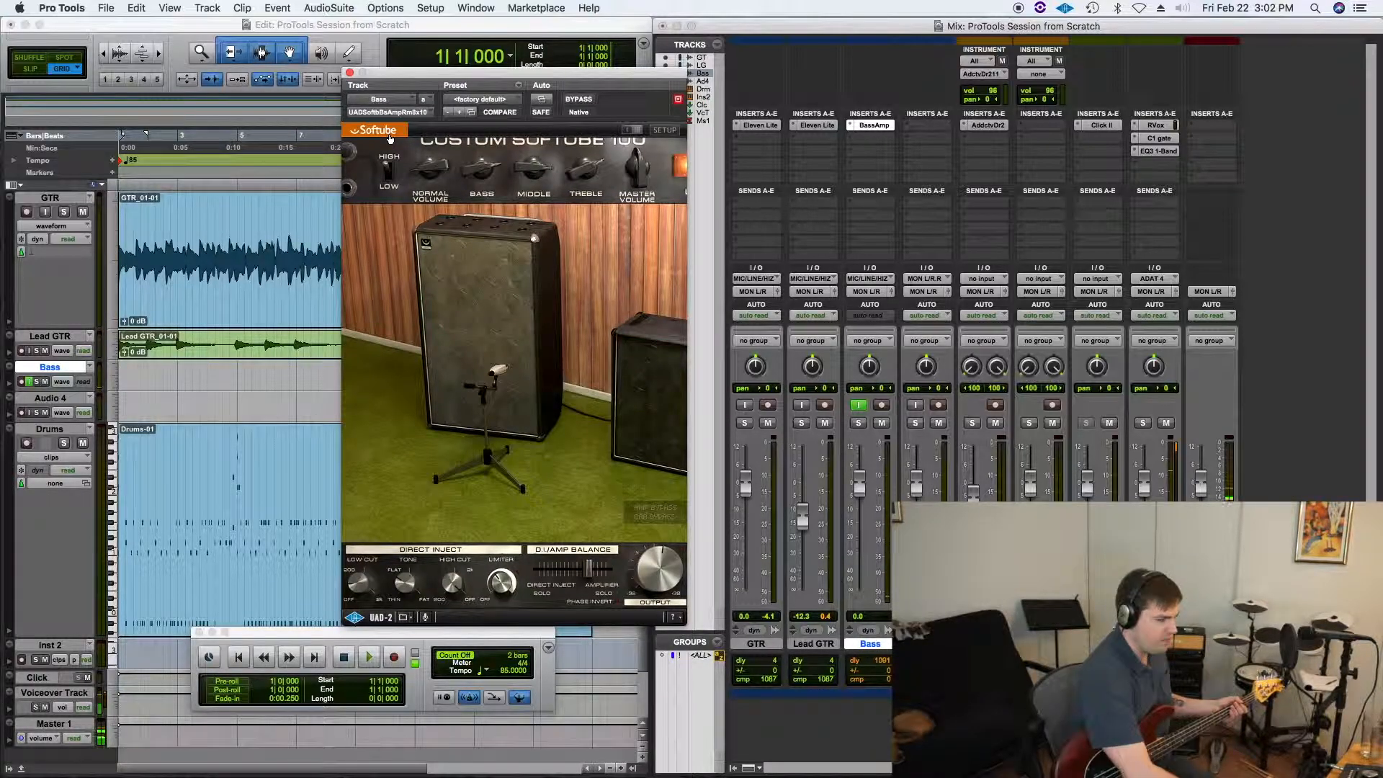
pyautogui.press('space')
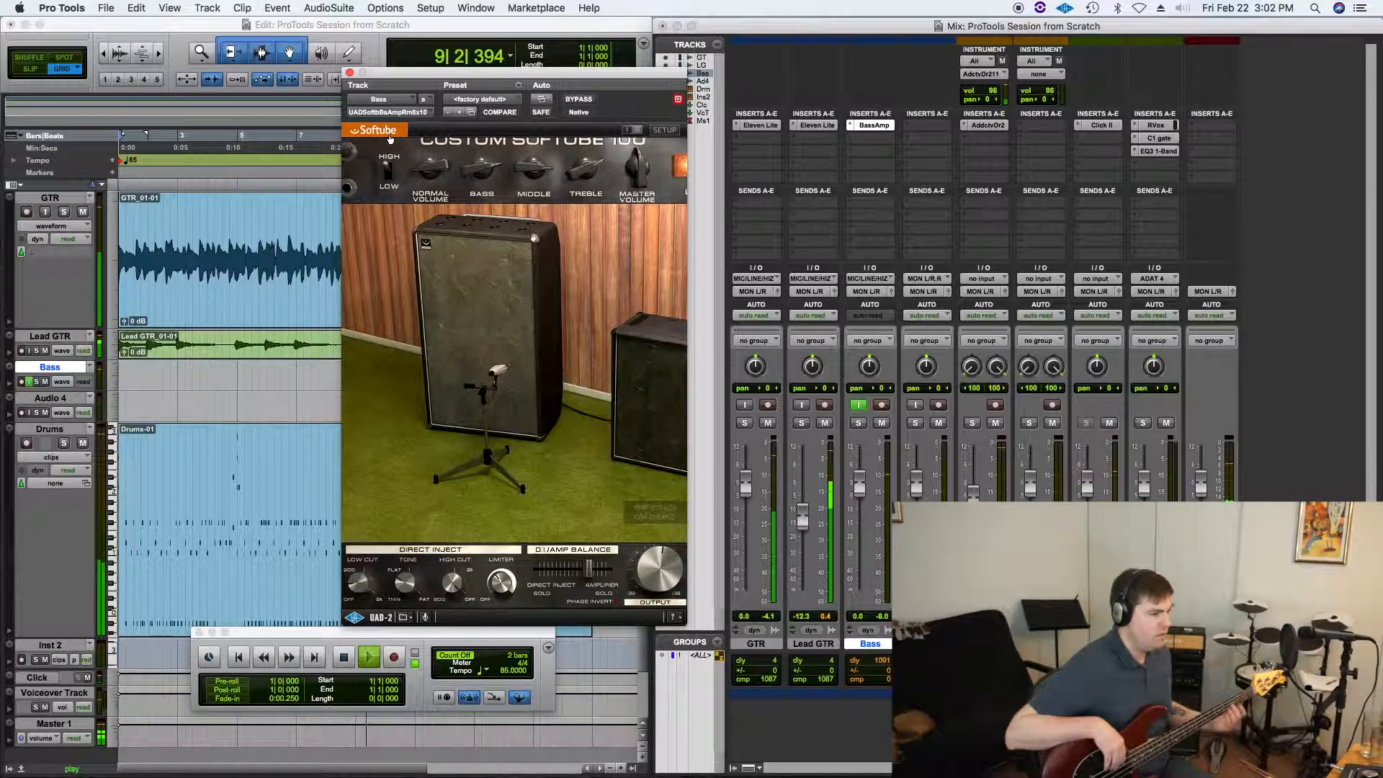
pyautogui.press('space')
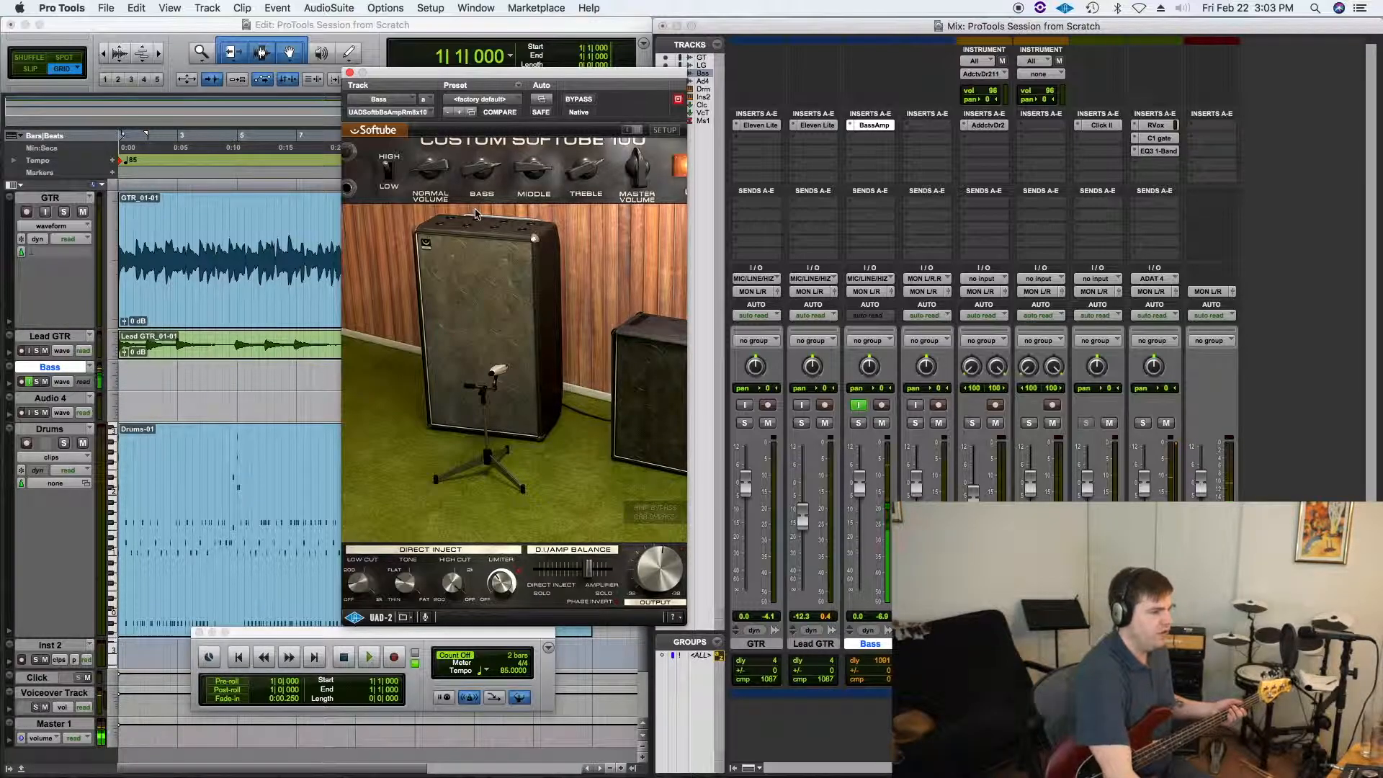
pyautogui.click(350, 74)
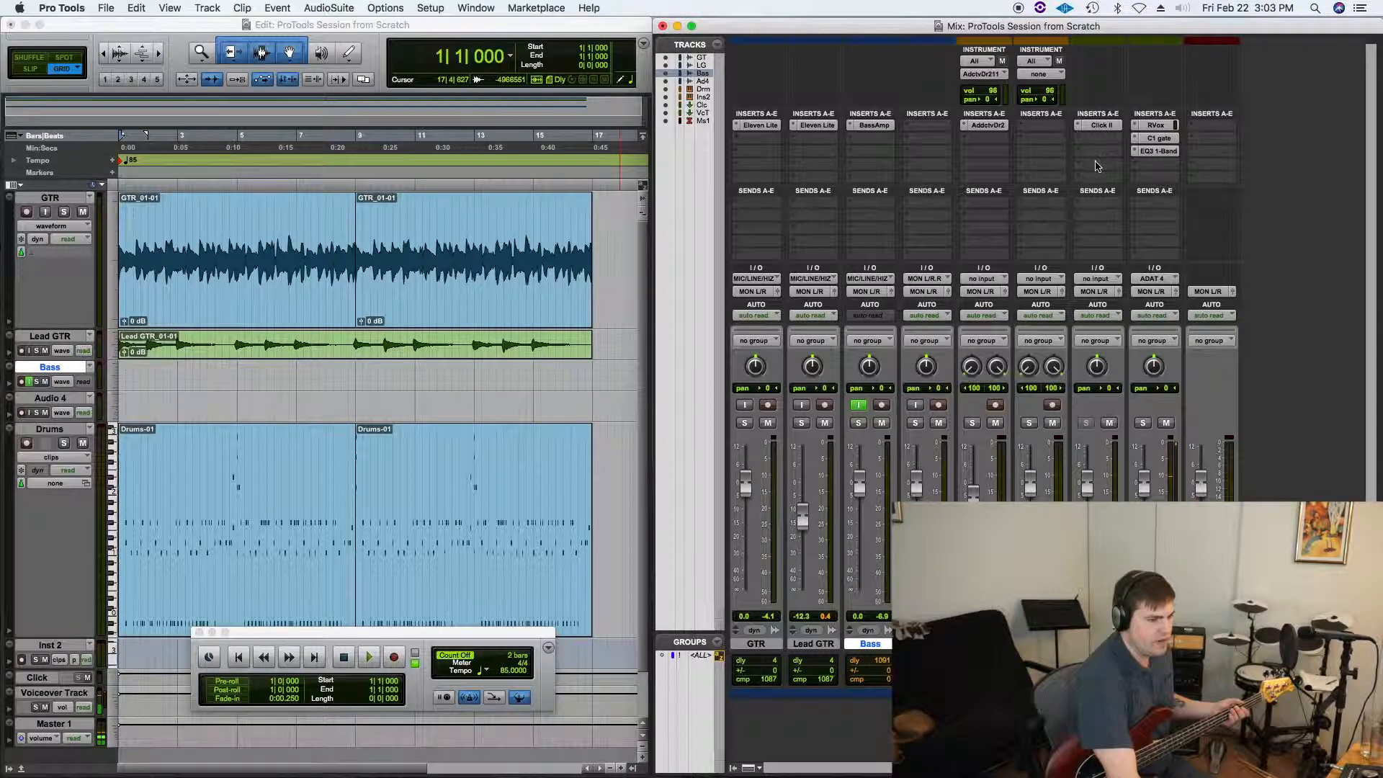
# Inspect the RVox, C1 gate and EQ3 1-Band plug-in settings on the Voiceover Track, closing each window
pyautogui.click(1156, 125)
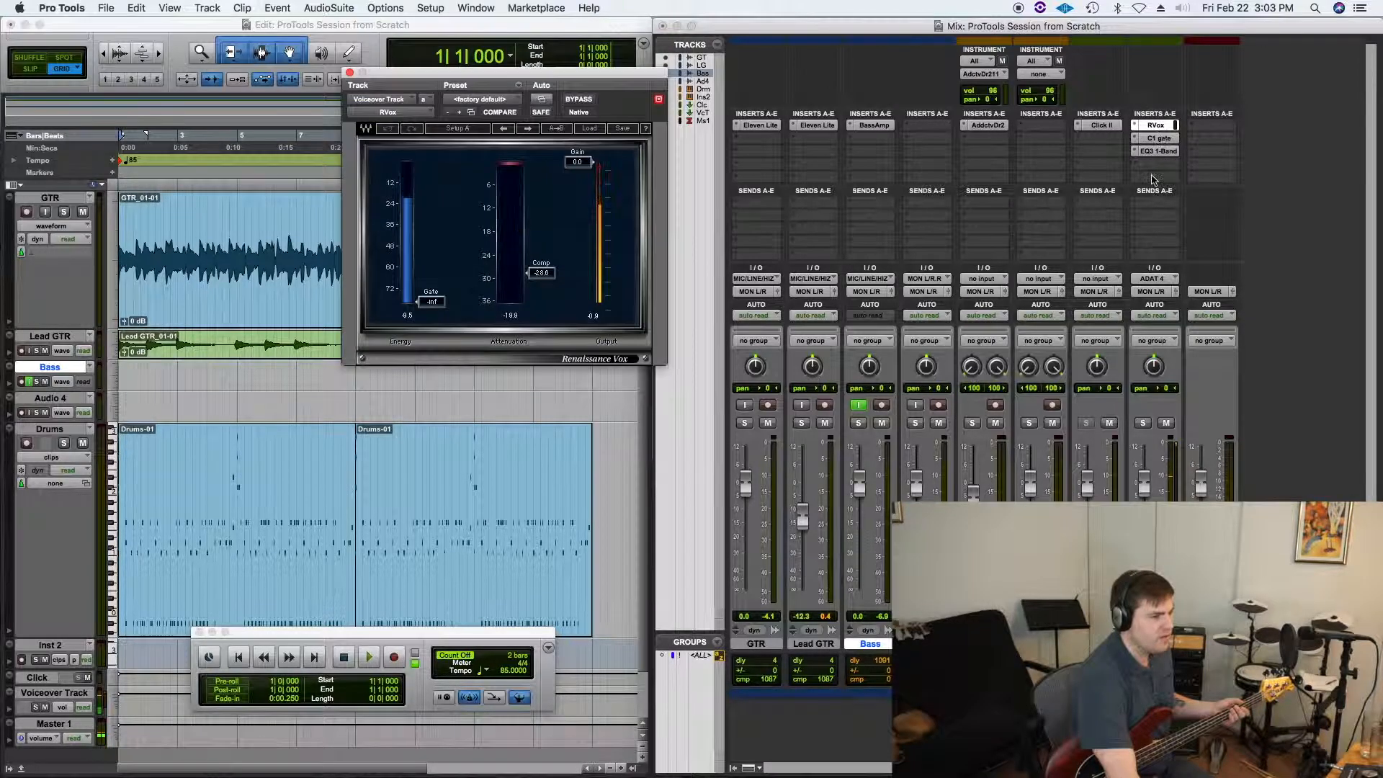
pyautogui.click(350, 74)
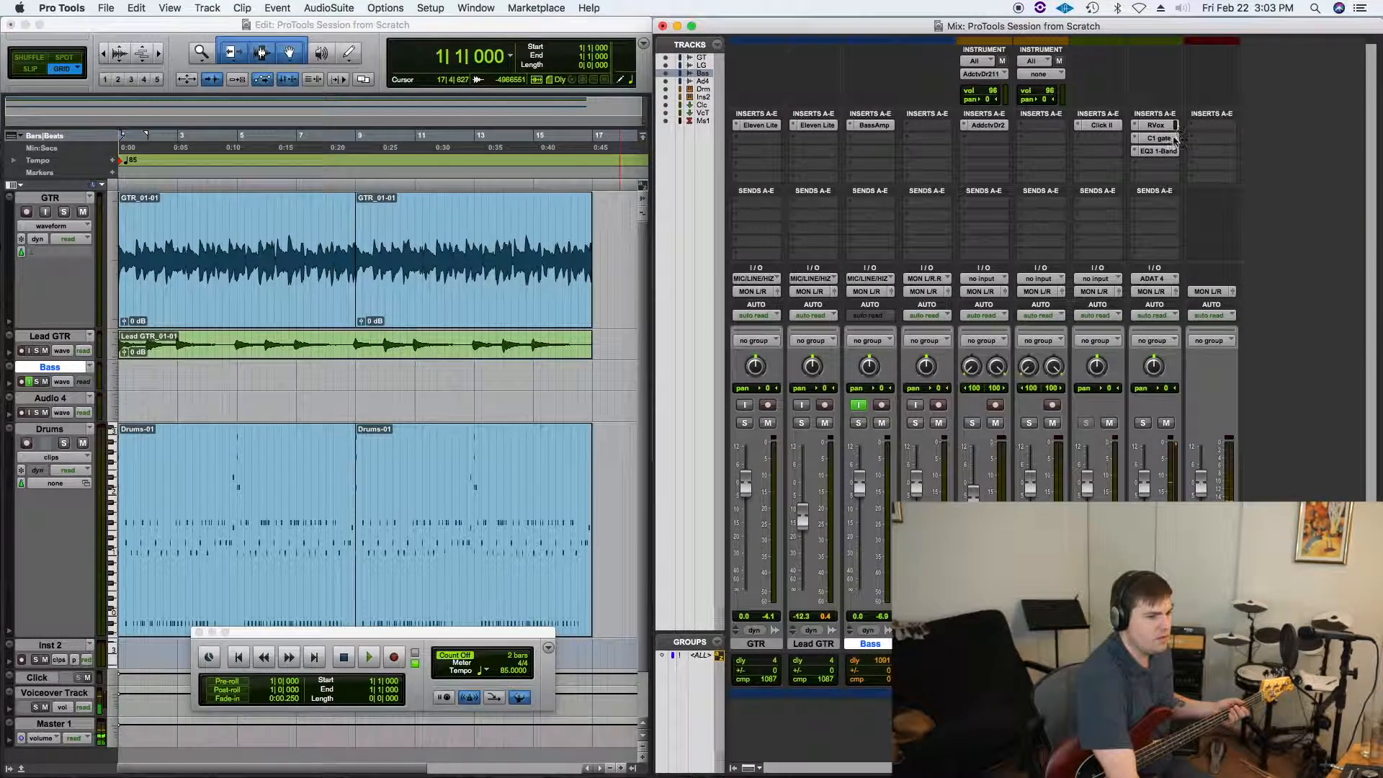
pyautogui.click(1156, 138)
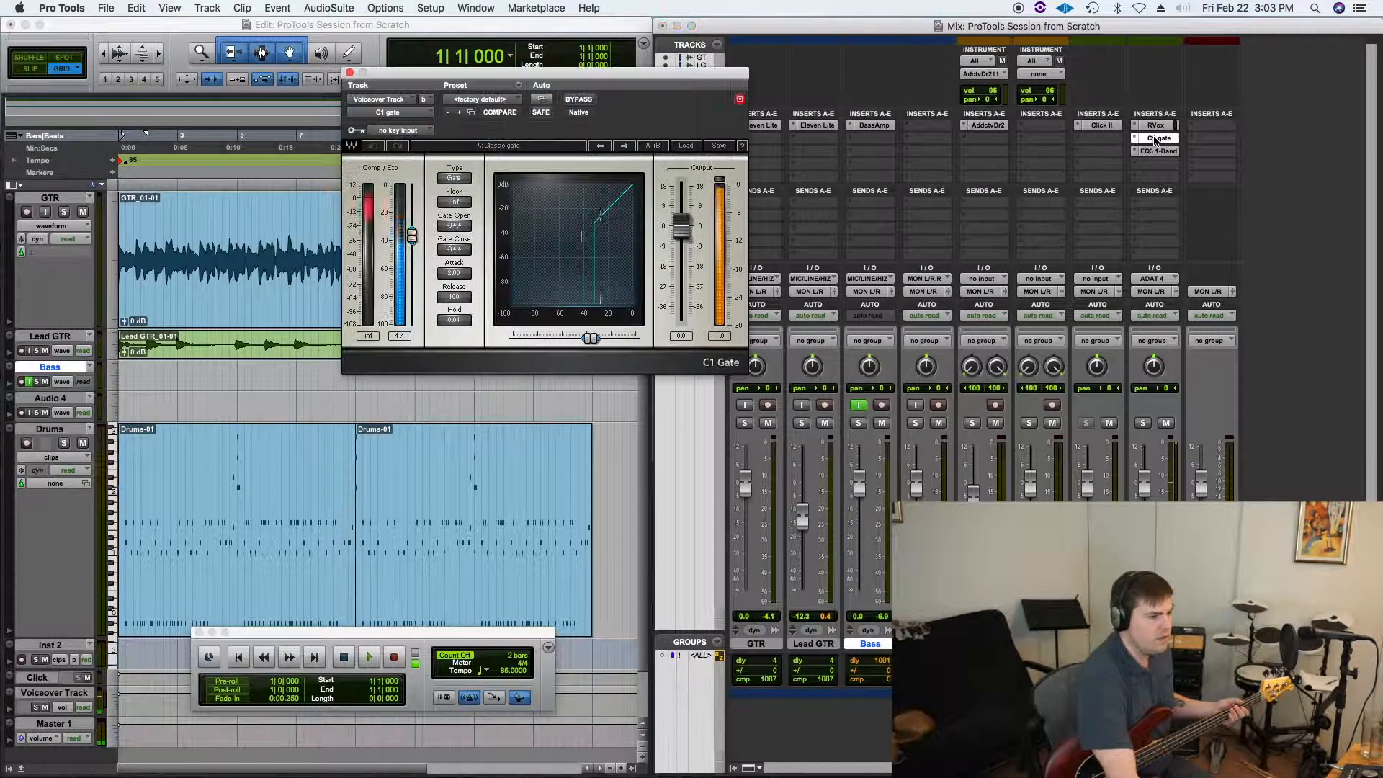
pyautogui.click(350, 73)
pyautogui.click(1157, 151)
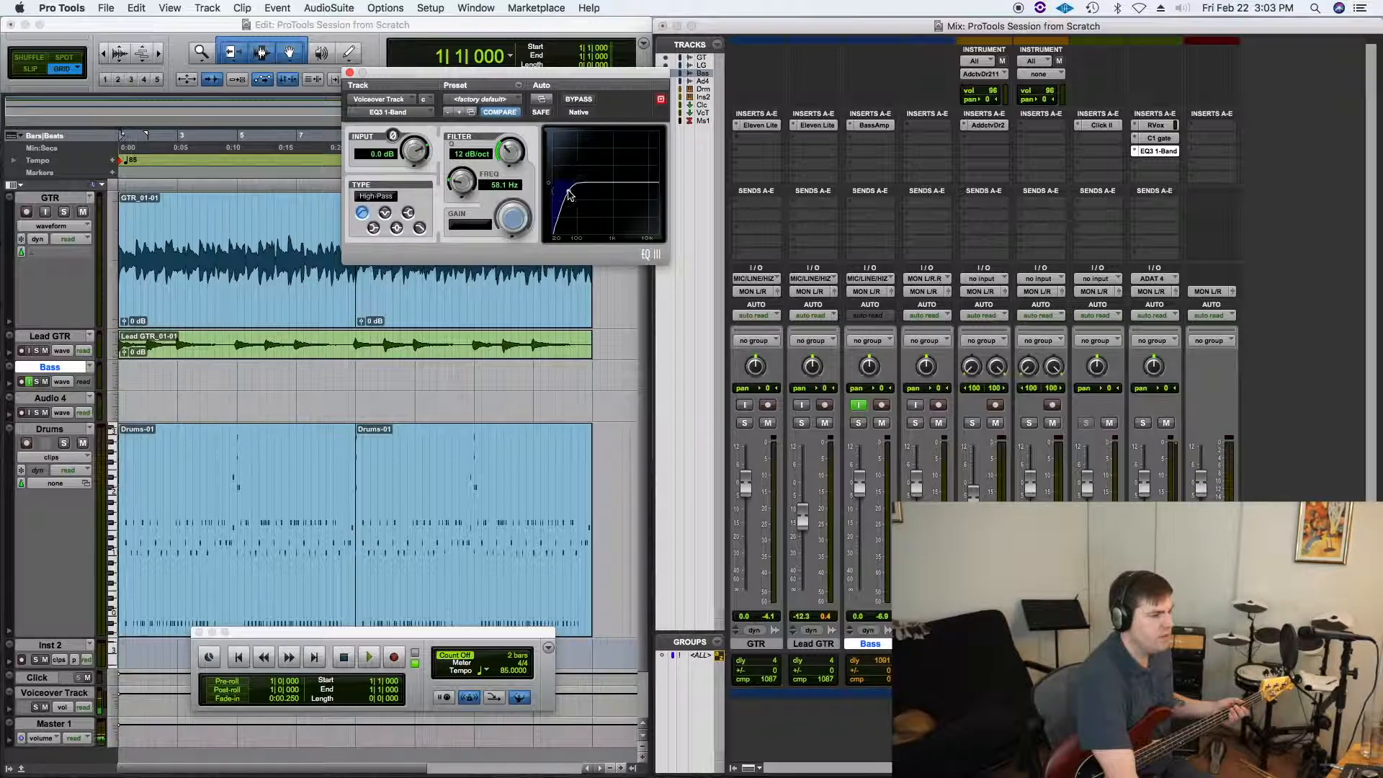
pyautogui.click(350, 74)
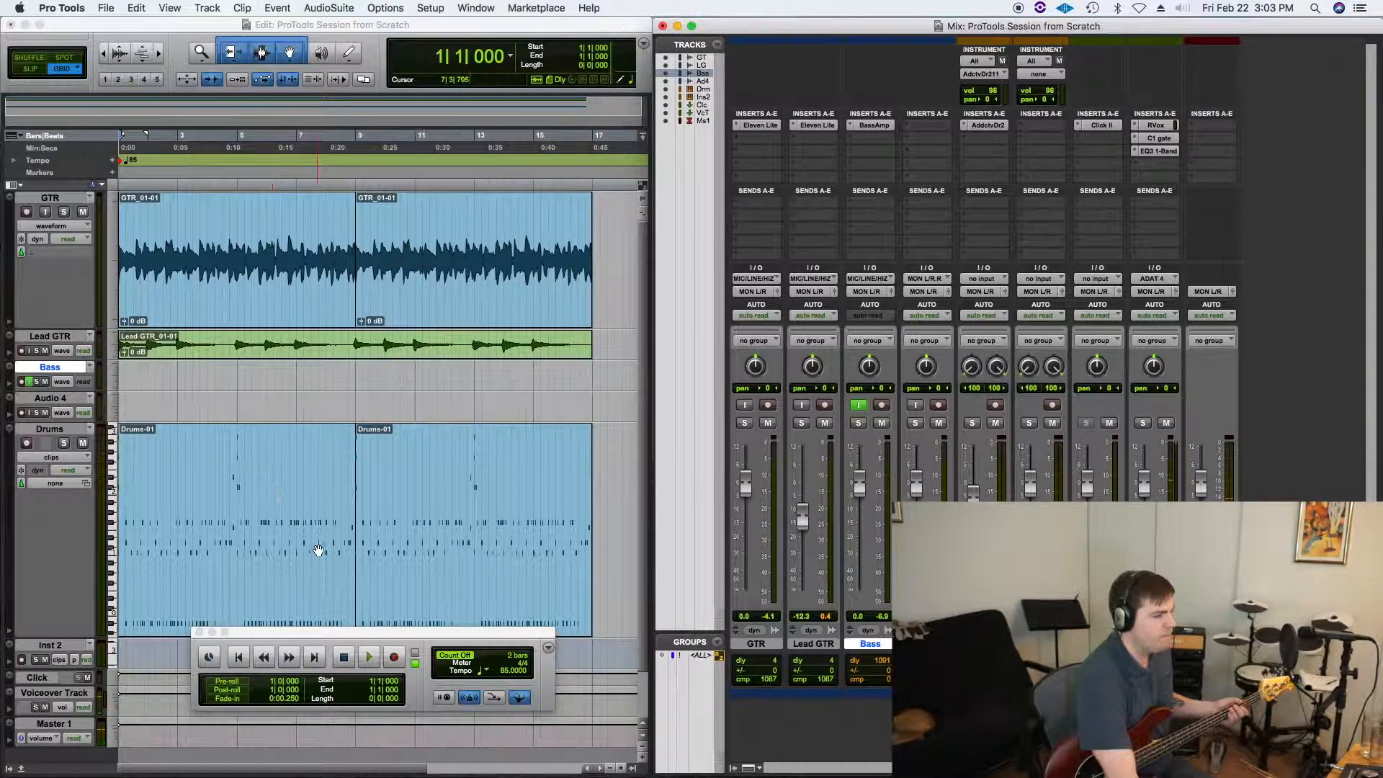
# Try to start recording from the session start, dismiss the alert, and record-enable the Bass track
pyautogui.click(239, 369)
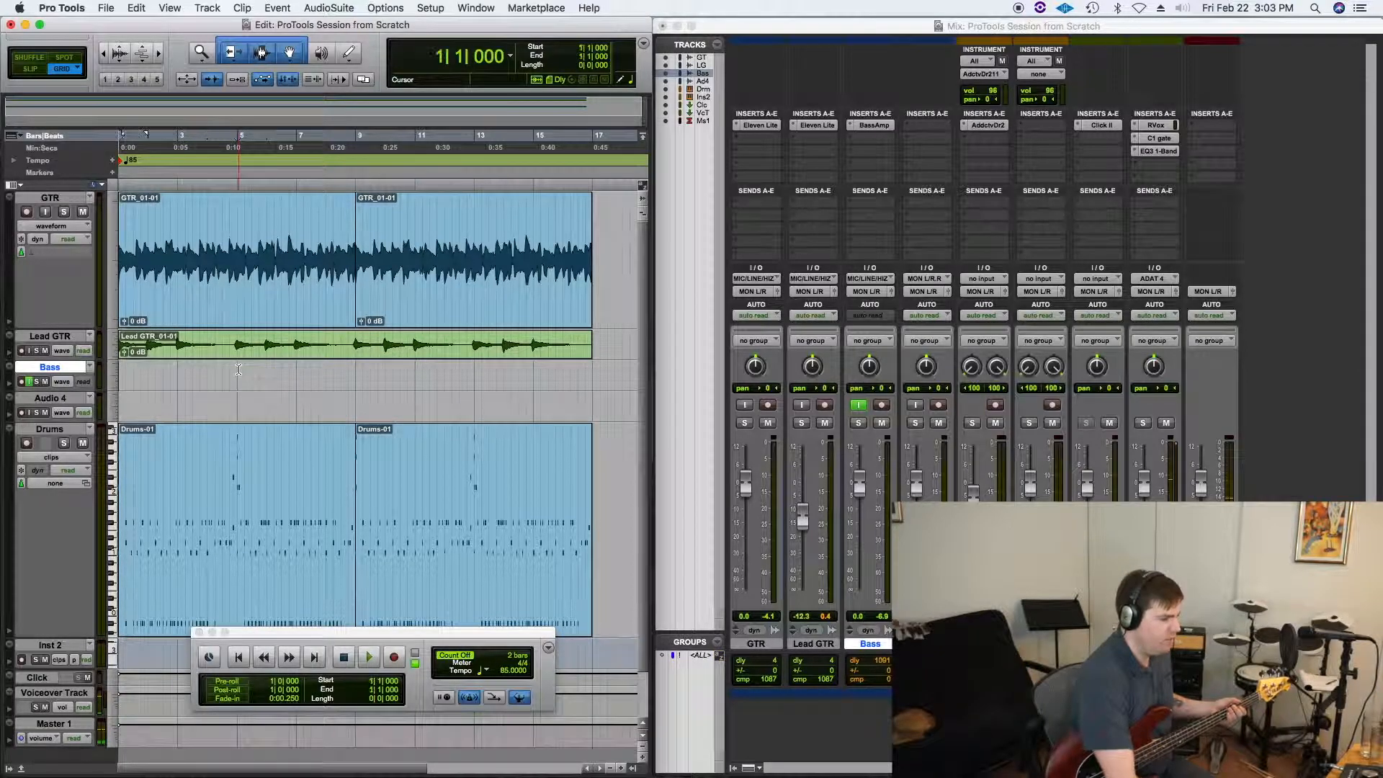
pyautogui.click(395, 659)
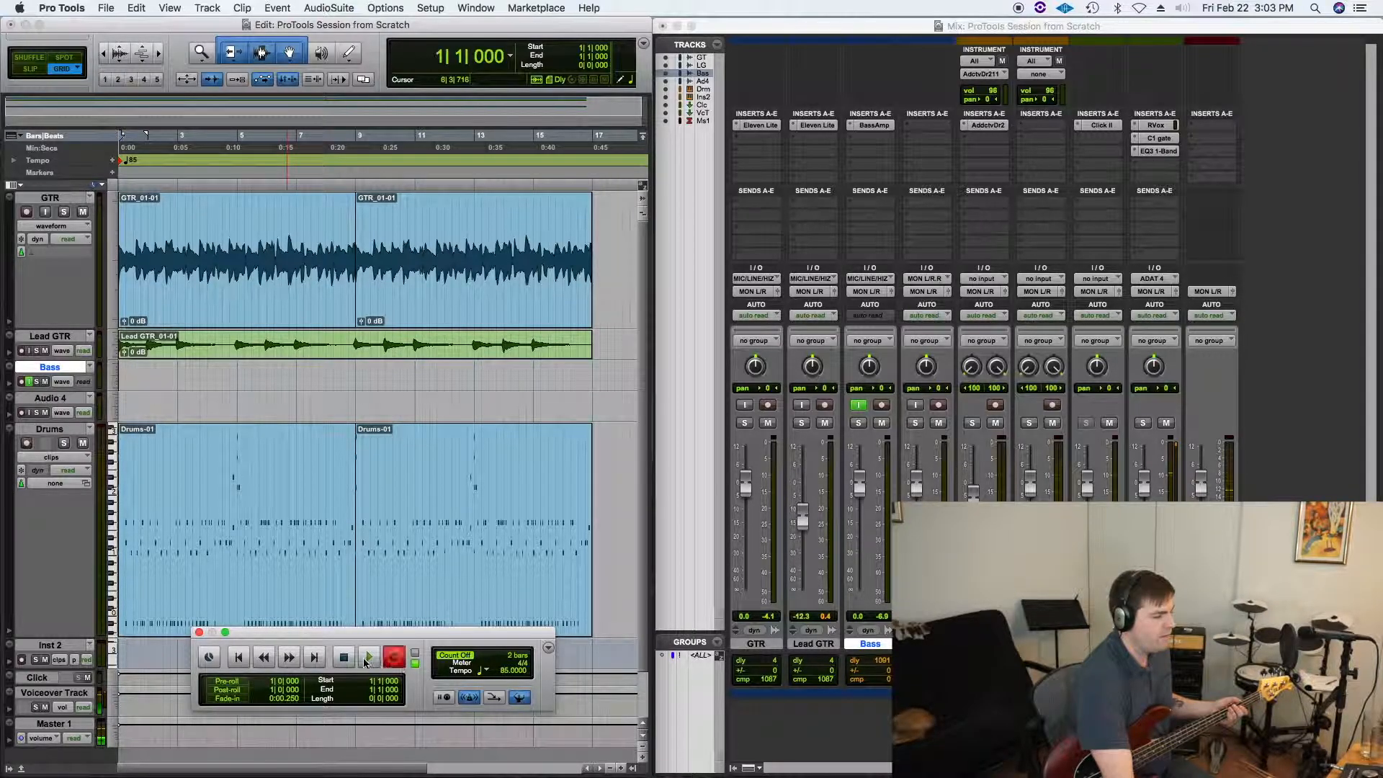
pyautogui.click(367, 658)
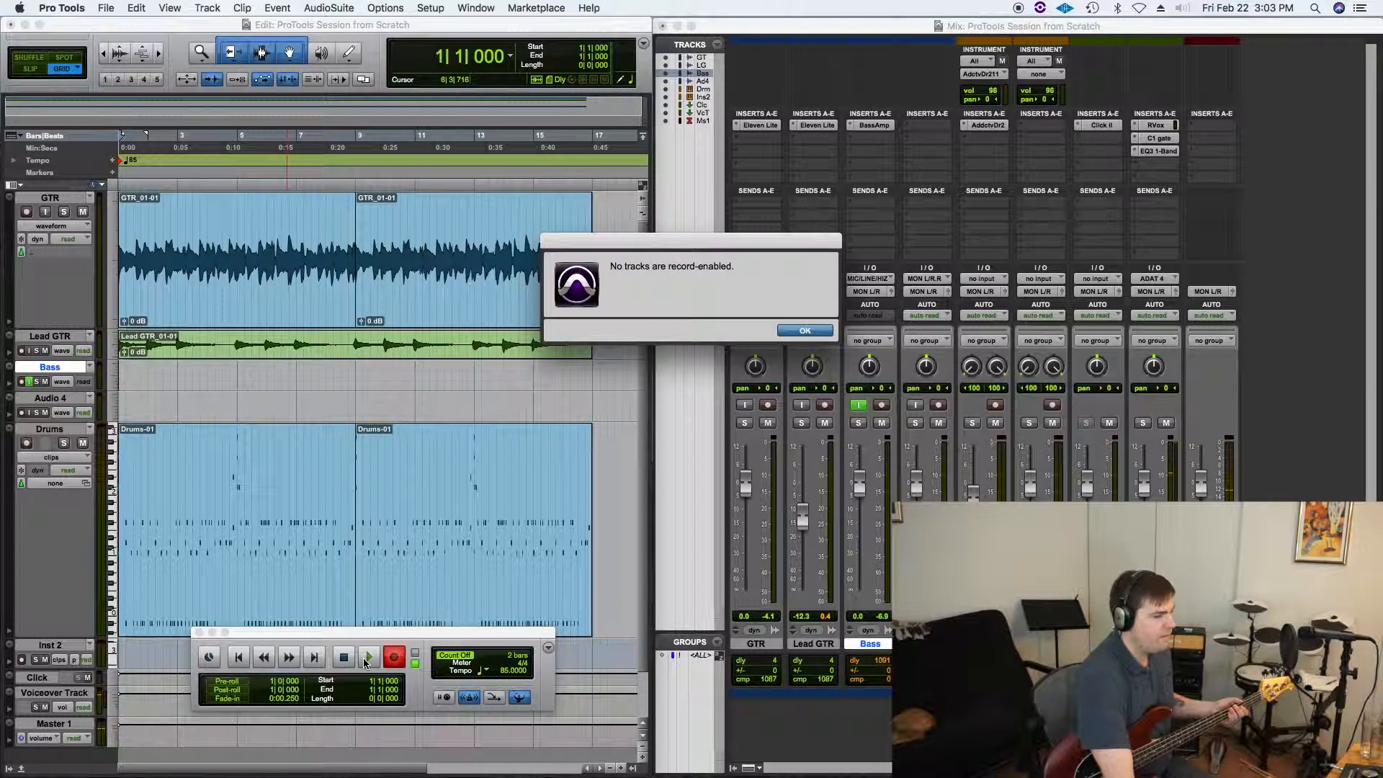
pyautogui.click(788, 332)
pyautogui.click(866, 411)
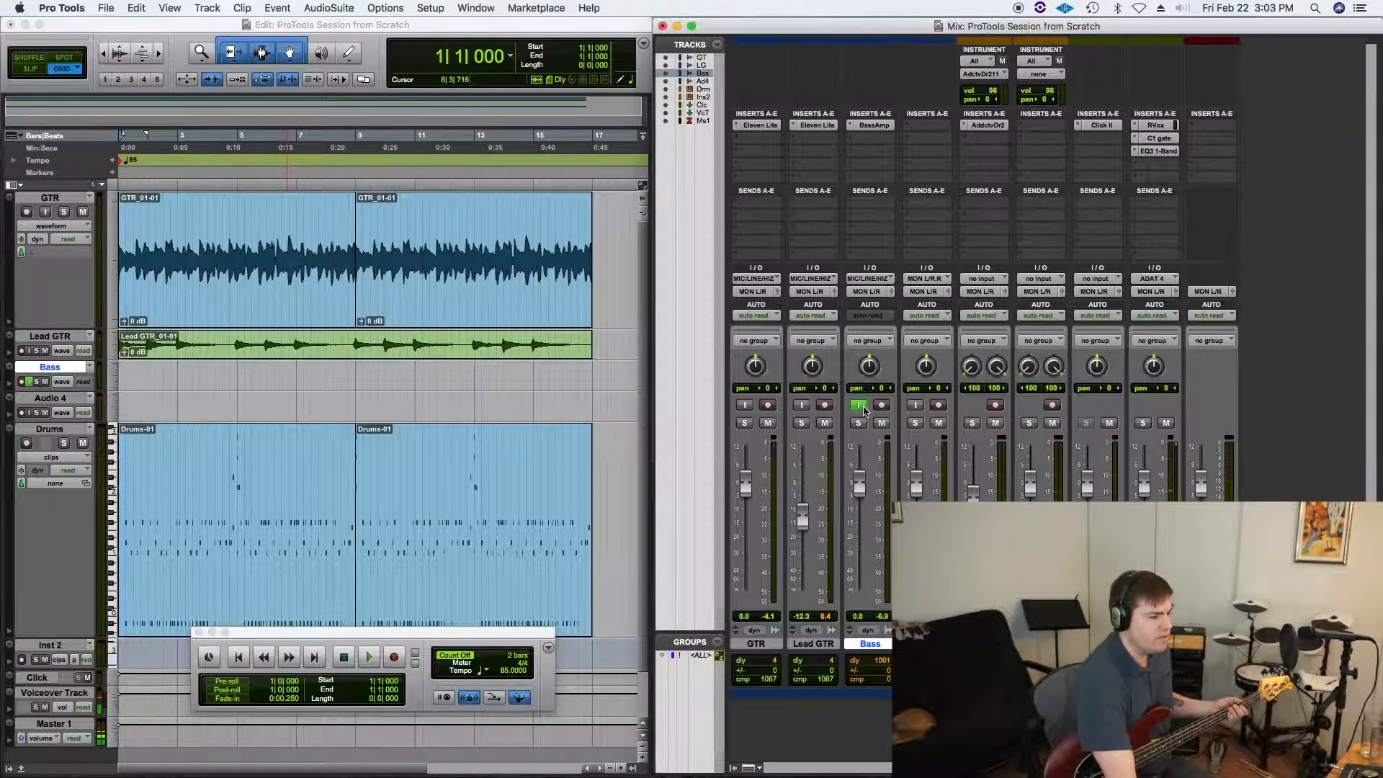
pyautogui.click(393, 654)
pyautogui.click(367, 655)
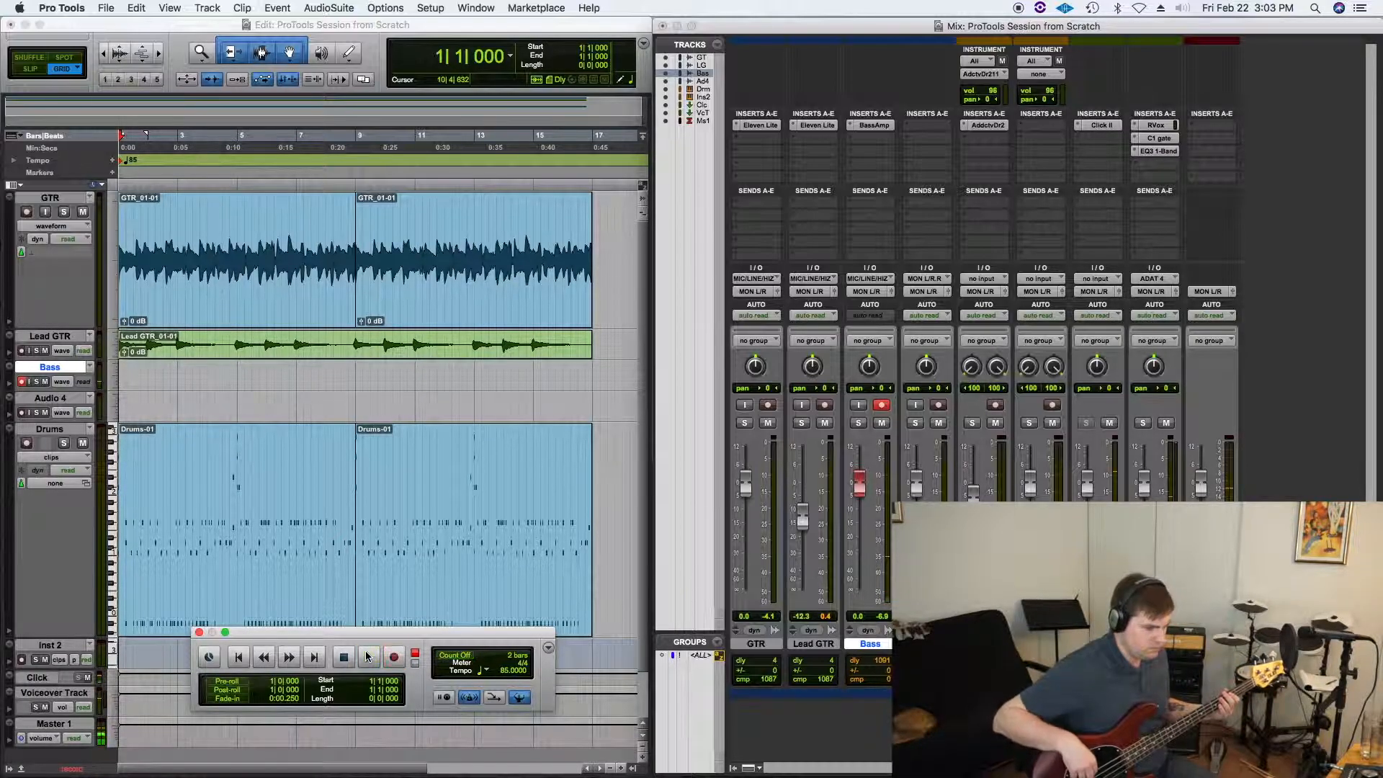
pyautogui.click(368, 655)
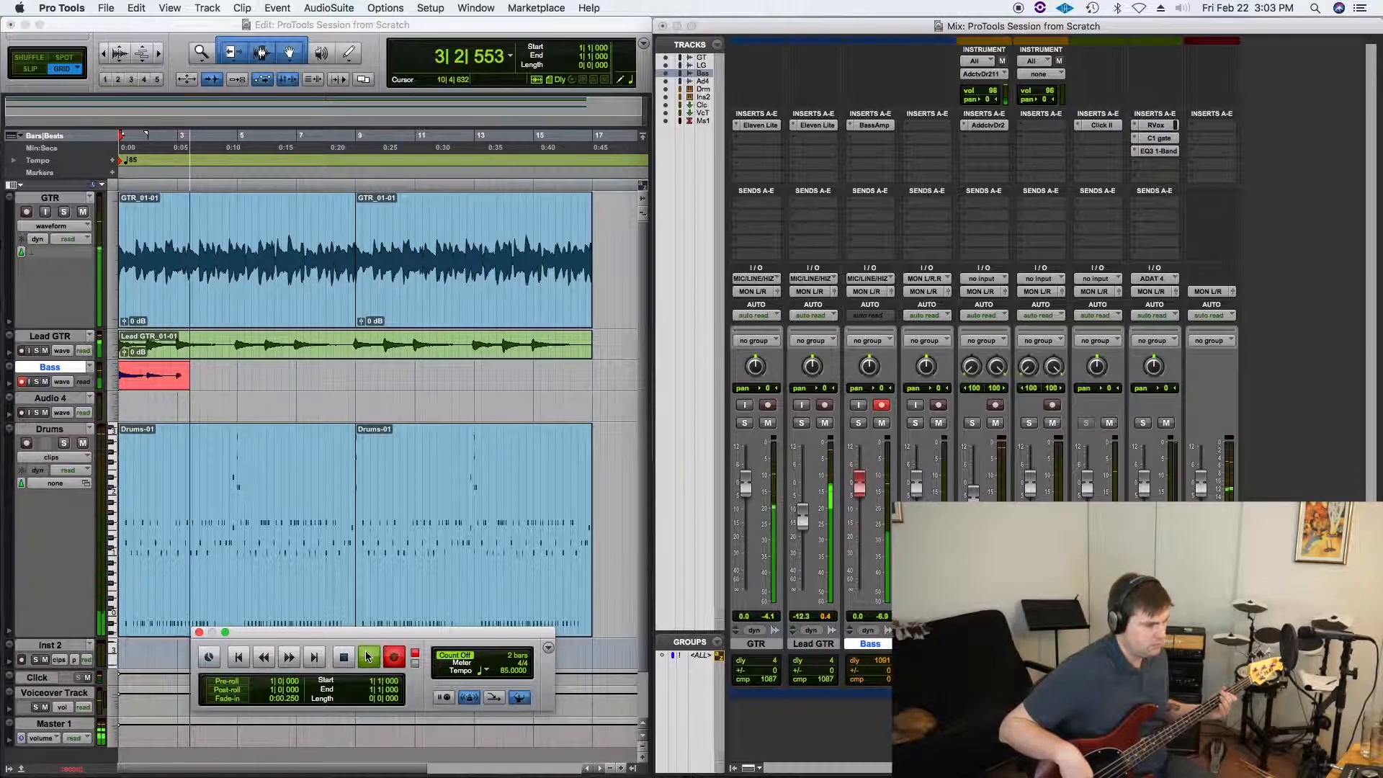
pyautogui.click(365, 650)
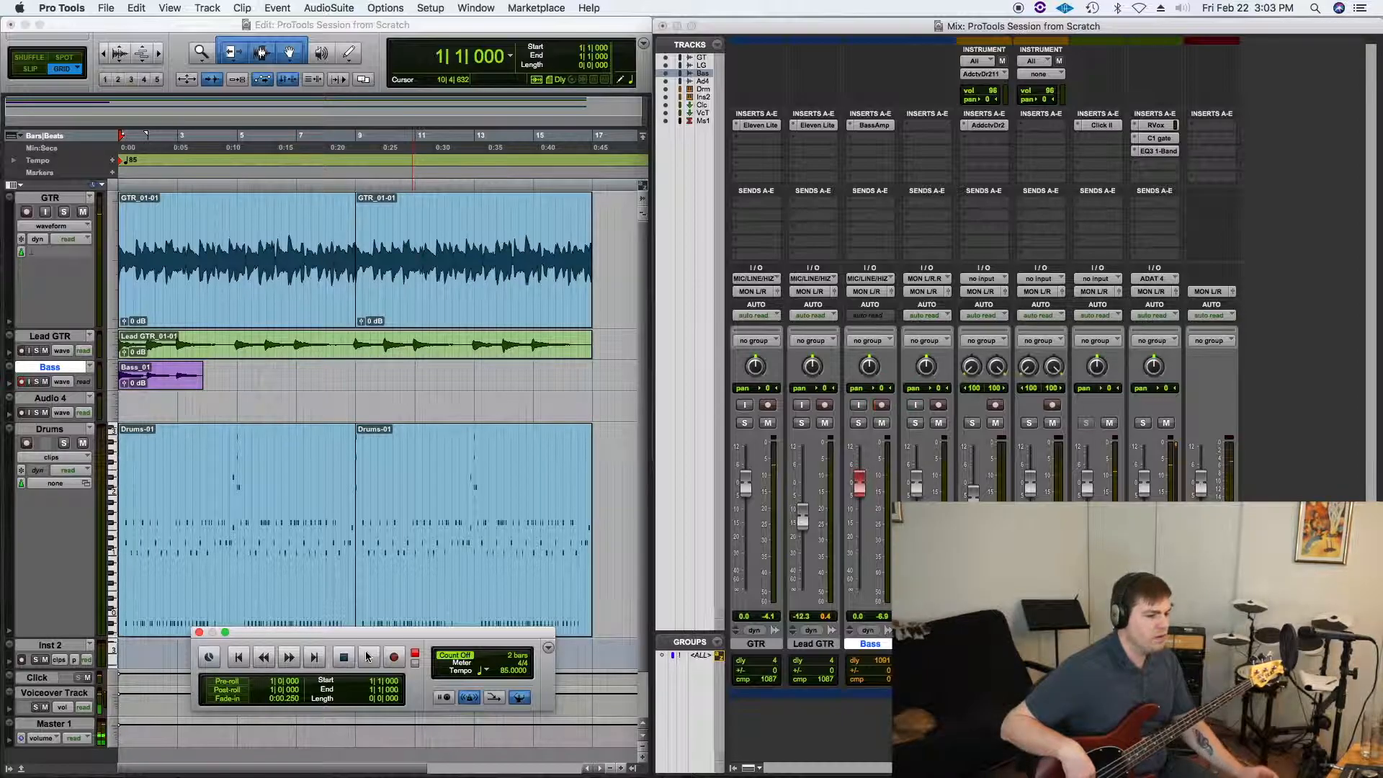
pyautogui.press('super+z')
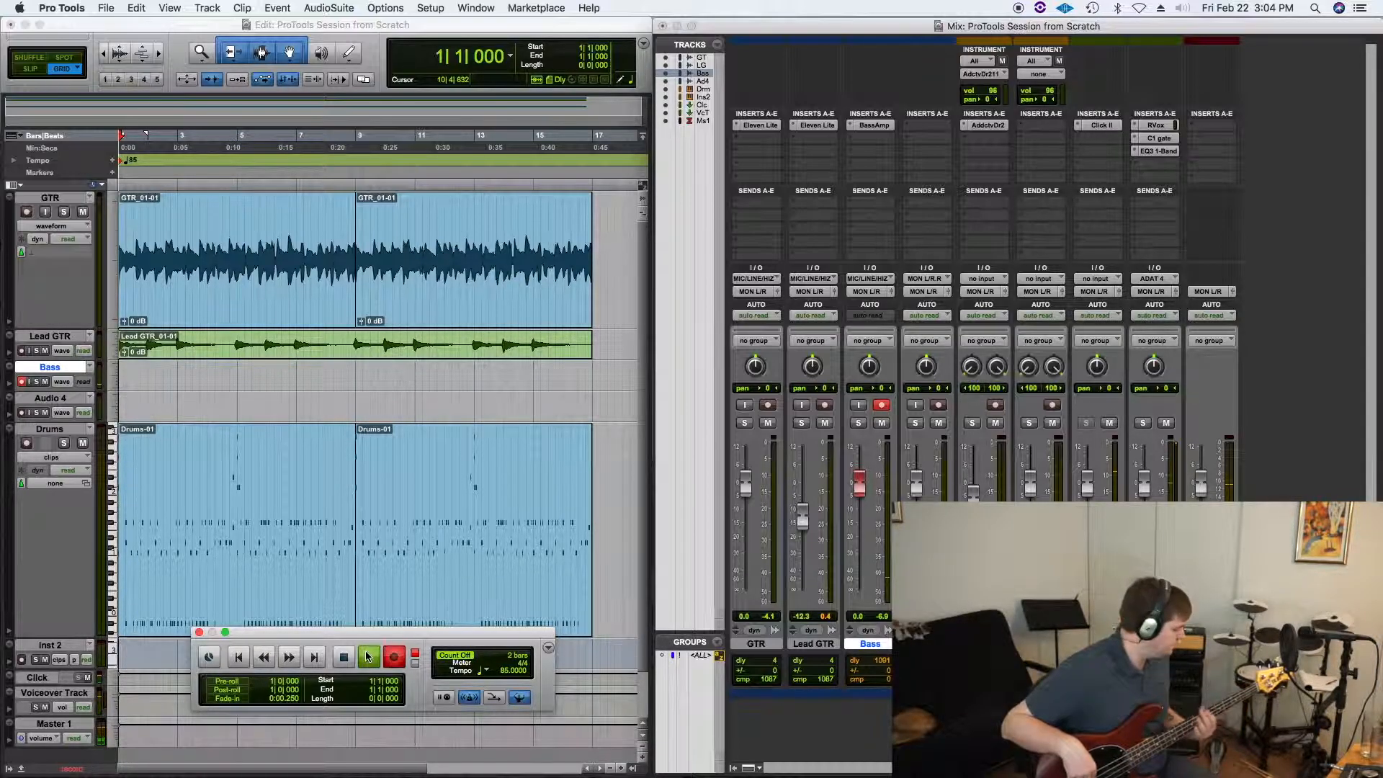
# Record a full bass take from the session start past bar 17, and trim the end of the clip back to bar 17
pyautogui.click(367, 656)
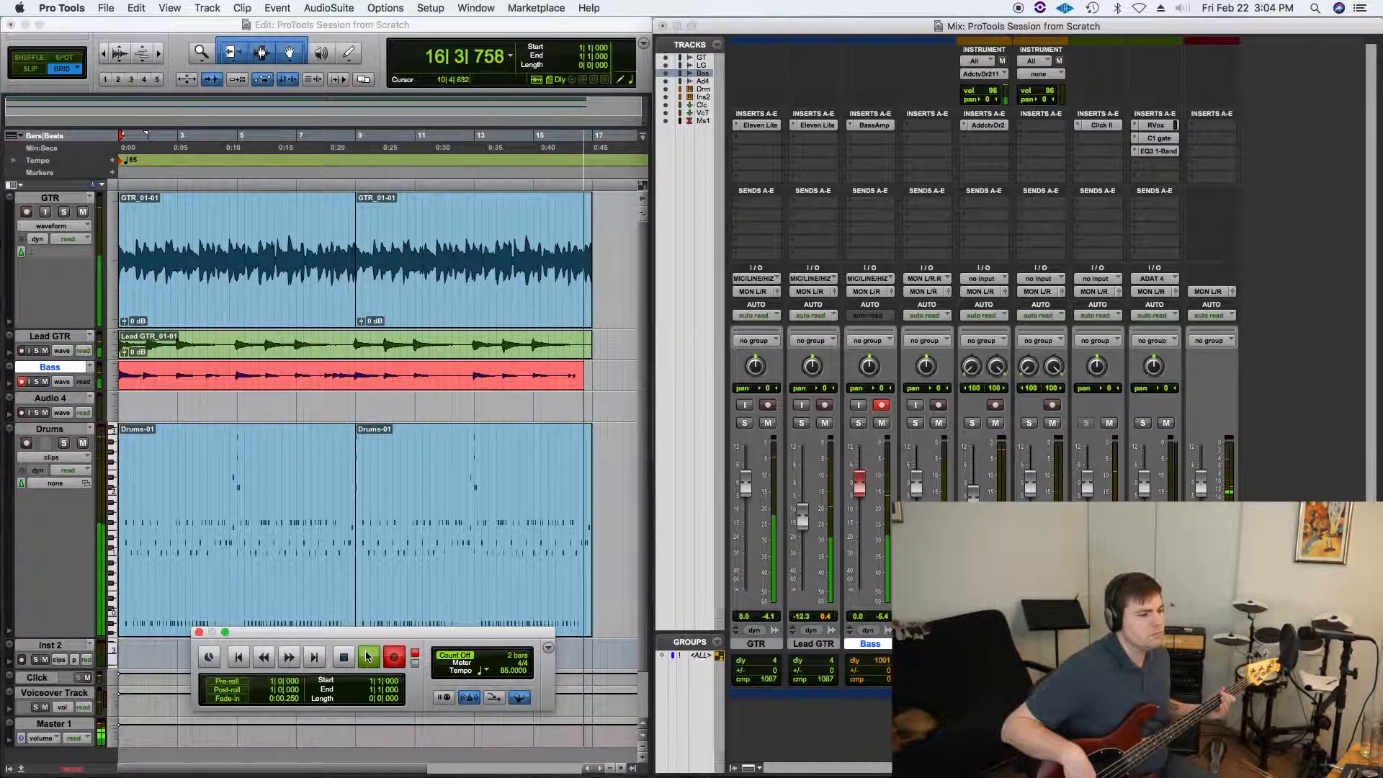
pyautogui.press('space')
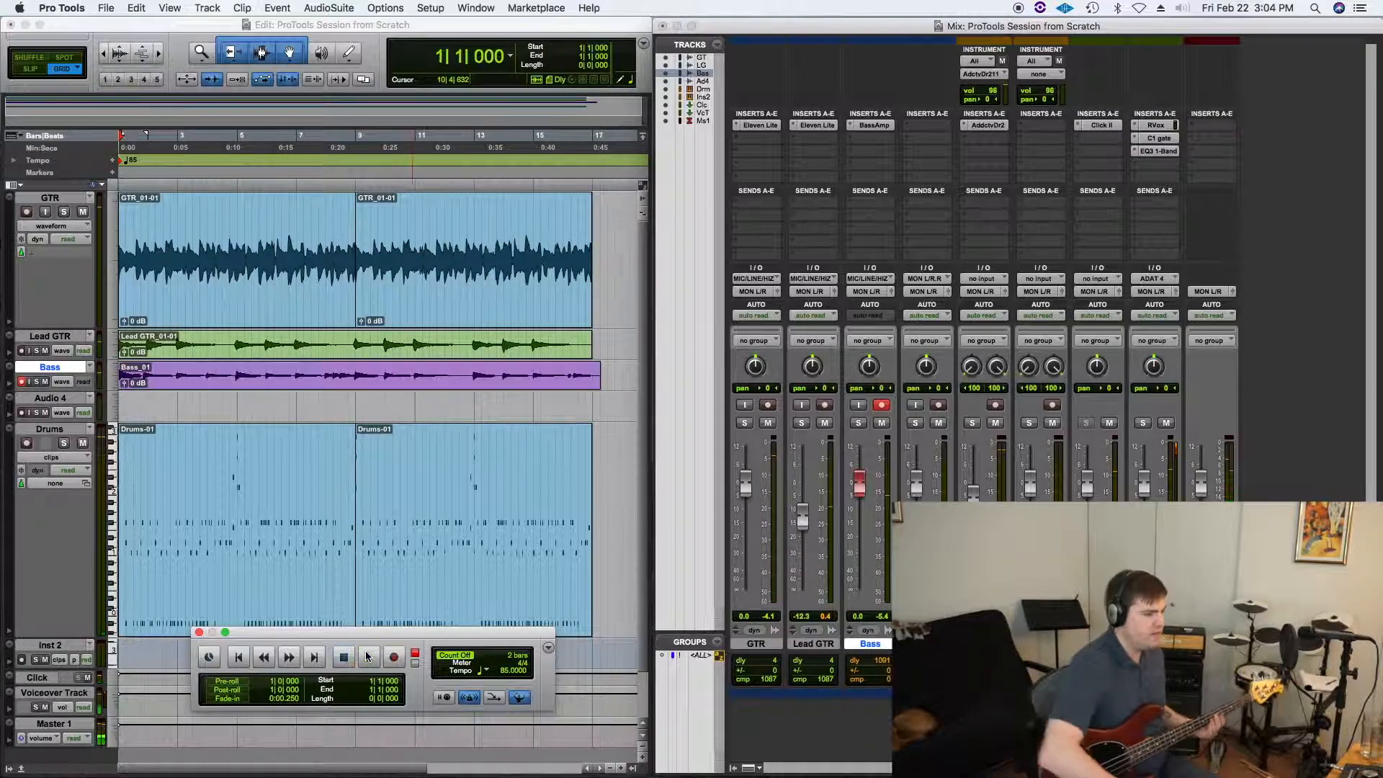
pyautogui.click(596, 370)
pyautogui.moveTo(597, 371); pyautogui.dragTo(595, 372)
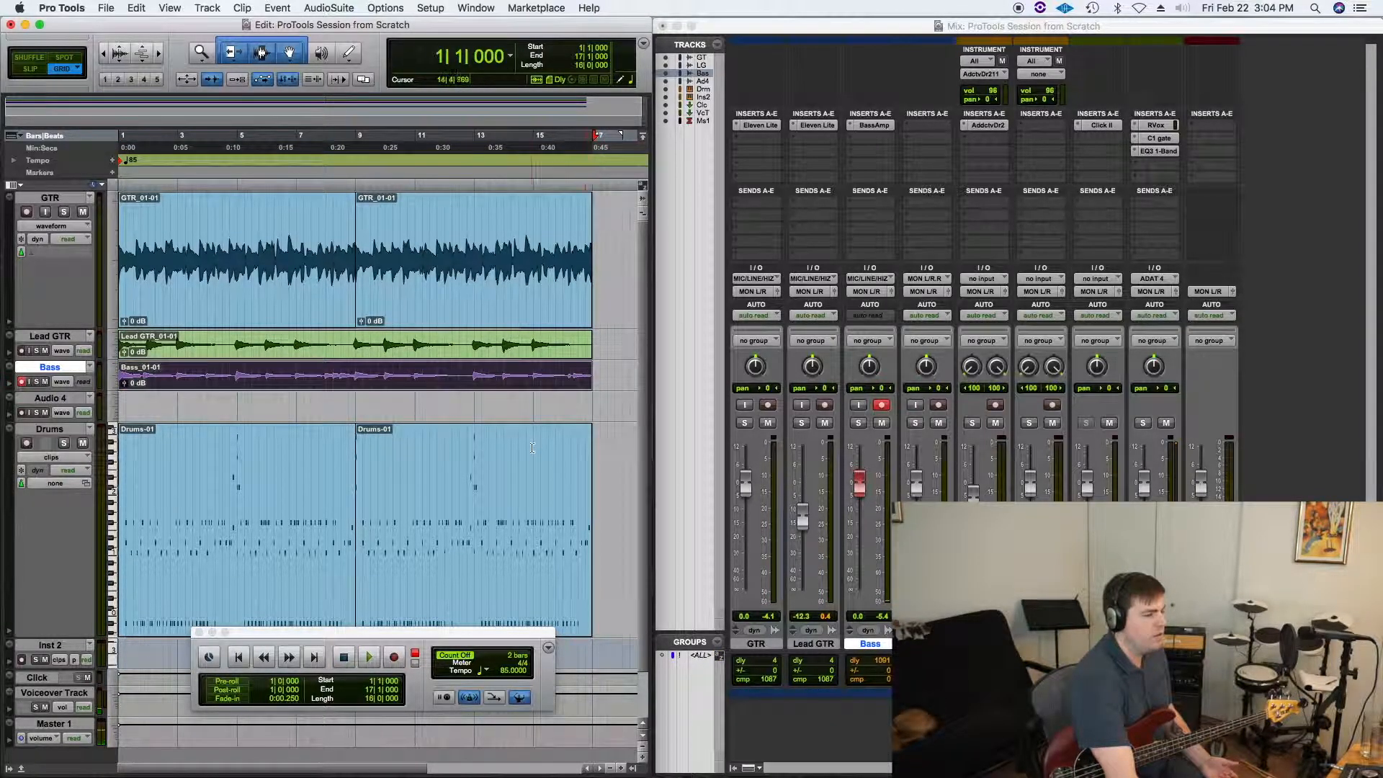
pyautogui.click(464, 404)
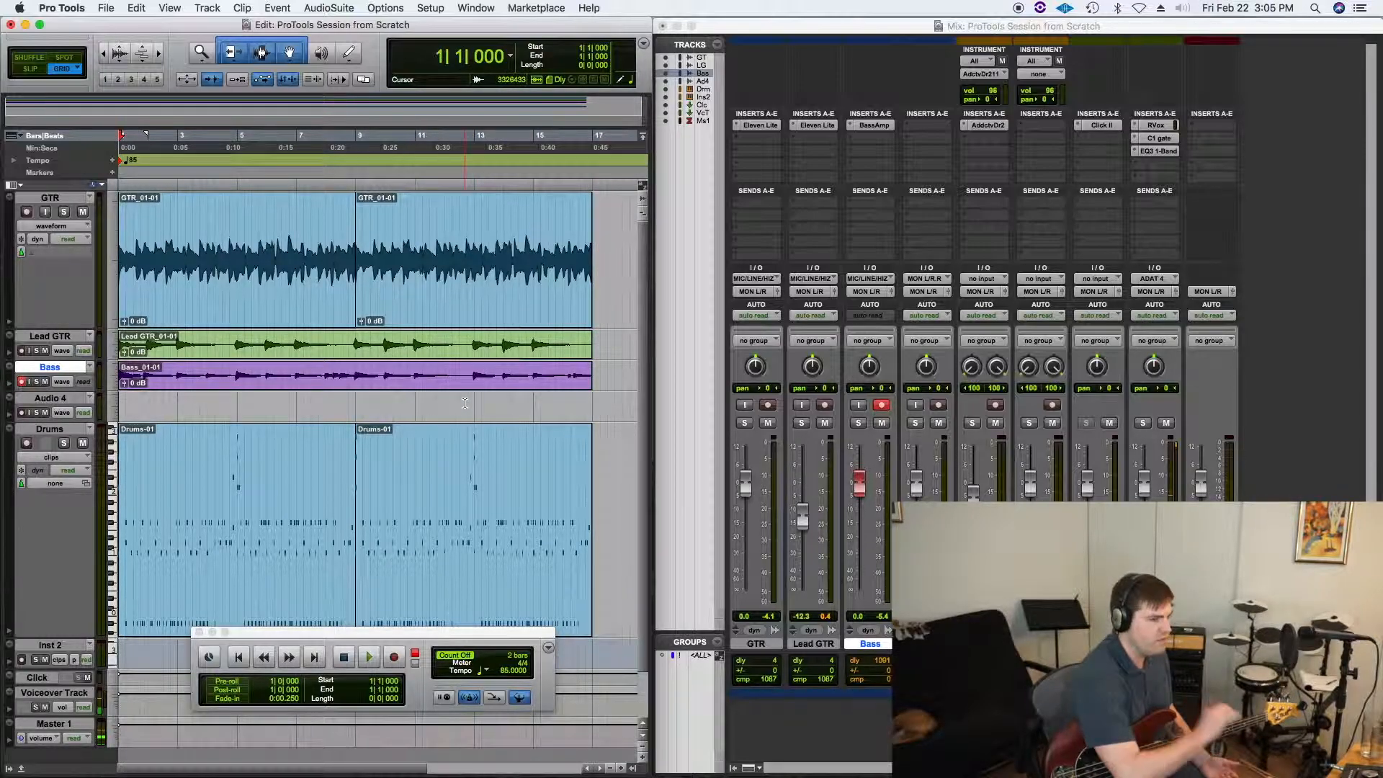
# Play the session through and raise the Bass fader to about +1.8 dB to balance it with the other tracks
pyautogui.press('space')
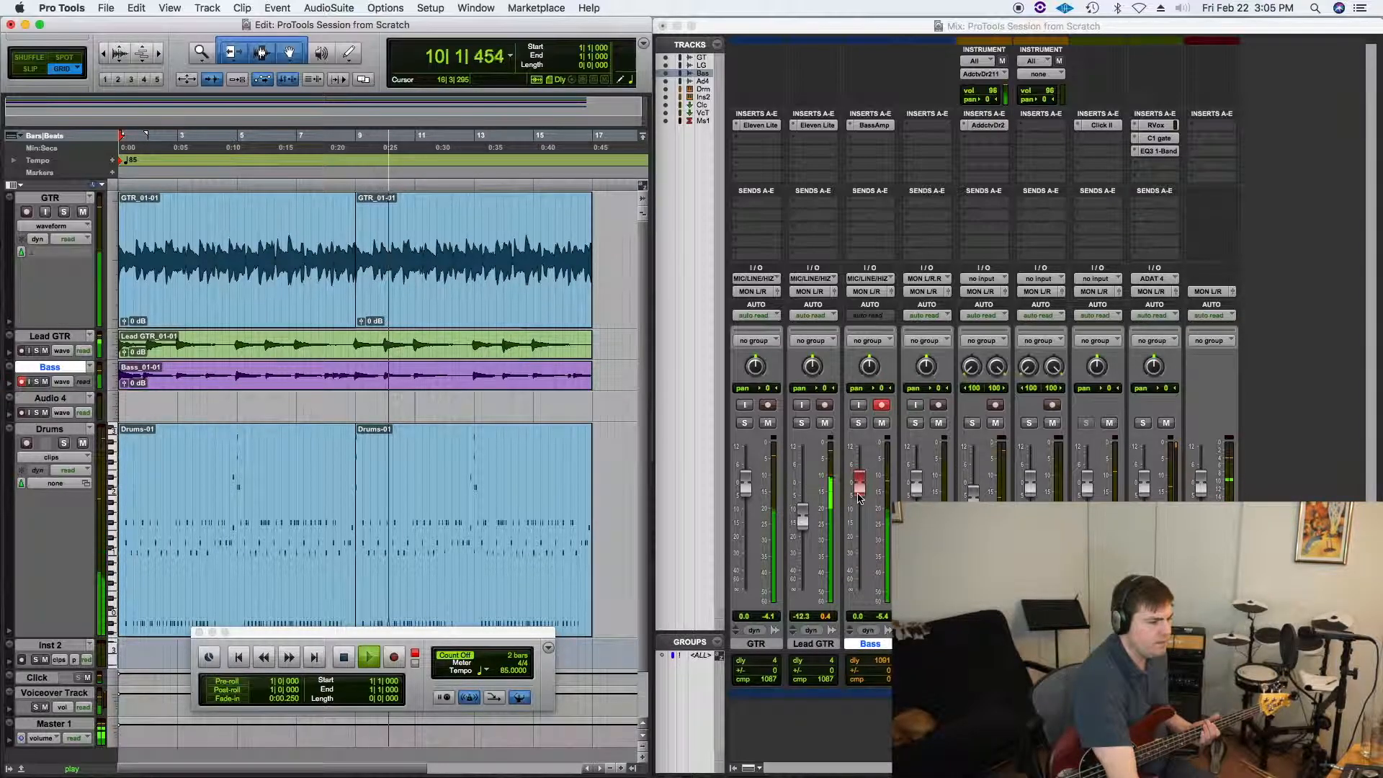
pyautogui.moveTo(860, 497); pyautogui.dragTo(862, 483)
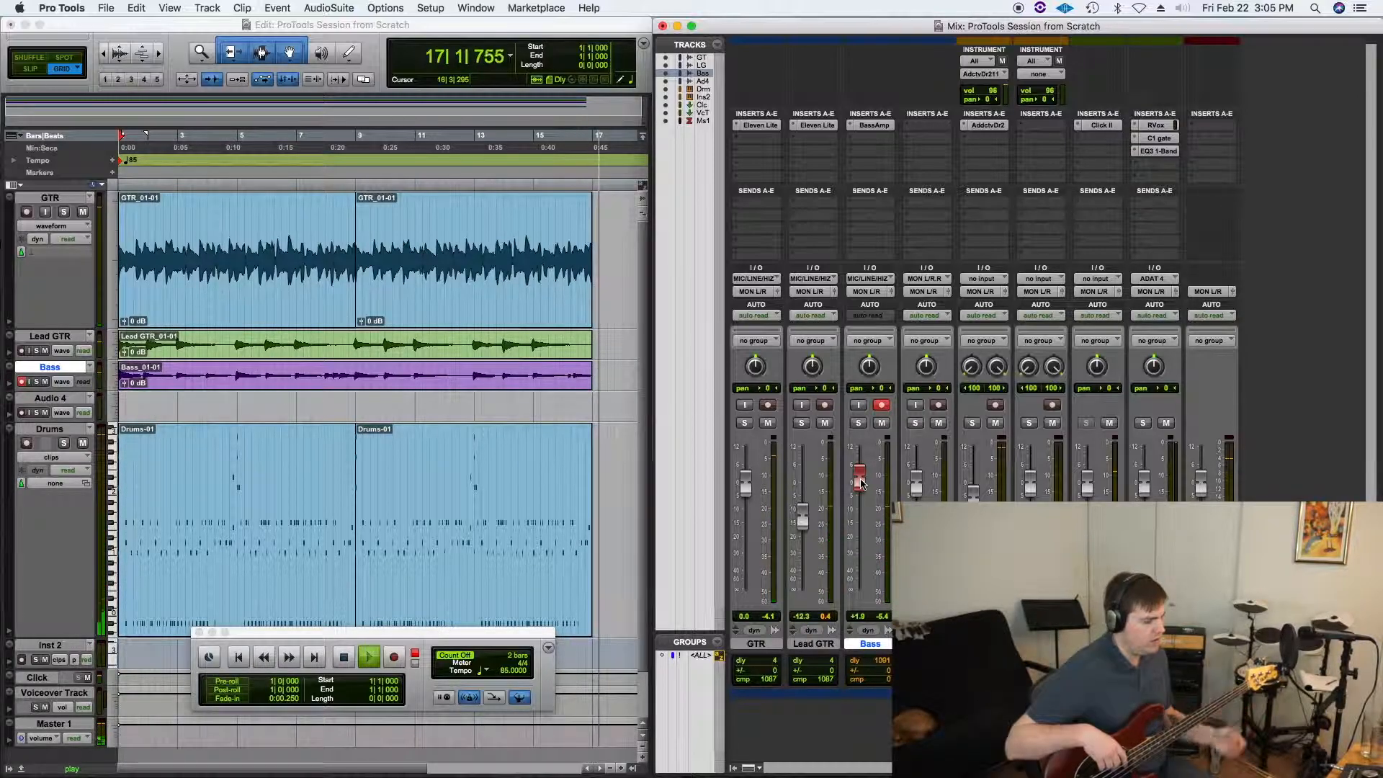
pyautogui.press('space')
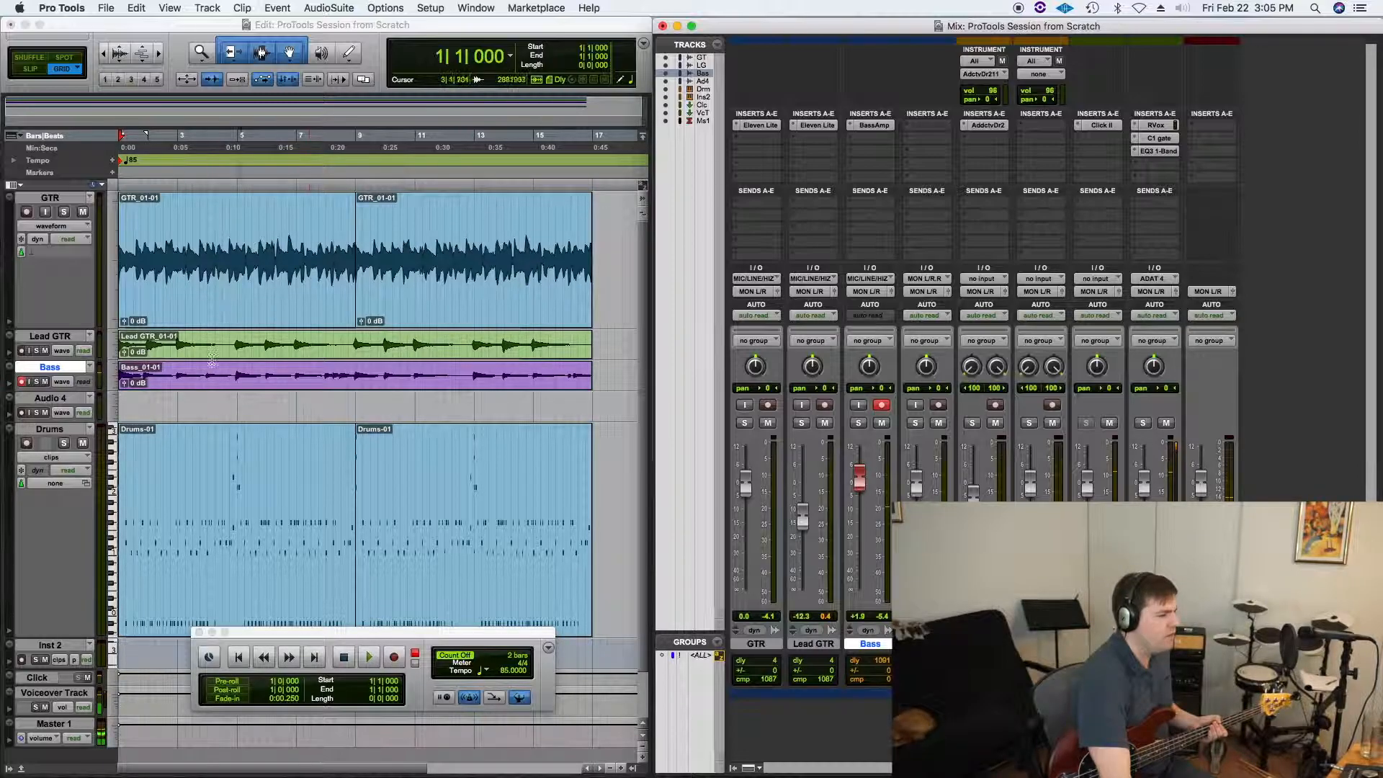
# Enlarge the Bass track's height and zoom the timeline so the whole bass clip fills the edit area
pyautogui.click(120, 380)
pyautogui.click(144, 407)
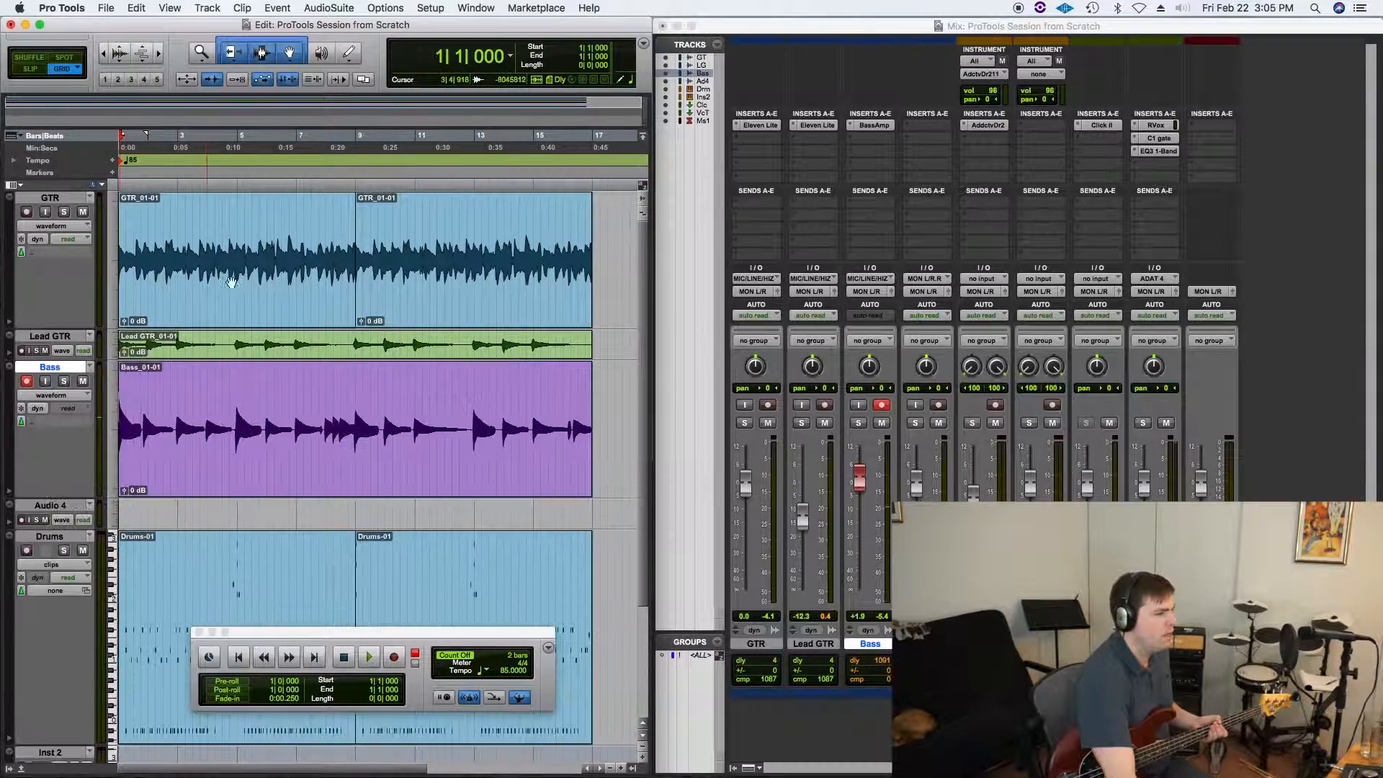
pyautogui.click(202, 52)
pyautogui.hotkey('shift', 'r')
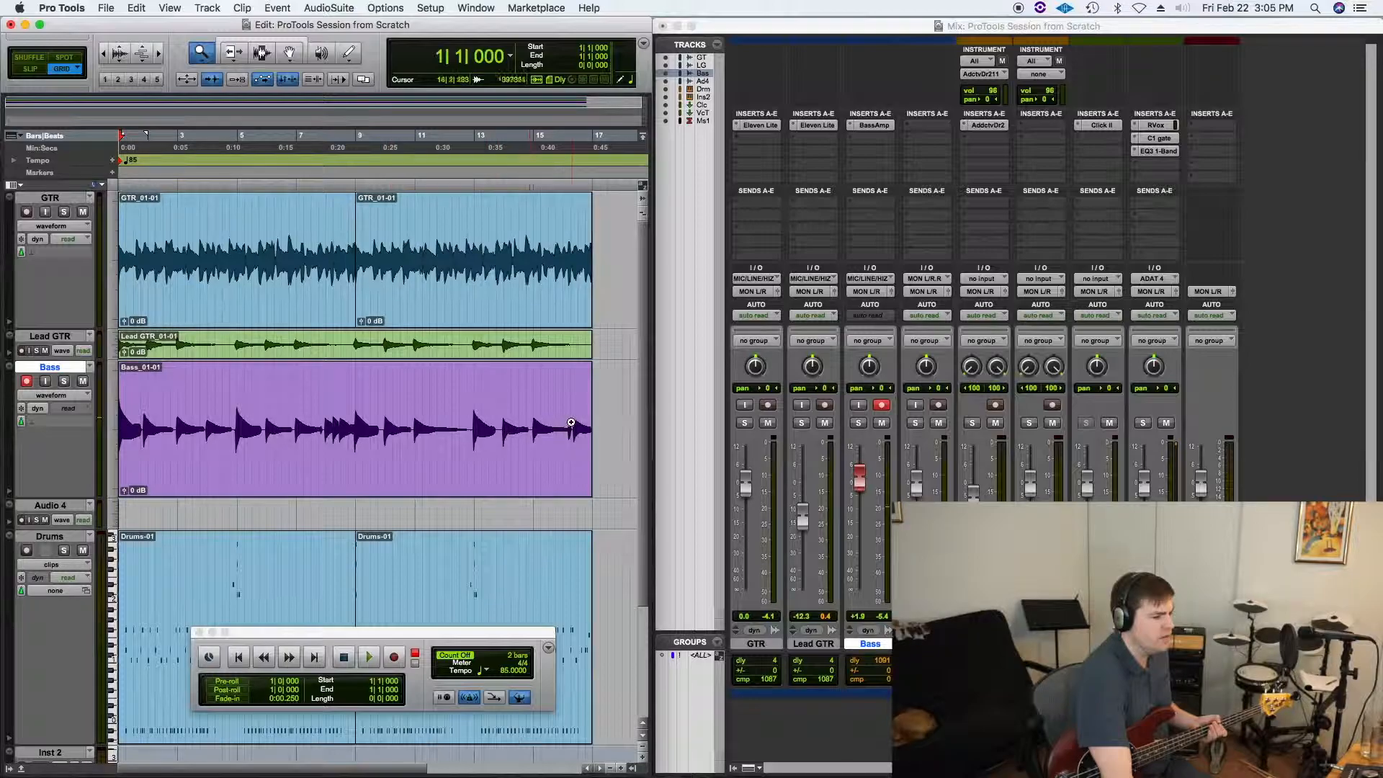
pyautogui.moveTo(612, 423); pyautogui.dragTo(139, 429)
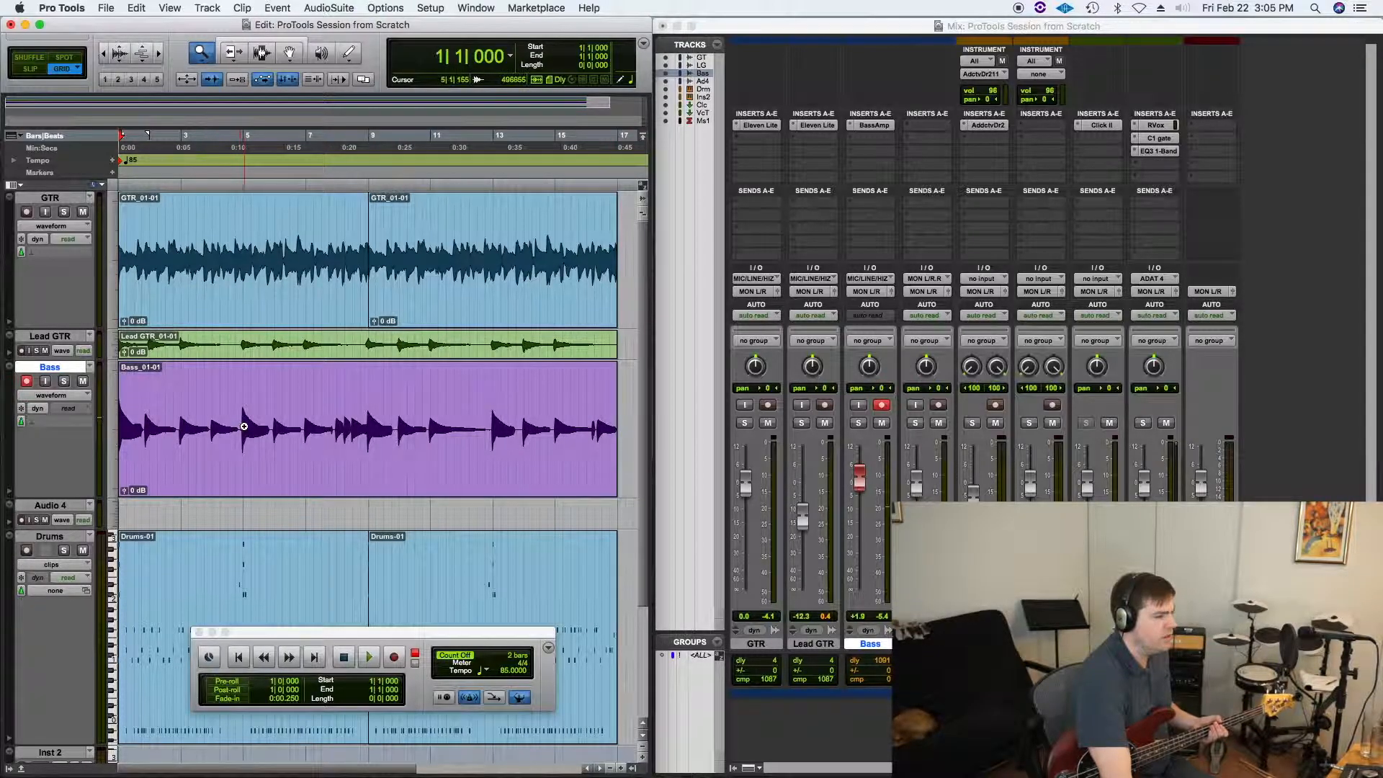
pyautogui.click(225, 41)
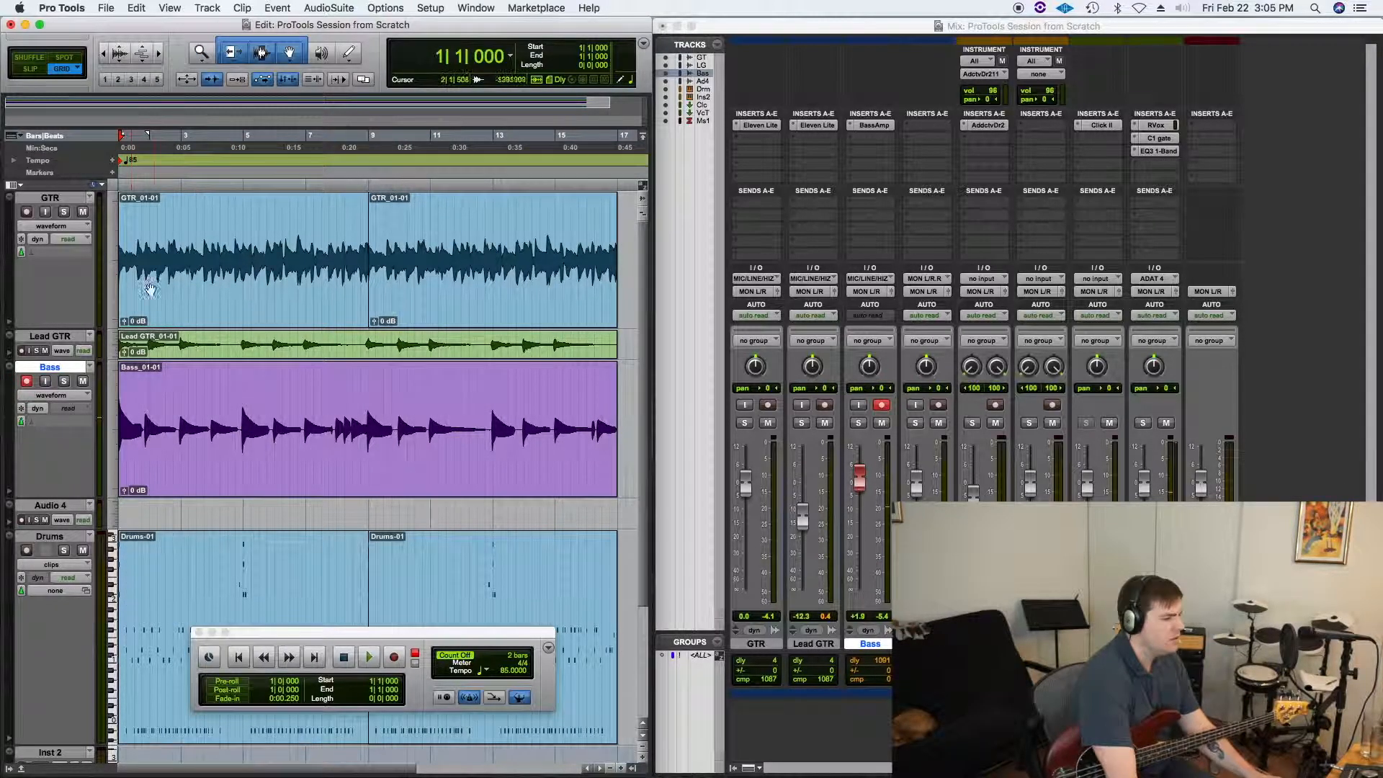
# Play short passages from 1|4|000 and 1|3|000 to check the timing of the second bass note
pyautogui.click(143, 427)
pyautogui.press('space')
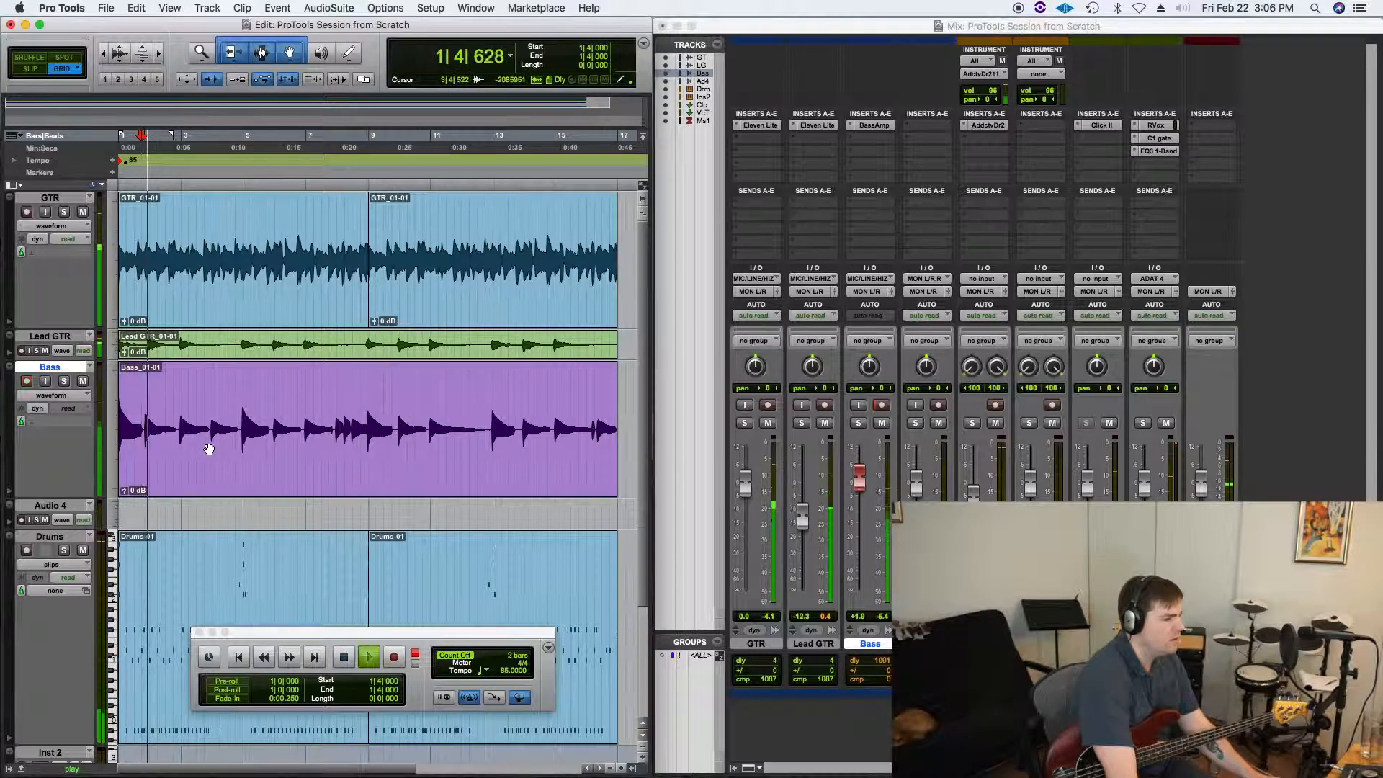
pyautogui.press('space')
pyautogui.hotkey('shift', 'r')
pyautogui.press('space')
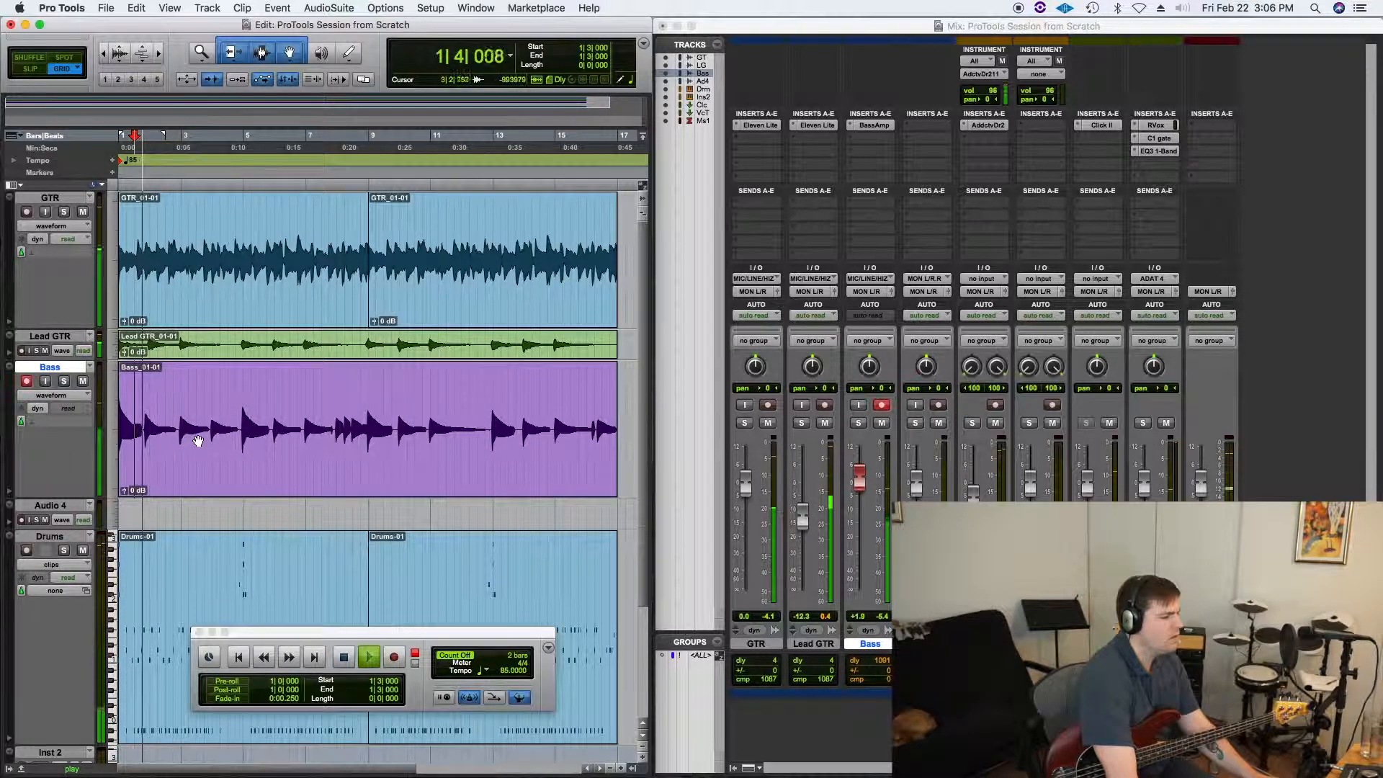
pyautogui.press('space')
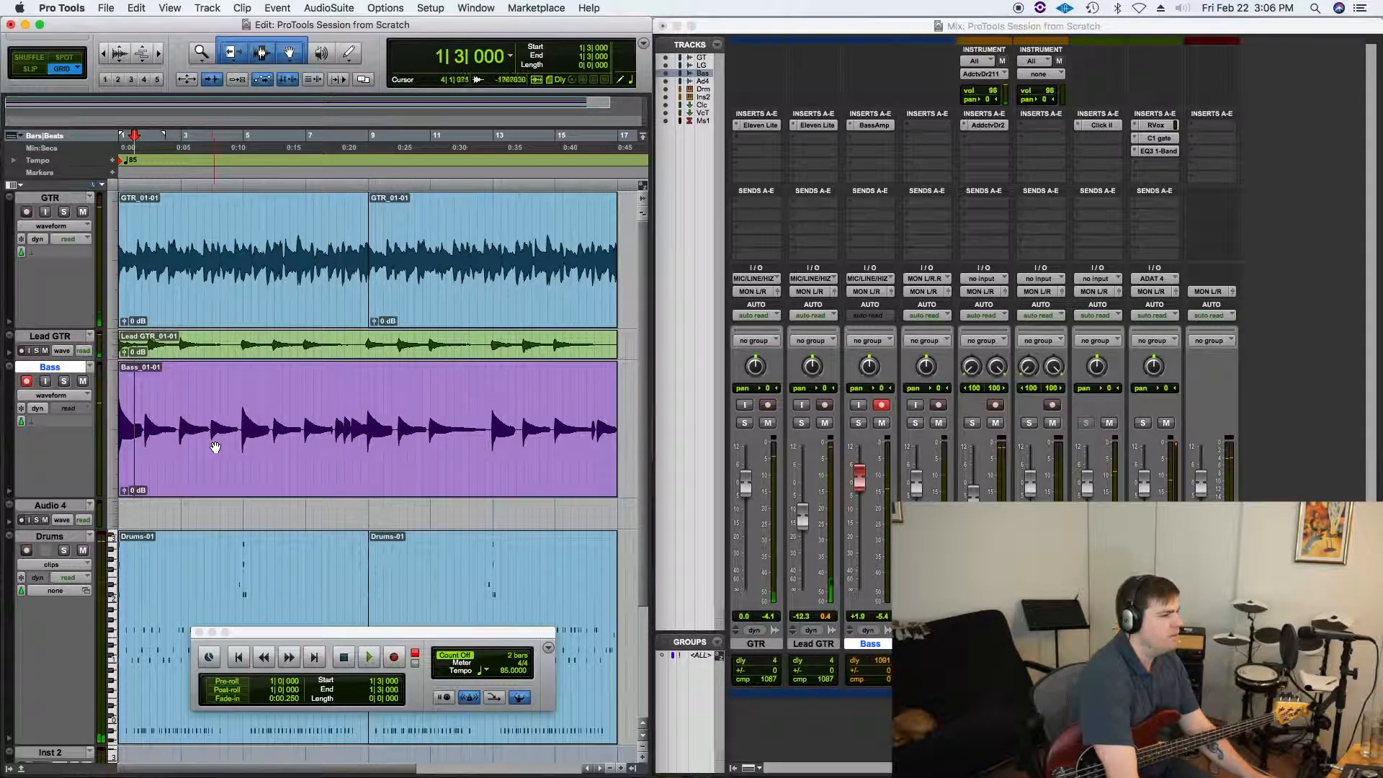
# Enlarge the Lead GTR track's height and zoom the timeline in on the first bars
pyautogui.click(120, 346)
pyautogui.click(138, 364)
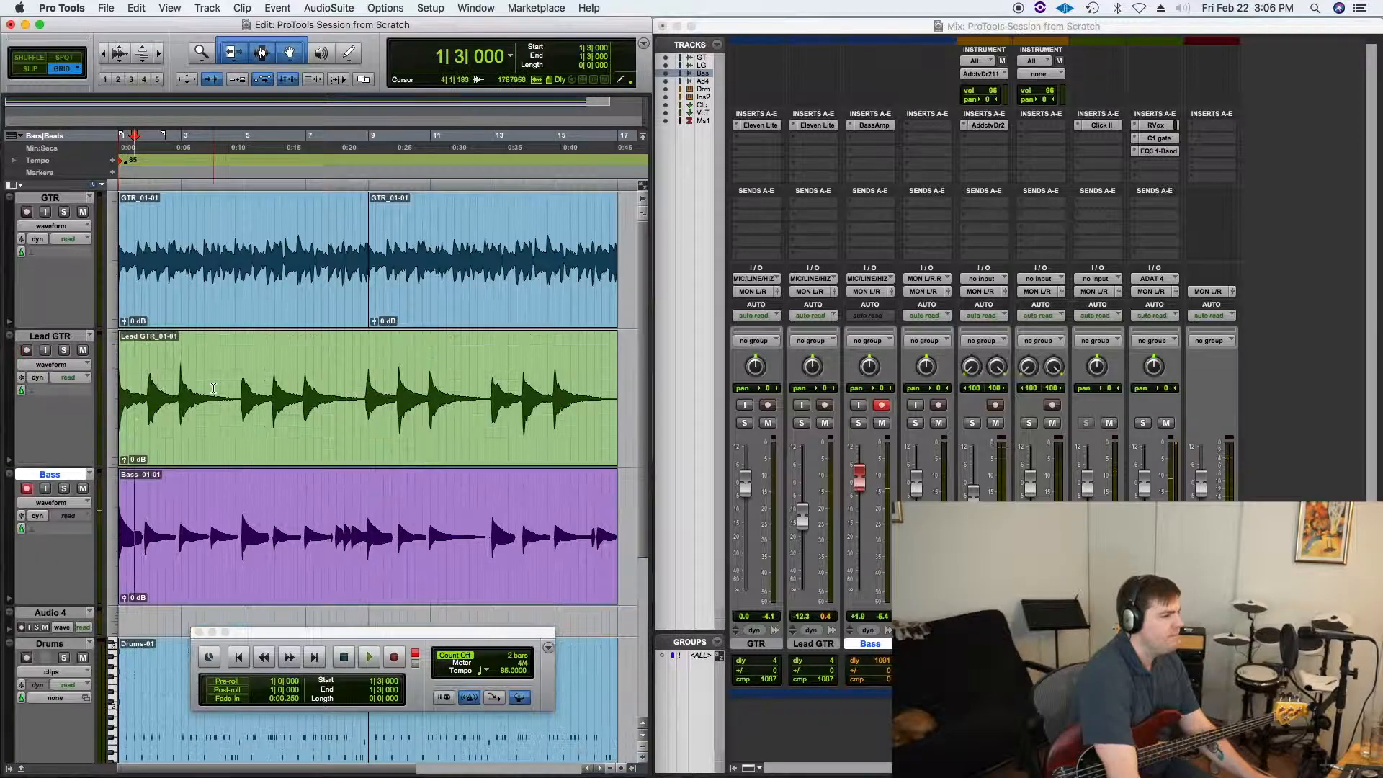
pyautogui.click(201, 53)
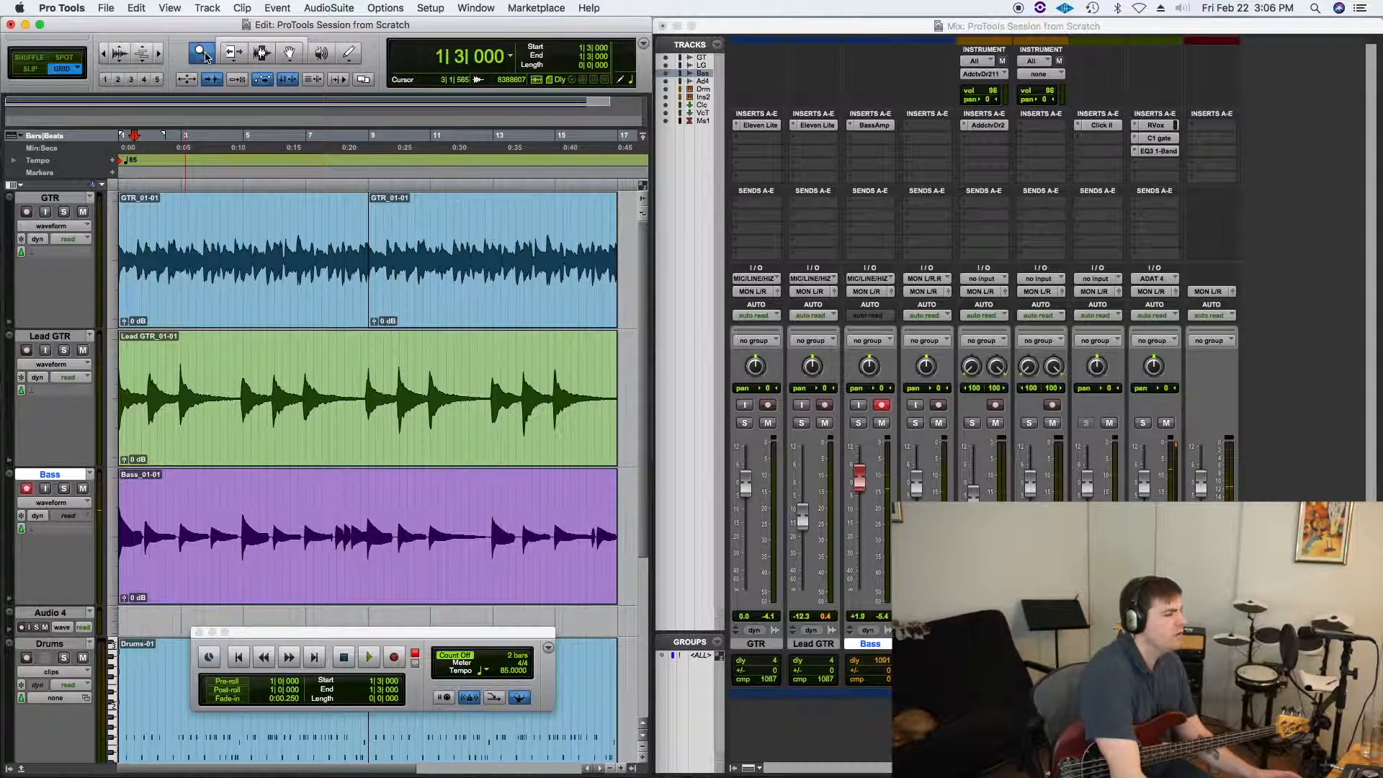
pyautogui.click(203, 54)
pyautogui.moveTo(282, 407); pyautogui.dragTo(121, 405)
pyautogui.click(219, 42)
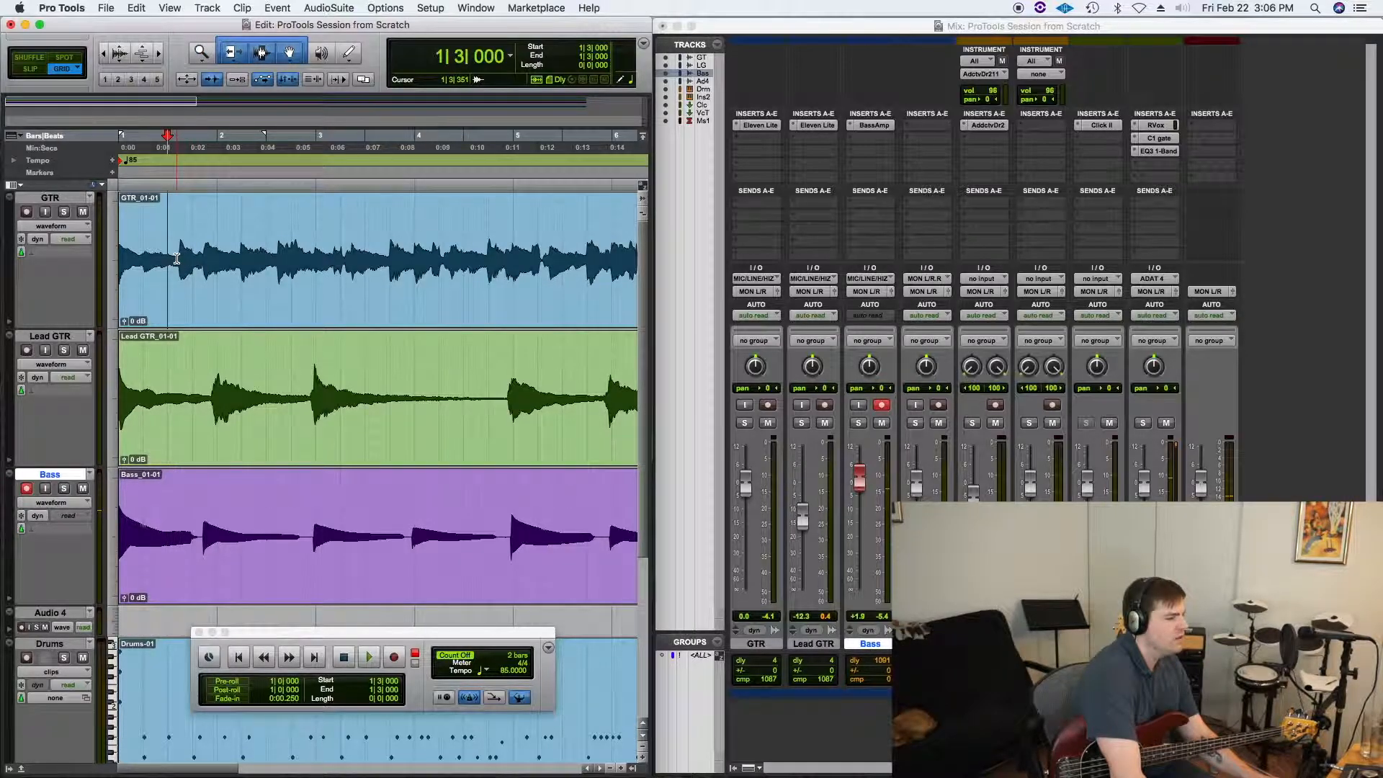
# In Slip mode, select the second Lead GTR note from 1|4|823 to the next note's transient and separate it into its own clip
pyautogui.click(212, 393)
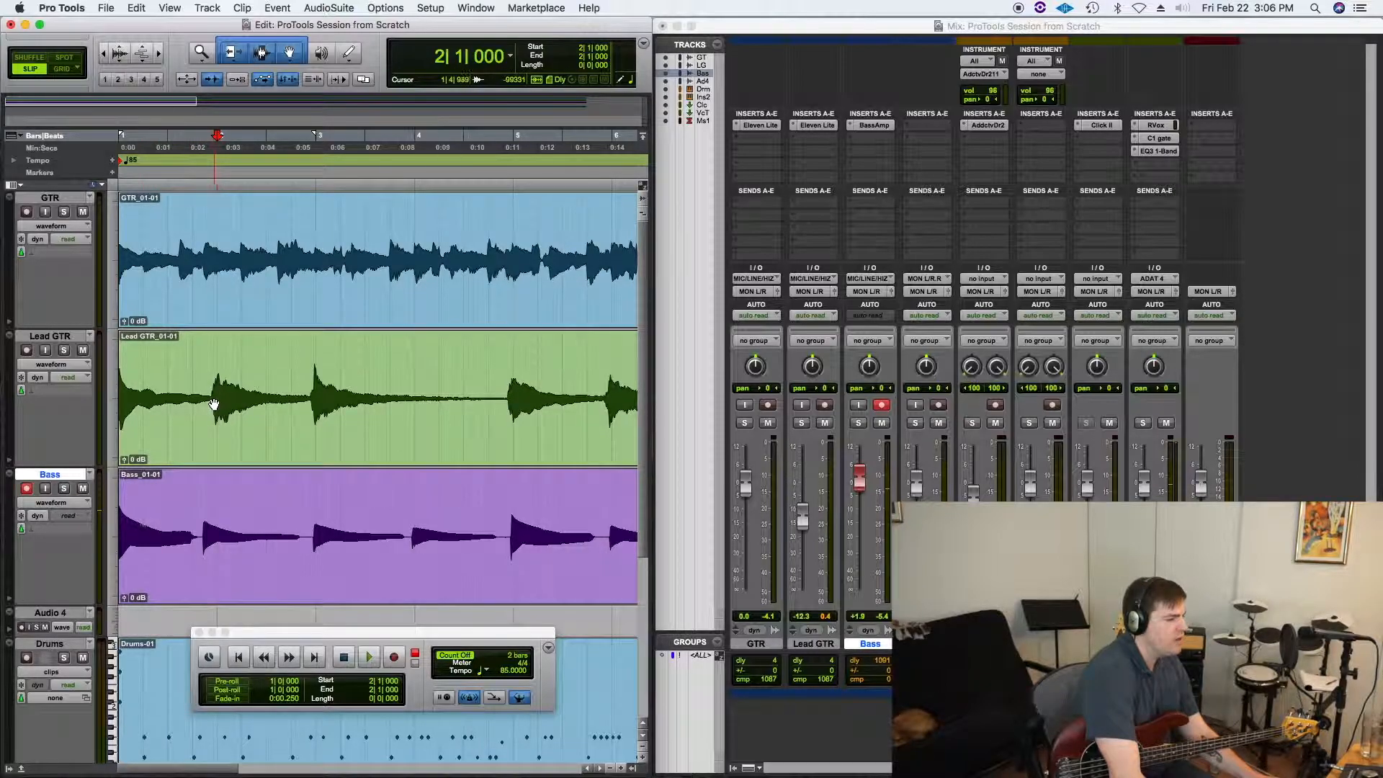
pyautogui.click(190, 396)
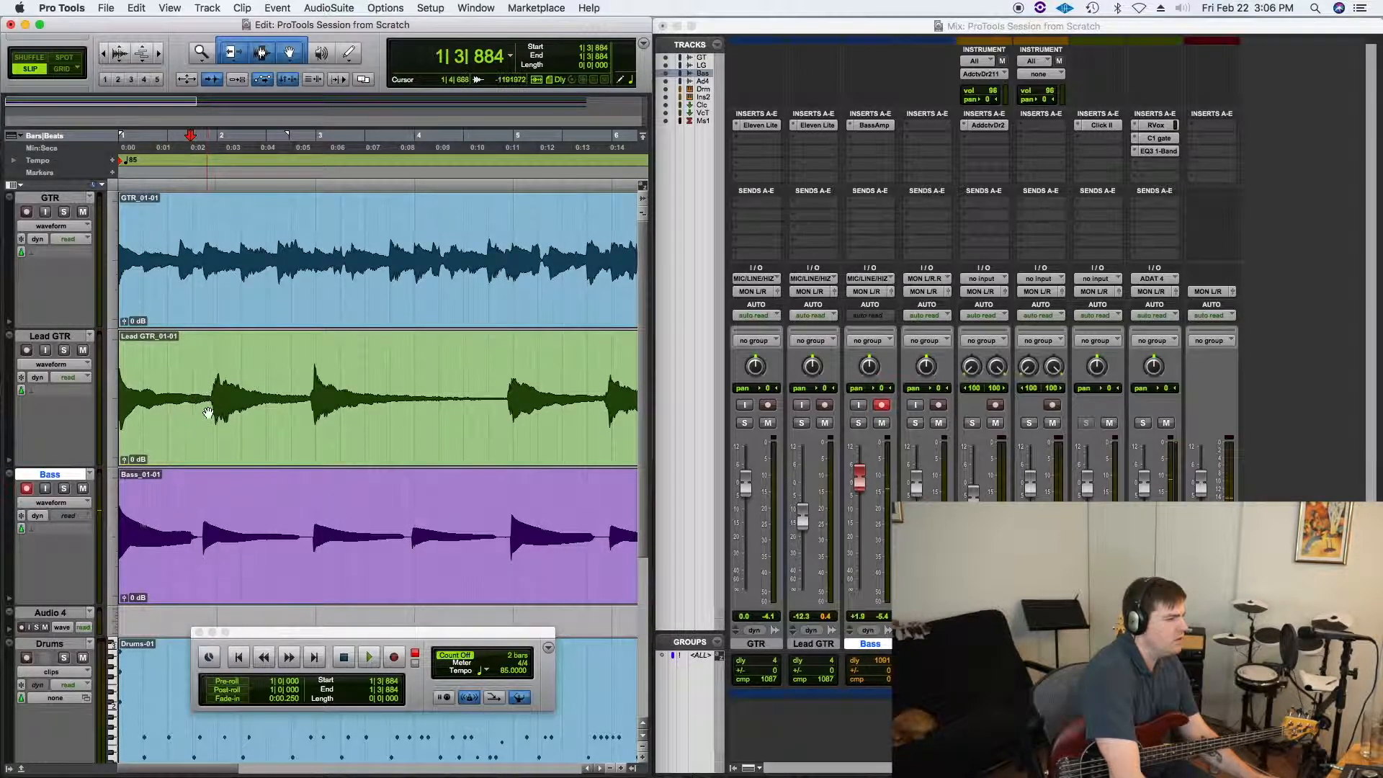
pyautogui.click(213, 81)
pyautogui.click(166, 381)
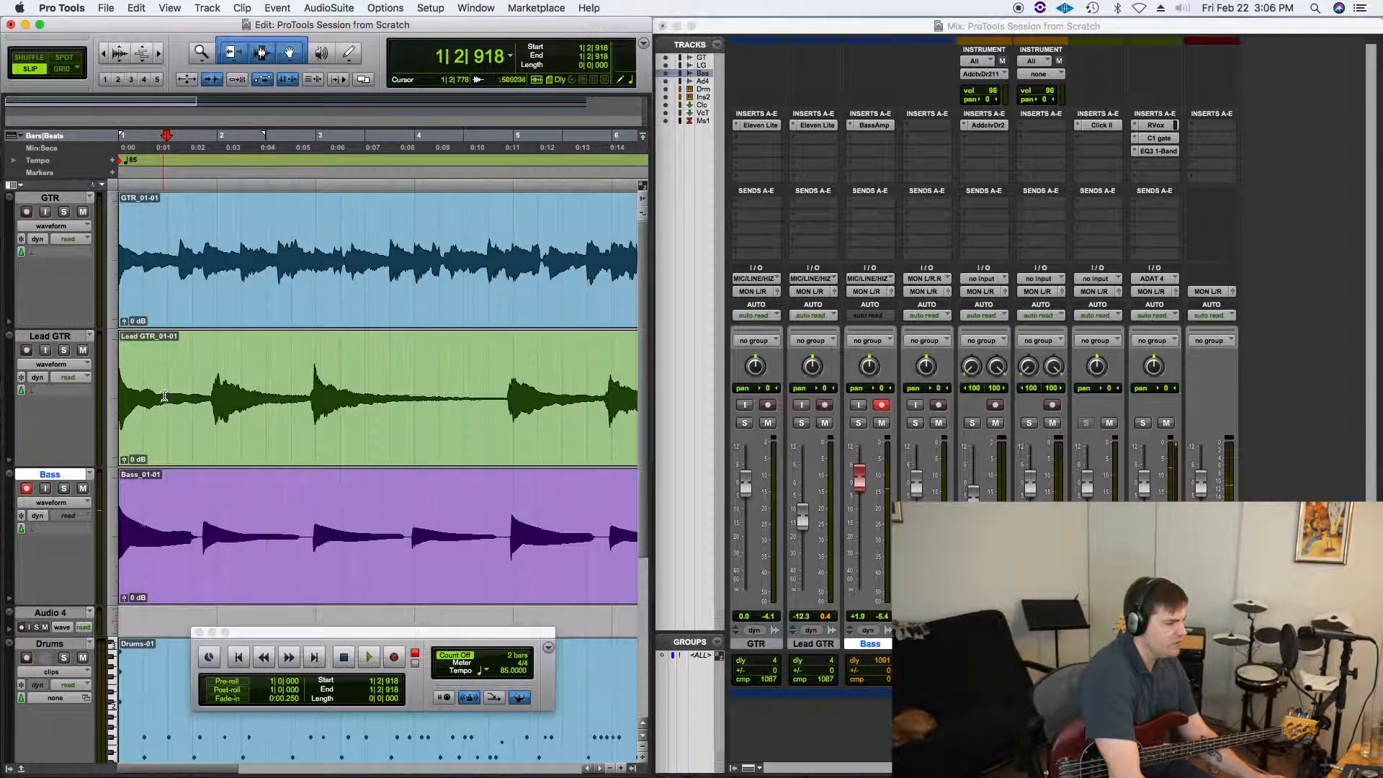
pyautogui.click(214, 433)
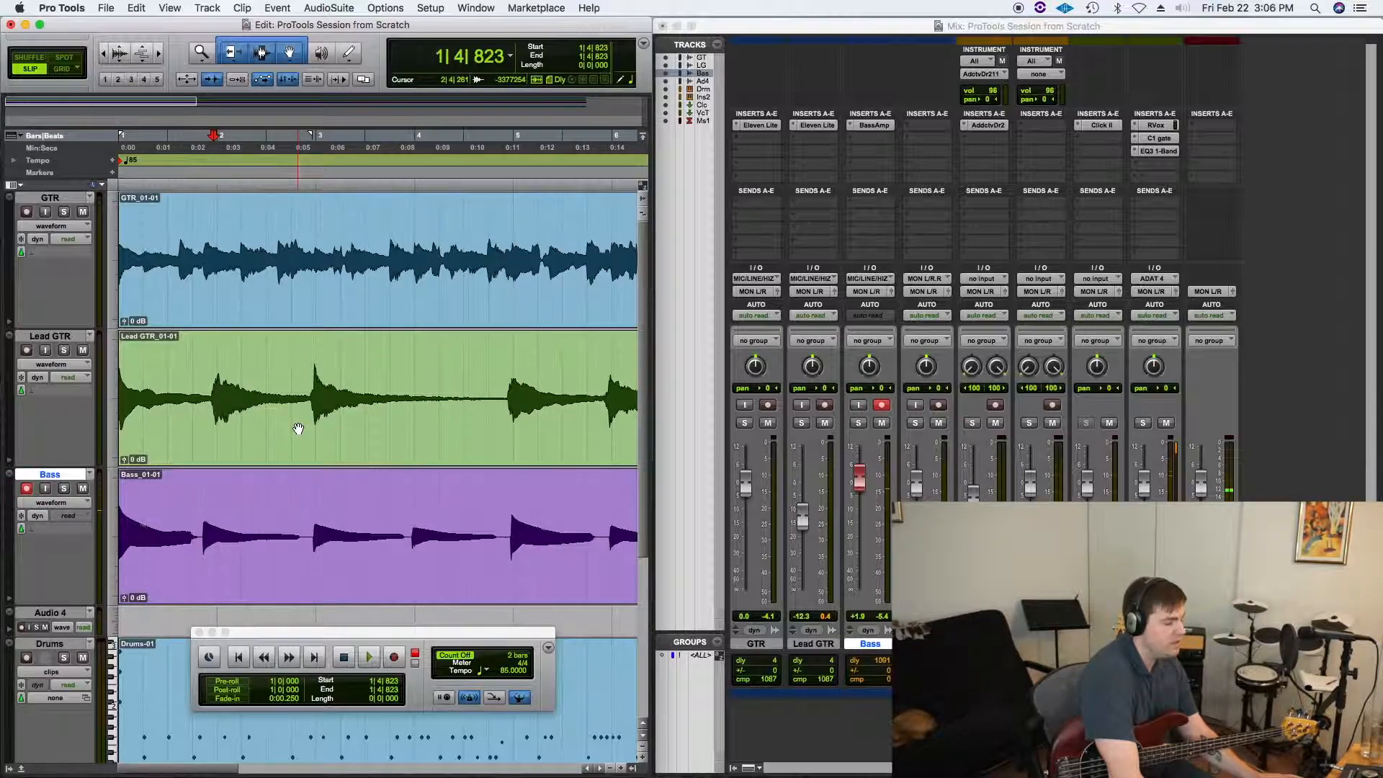
pyautogui.hotkey('shift', 'Tab')
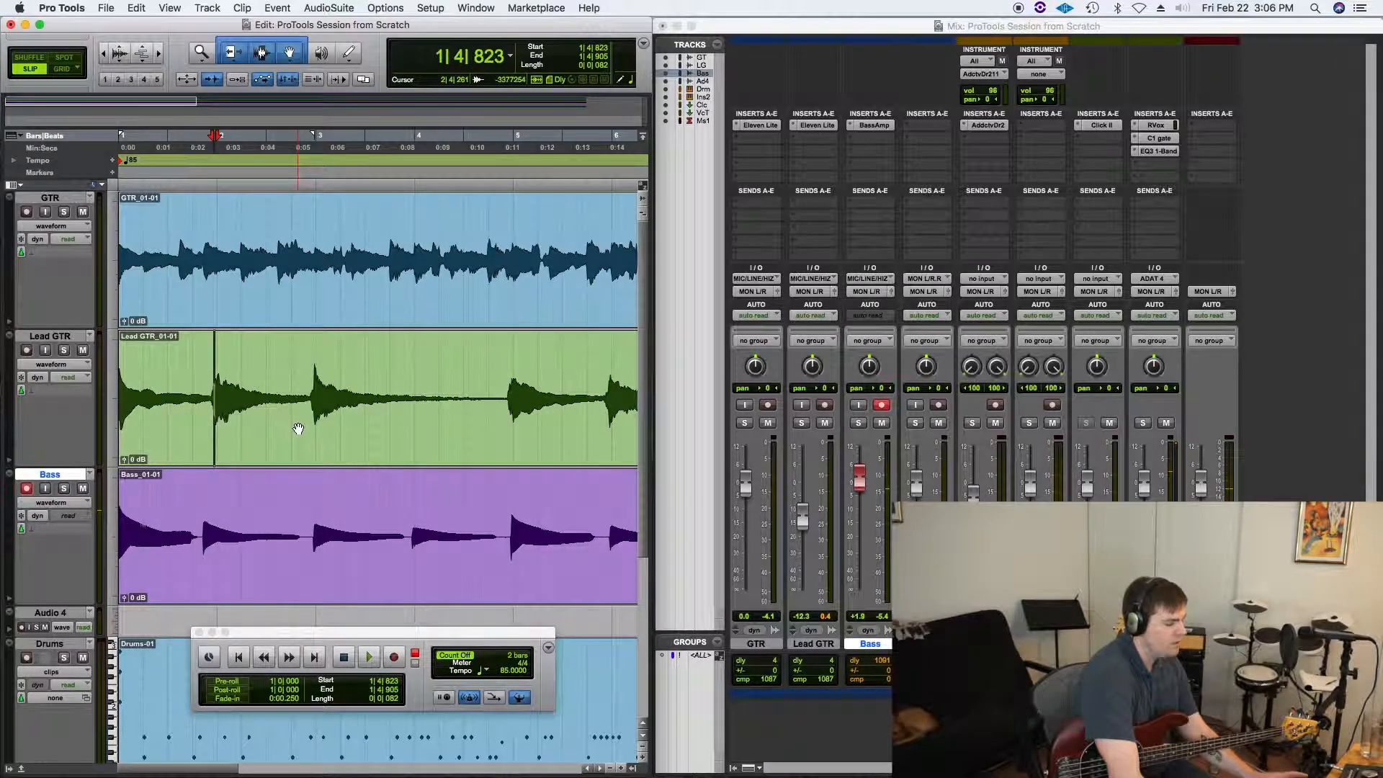
pyautogui.hotkey('shift', 'Tab')
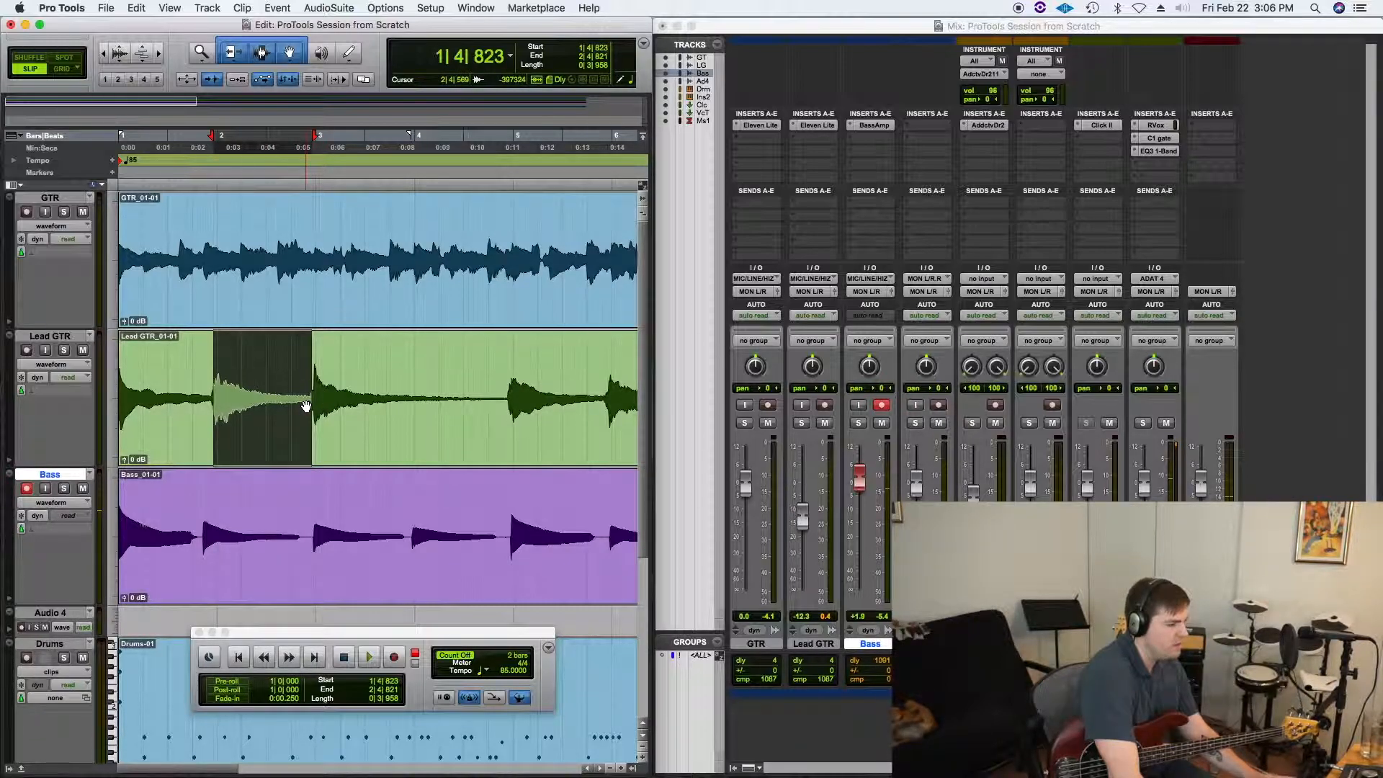
pyautogui.press('super+e')
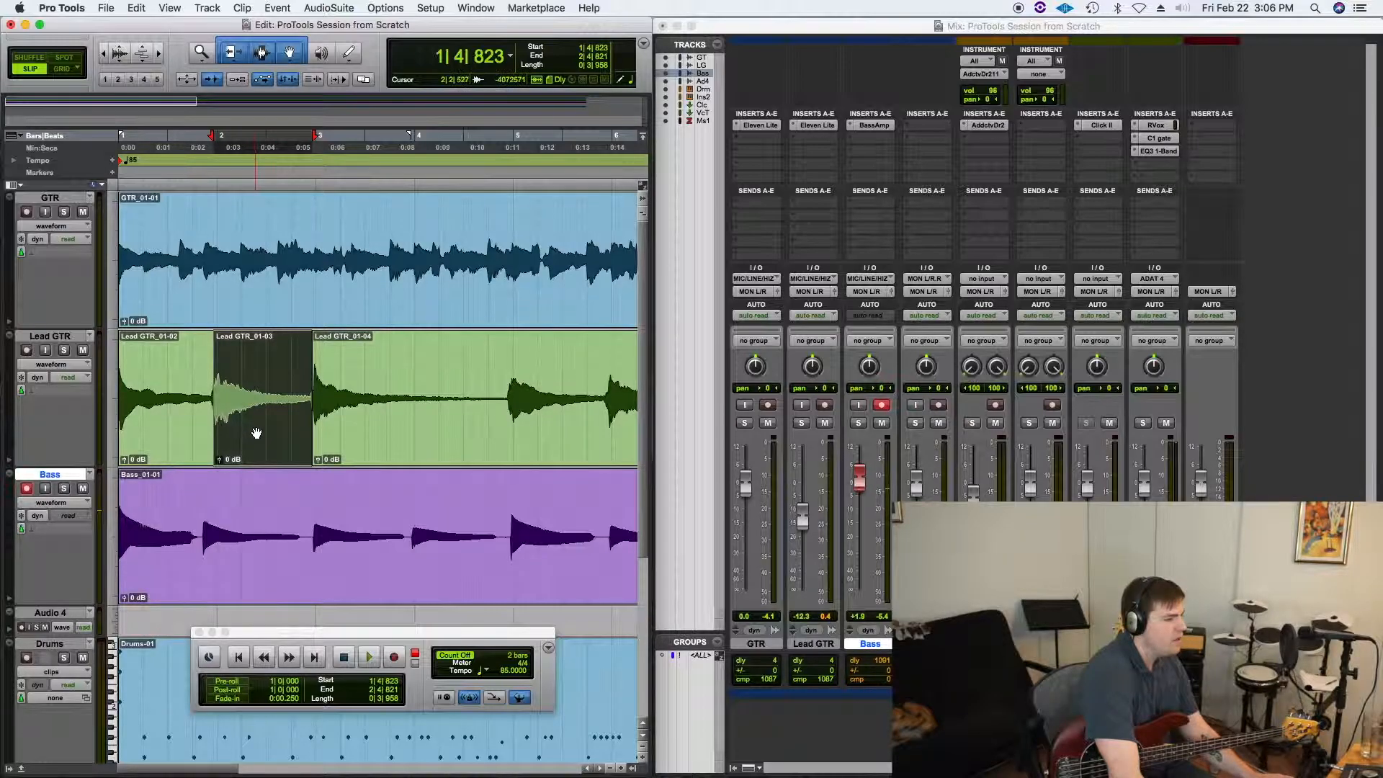
# In Slip mode, move the separated Lead GTR note earlier so that it starts at 1|3|466
pyautogui.click(62, 69)
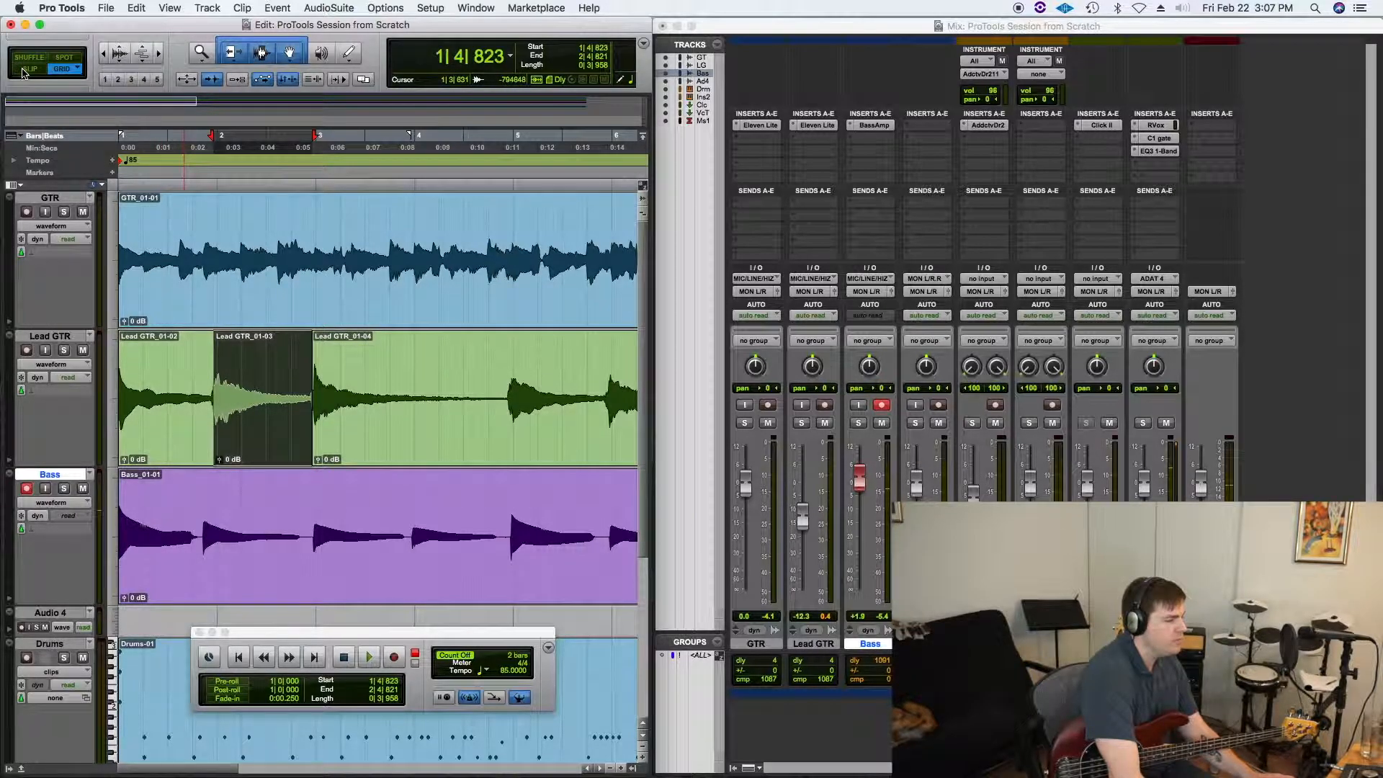
pyautogui.click(152, 260)
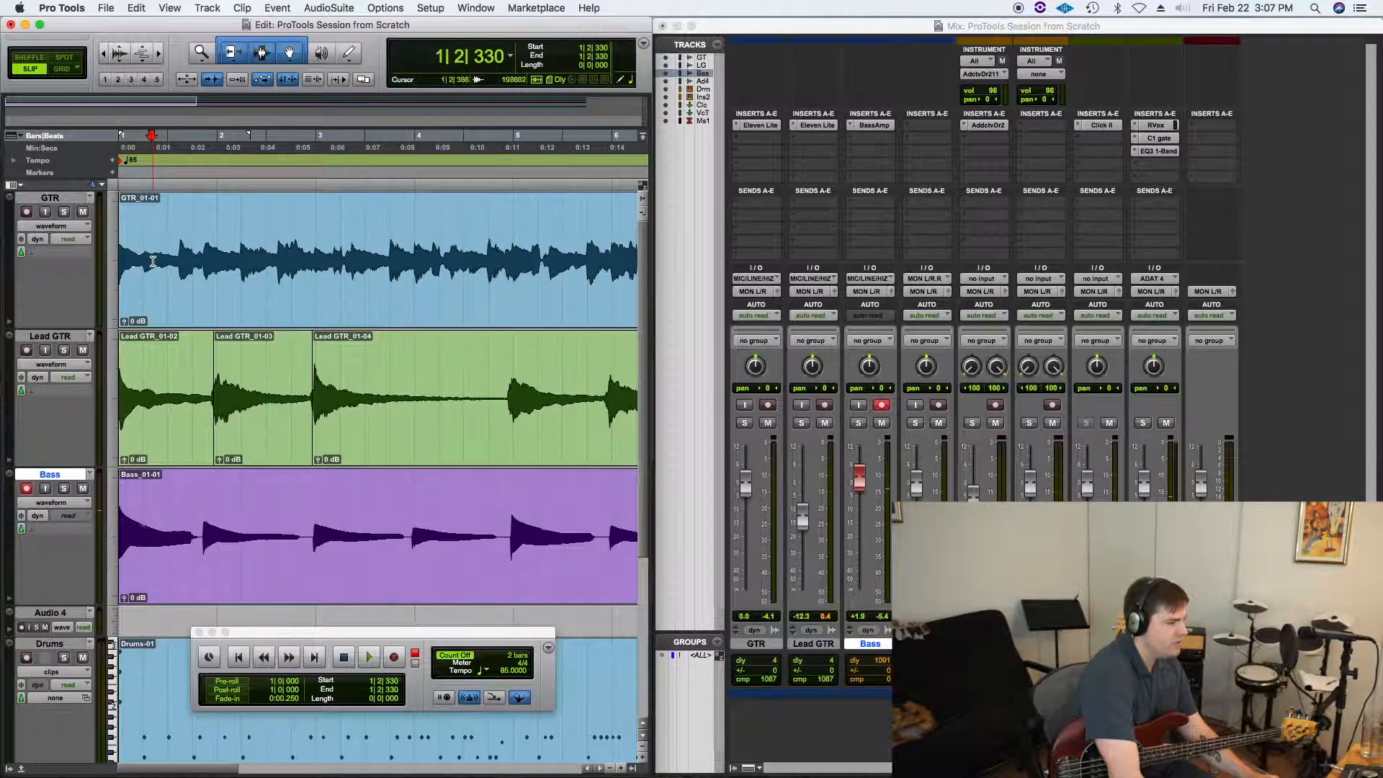
pyautogui.press('space')
pyautogui.press('space')
pyautogui.moveTo(264, 432); pyautogui.dragTo(227, 418)
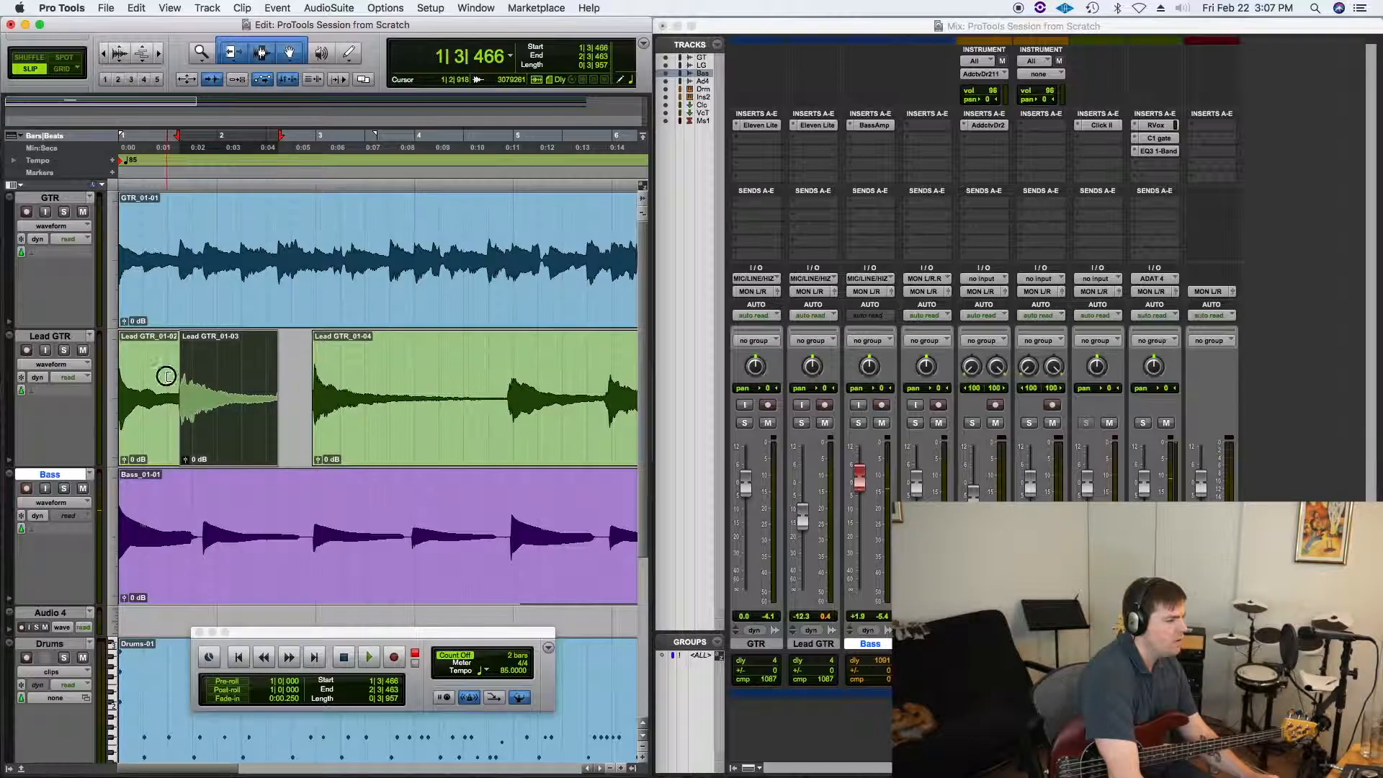
# Play the moved Lead GTR note from 1|2|918, and place the edit cursor in the gap at 2|3|856
pyautogui.click(166, 378)
pyautogui.press('space')
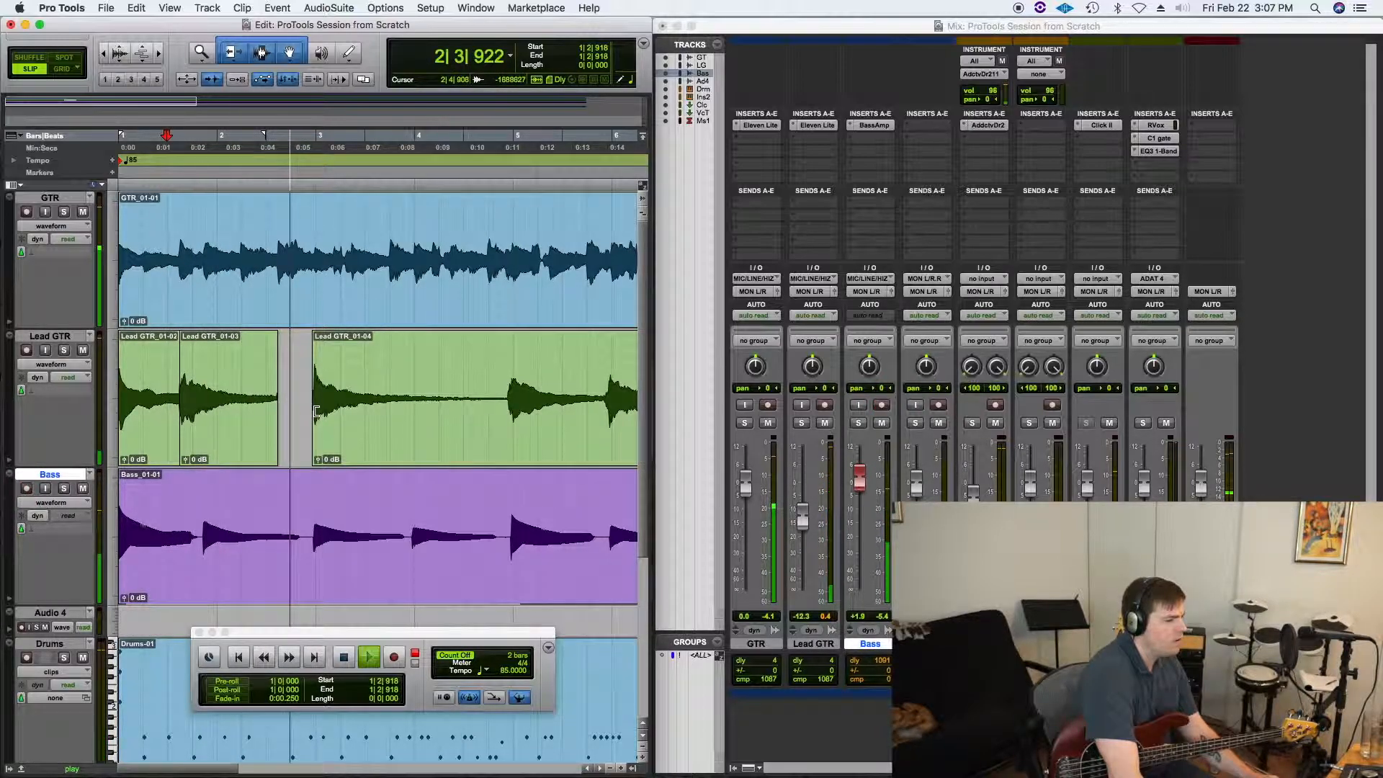
pyautogui.moveTo(278, 396); pyautogui.dragTo(307, 397)
pyautogui.press('space')
pyautogui.click(289, 398)
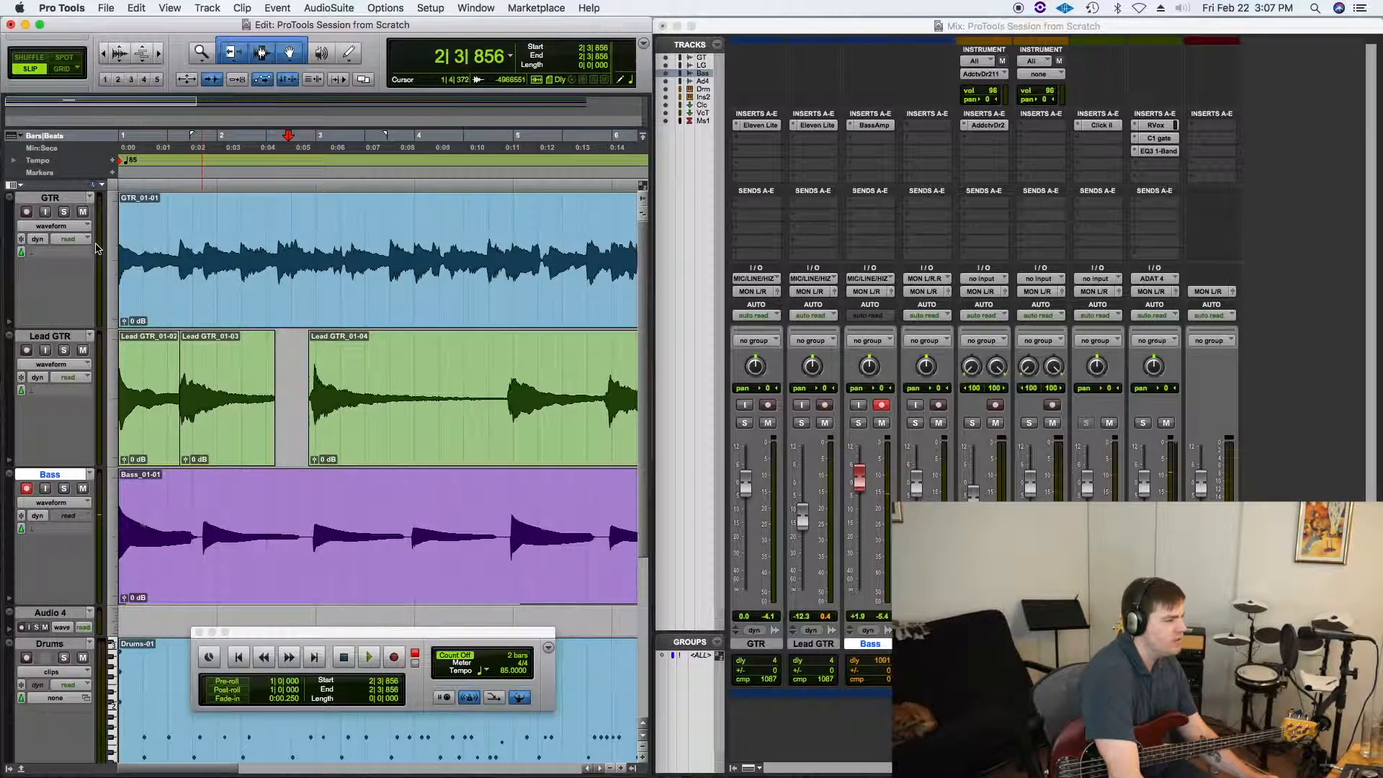
# Solo the GTR and Lead GTR tracks and play the opening from the session start
pyautogui.click(64, 211)
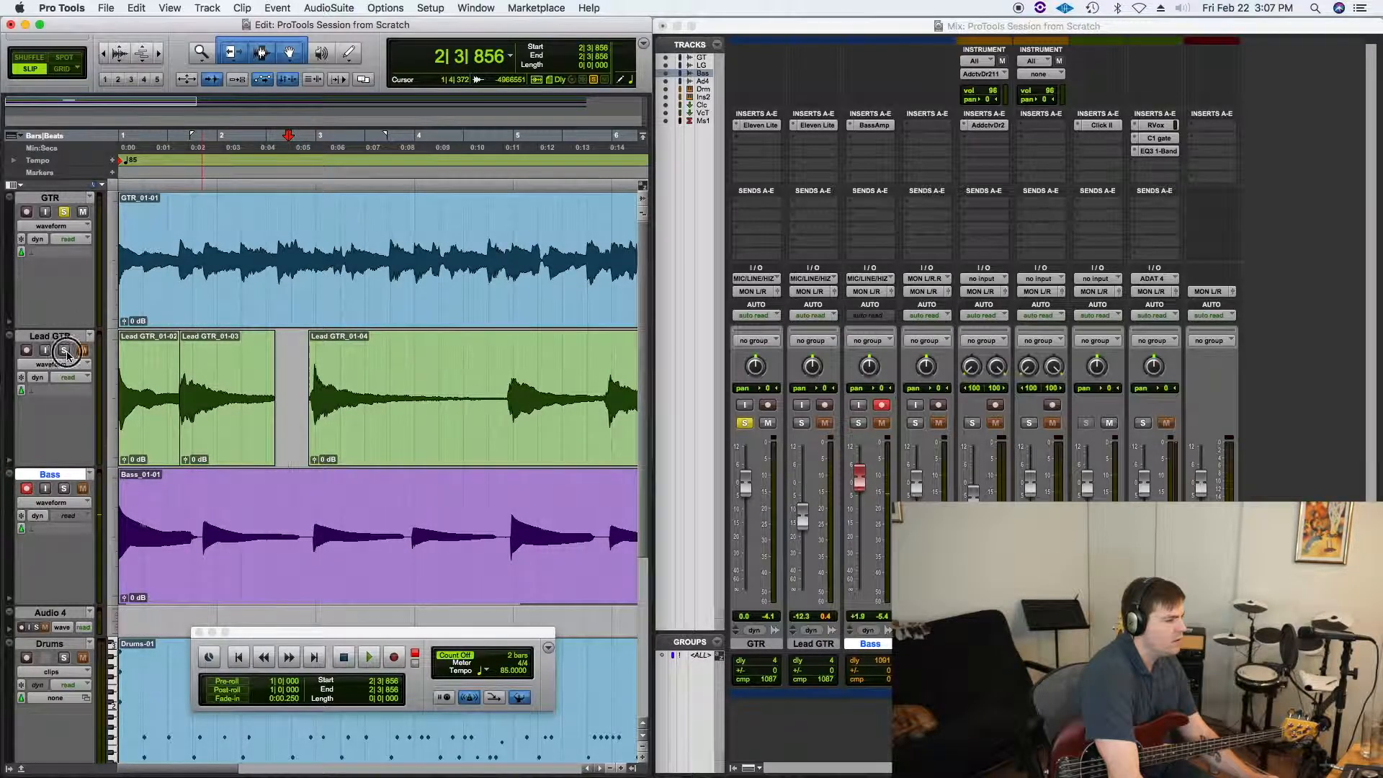
pyautogui.keyDown('super'); pyautogui.click(1145, 425); pyautogui.keyUp('super')
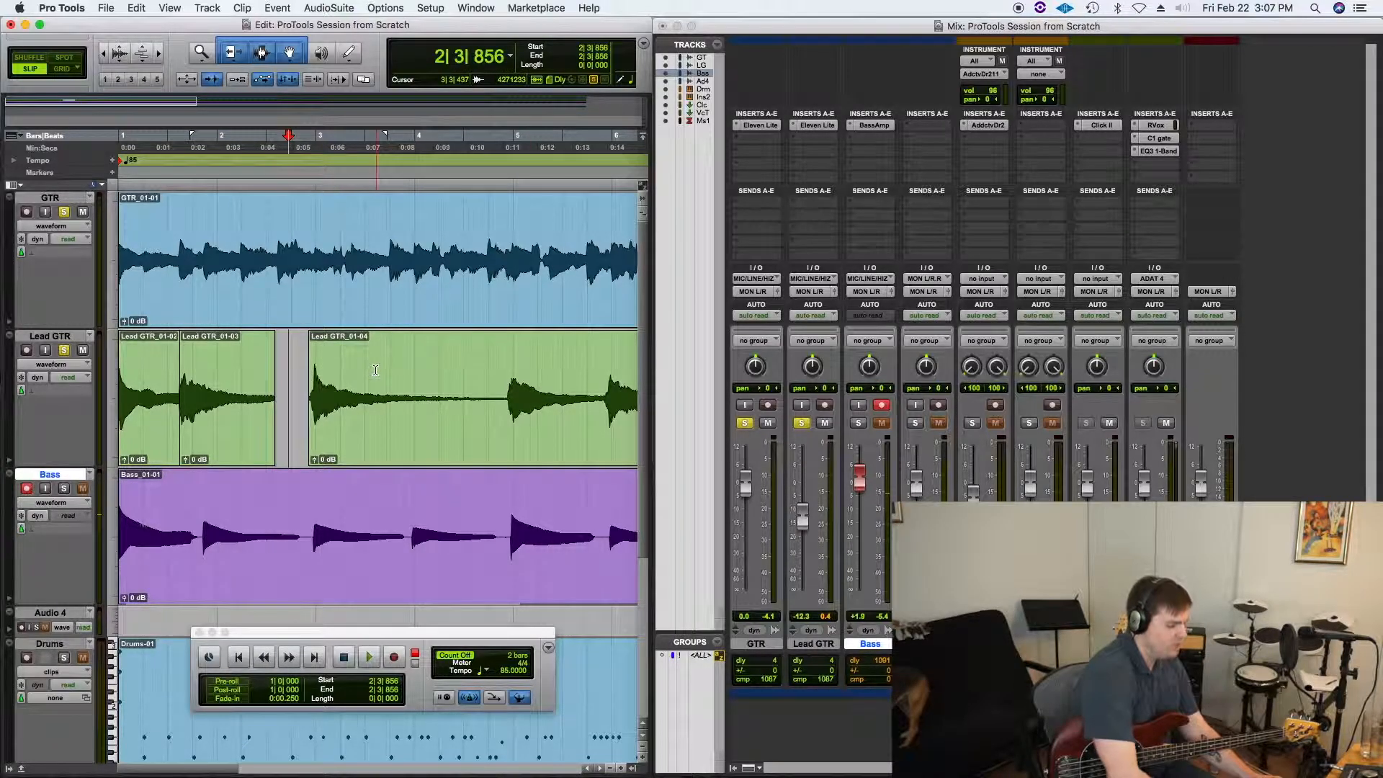
pyautogui.press('Return')
pyautogui.press('space')
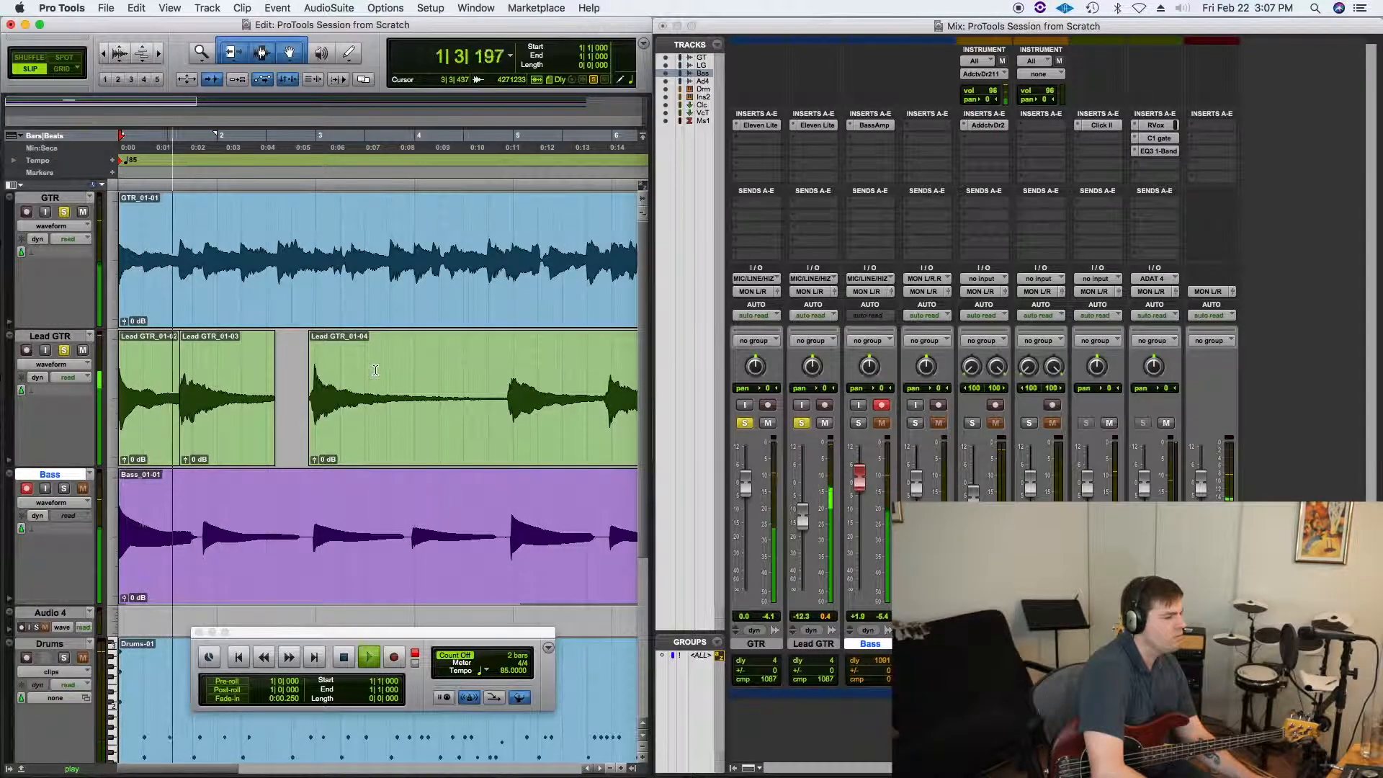
pyautogui.press('space')
# Move the second Lead GTR note later to match the second bass note, extend the preceding clip to meet it, and play from 1|3|743
pyautogui.moveTo(206, 455); pyautogui.dragTo(226, 455)
pyautogui.click(192, 258)
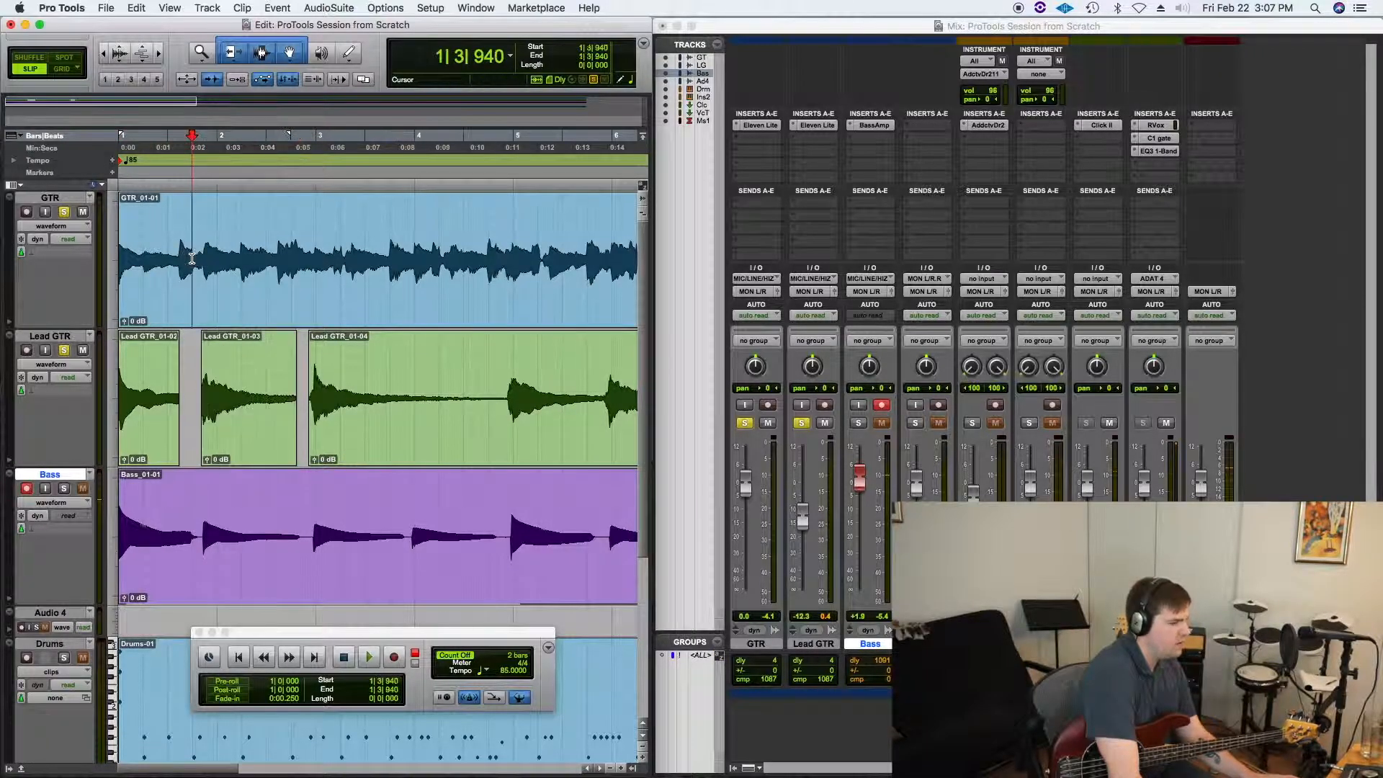
pyautogui.click(199, 274)
pyautogui.moveTo(231, 414)
pyautogui.mouseDown()
pyautogui.moveTo(180, 396)
pyautogui.moveTo(202, 391)
pyautogui.mouseUp()
pyautogui.click(191, 392)
pyautogui.press('space')
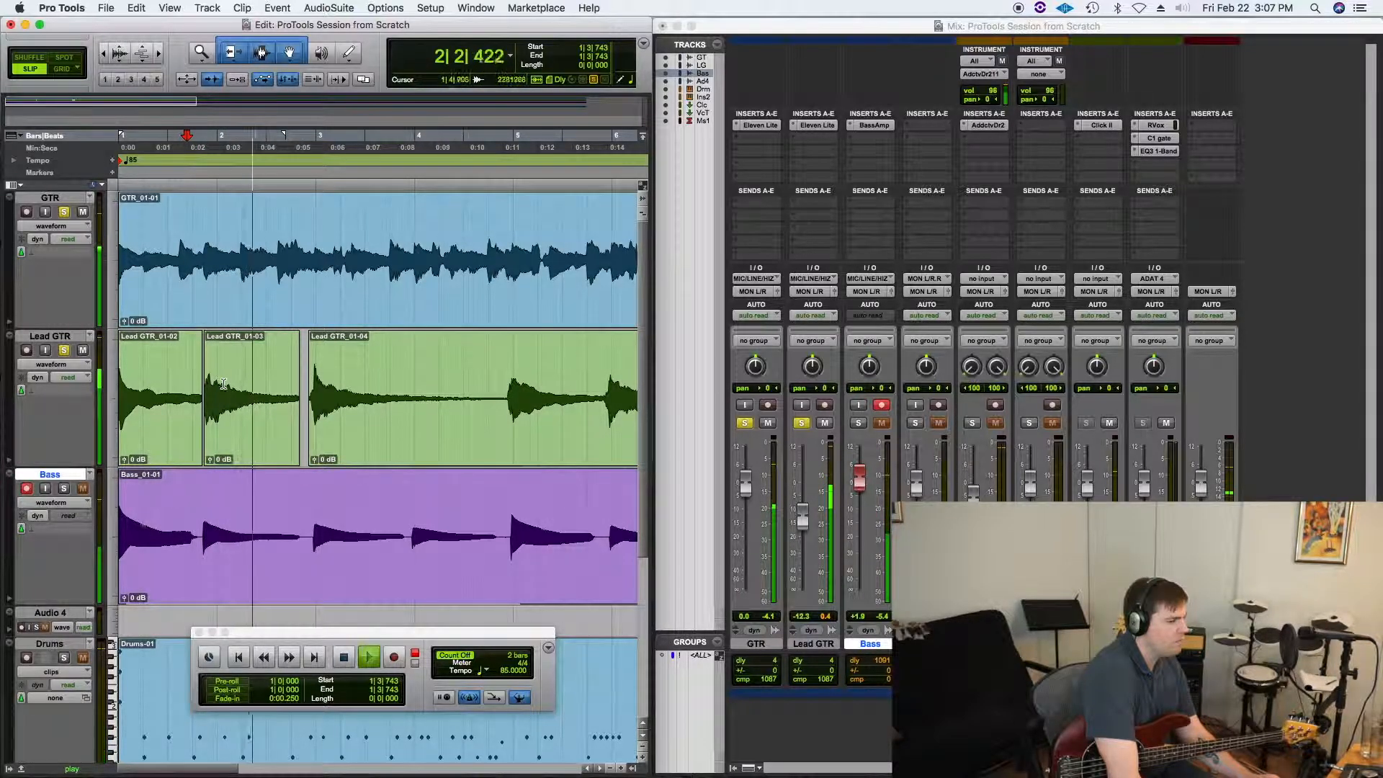
pyautogui.press('space')
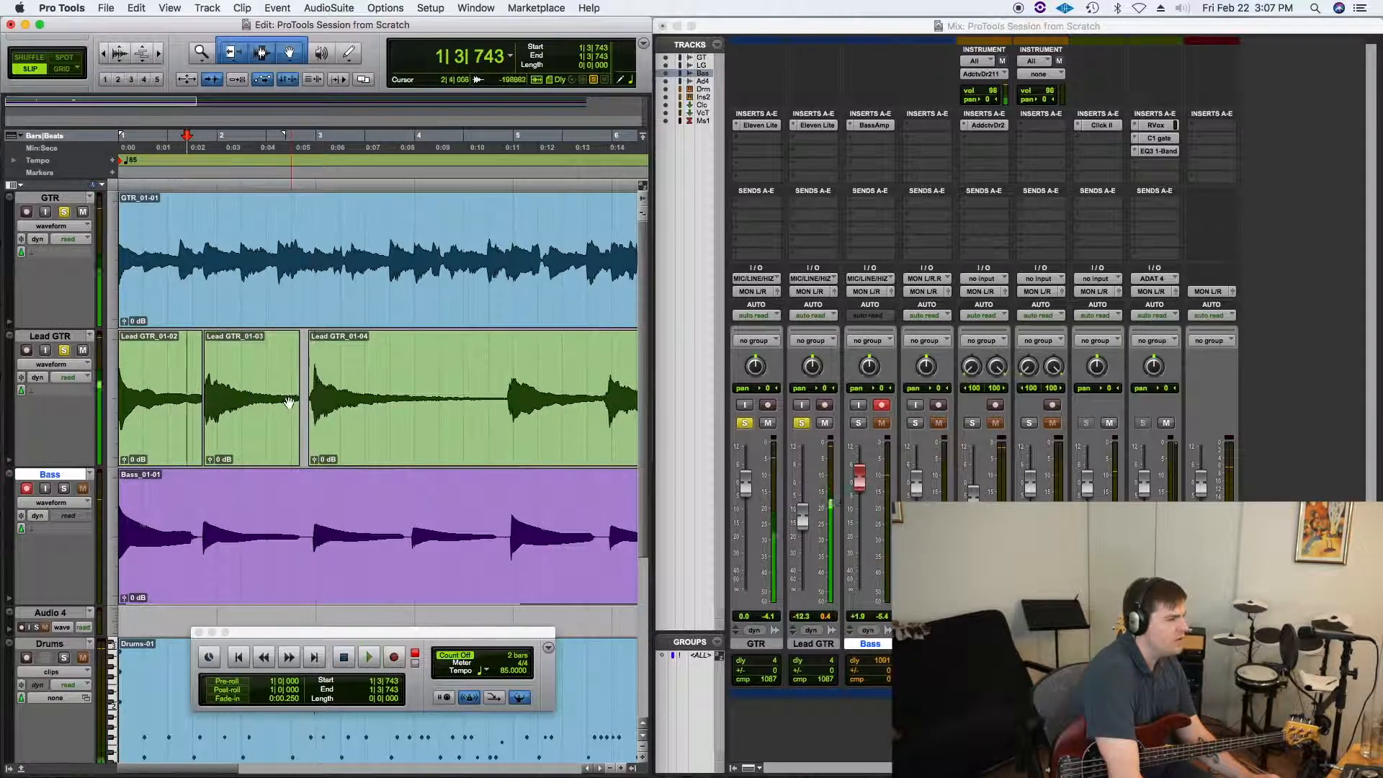
# Trim the start of the second Lead GTR note's clip back to 1|4|358 to close the gap before it
pyautogui.click(201, 52)
pyautogui.moveTo(143, 401); pyautogui.dragTo(346, 405)
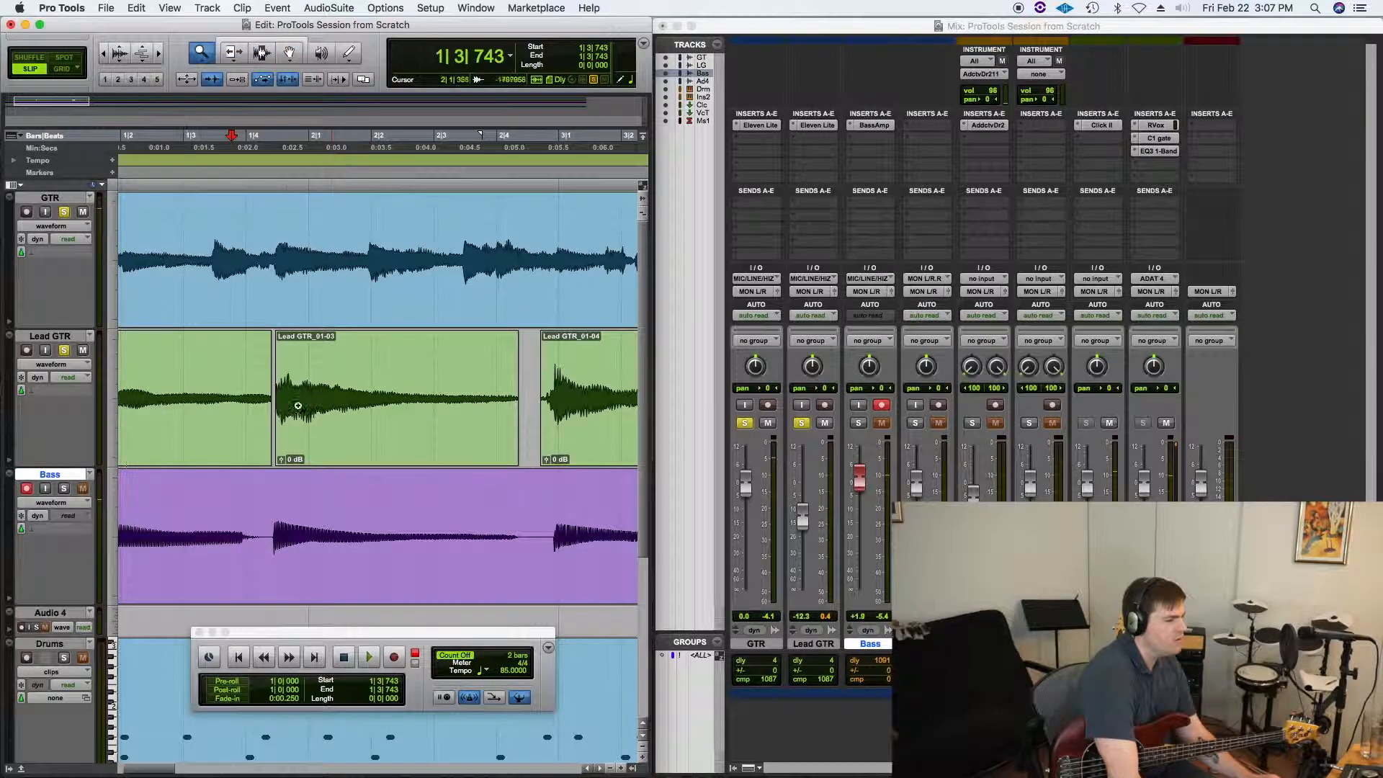
pyautogui.moveTo(219, 382); pyautogui.dragTo(417, 408)
pyautogui.click(230, 44)
pyautogui.hotkey('shift', 'r')
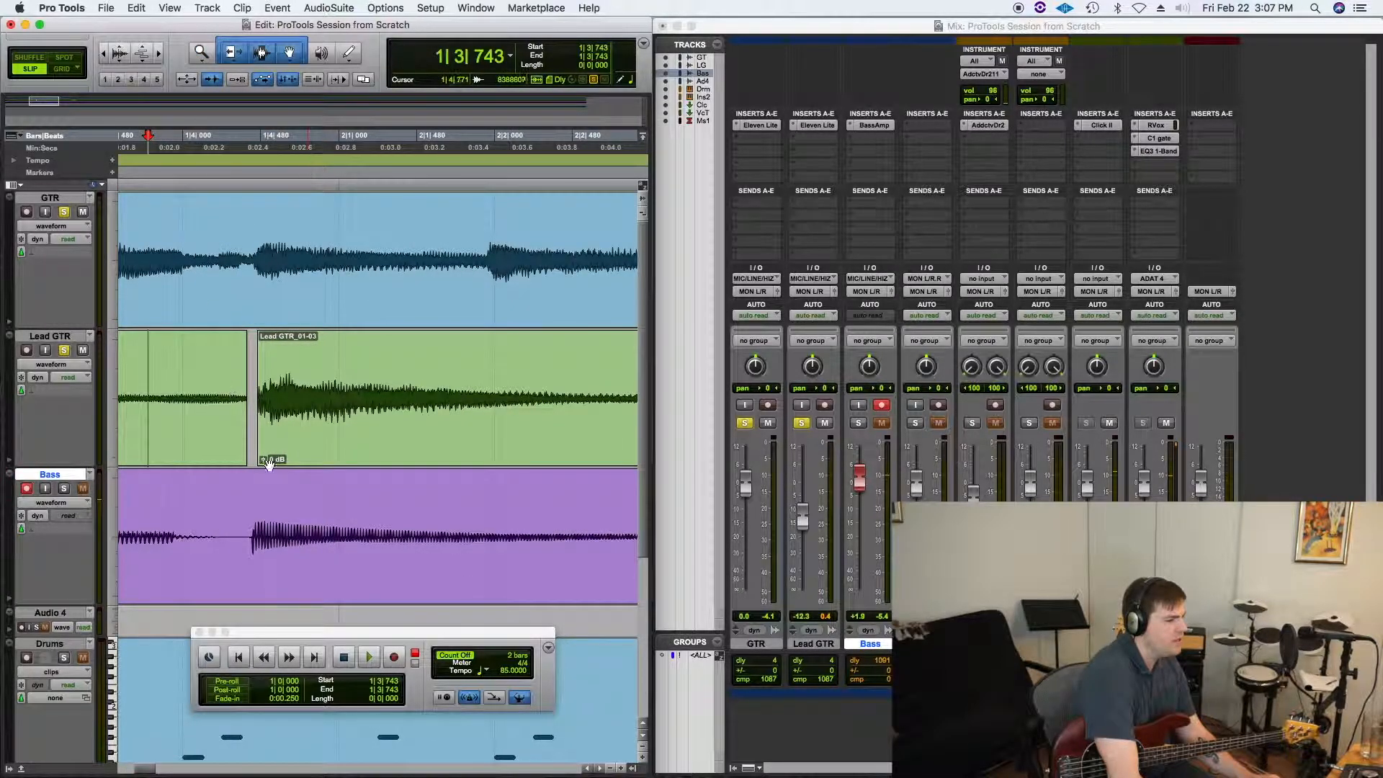
pyautogui.moveTo(254, 397)
pyautogui.mouseDown()
pyautogui.moveTo(195, 397)
pyautogui.moveTo(241, 397)
pyautogui.mouseUp()
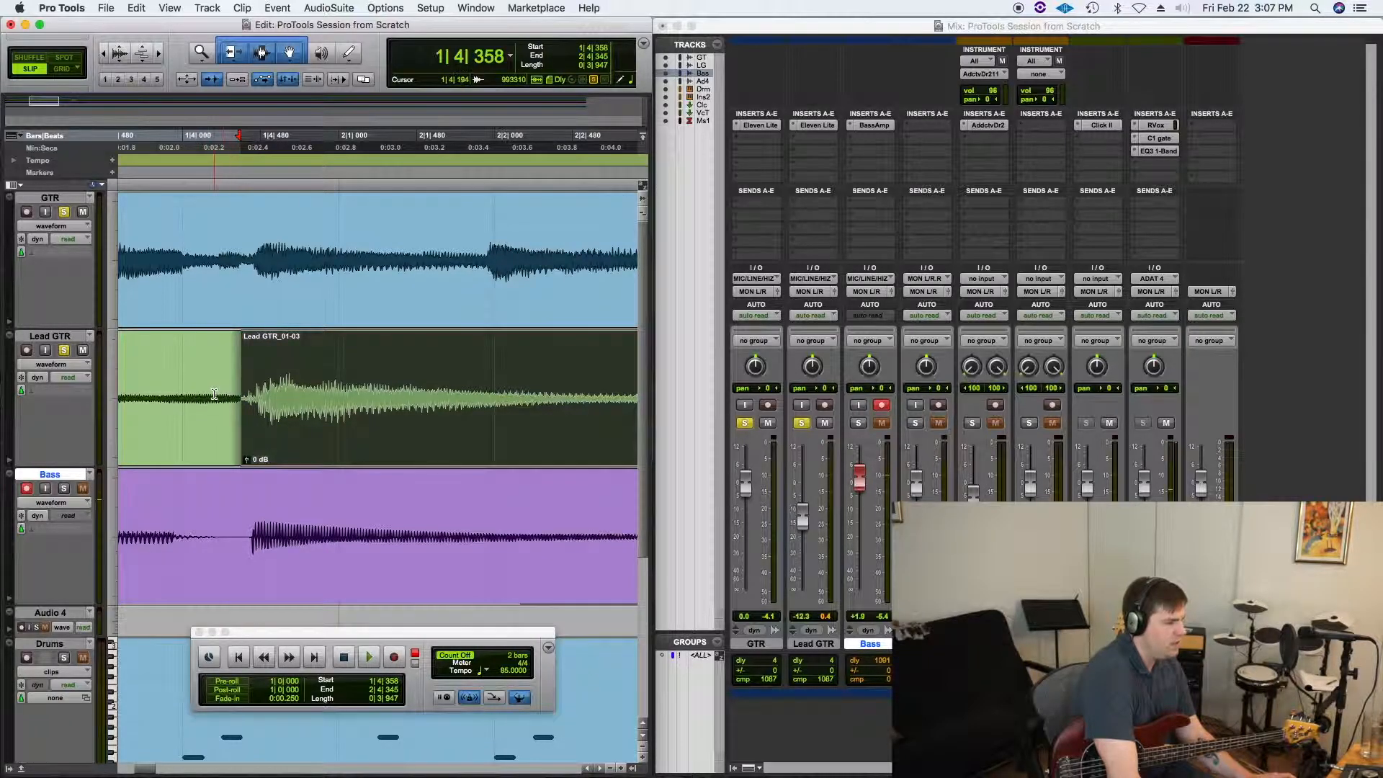
# Trim the start of the third Lead GTR clip back to 2|4|400 to close the gap after the second note
pyautogui.hscroll(10, 216, 394)
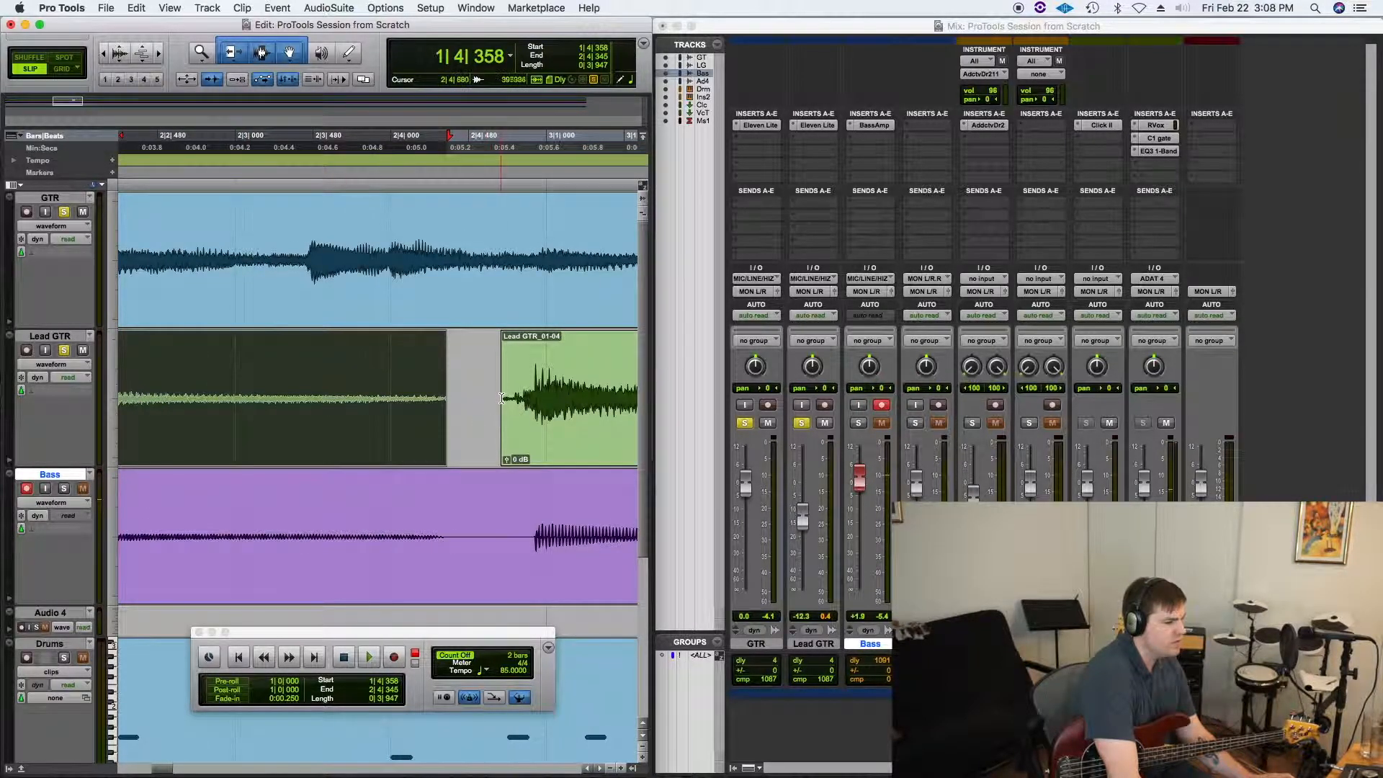
pyautogui.moveTo(508, 397); pyautogui.dragTo(455, 398)
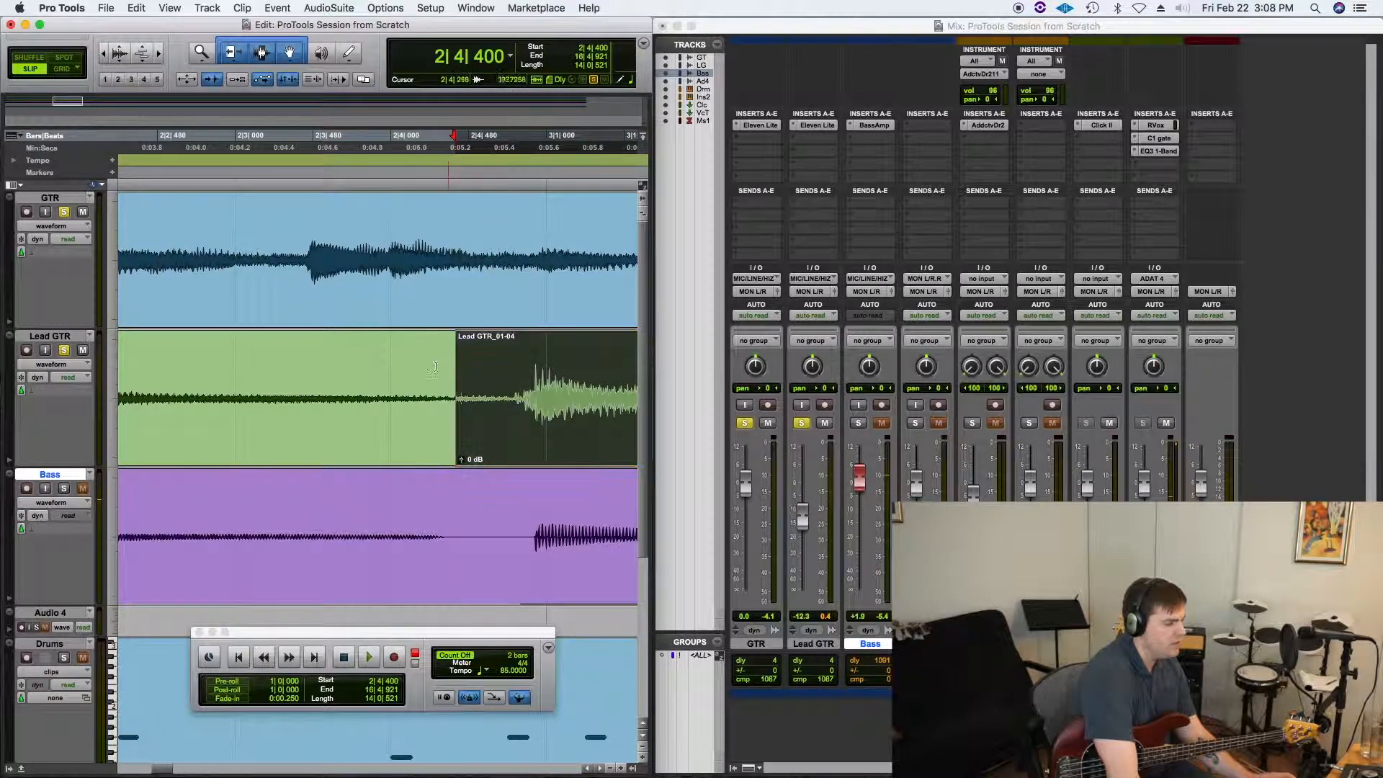
pyautogui.press('Return')
pyautogui.hotkey('shift', 'r')
# Play the soloed guitars from the session start into bar 9 with the whole timeline in view
pyautogui.click(433, 393)
pyautogui.press('Return')
pyautogui.press('space')
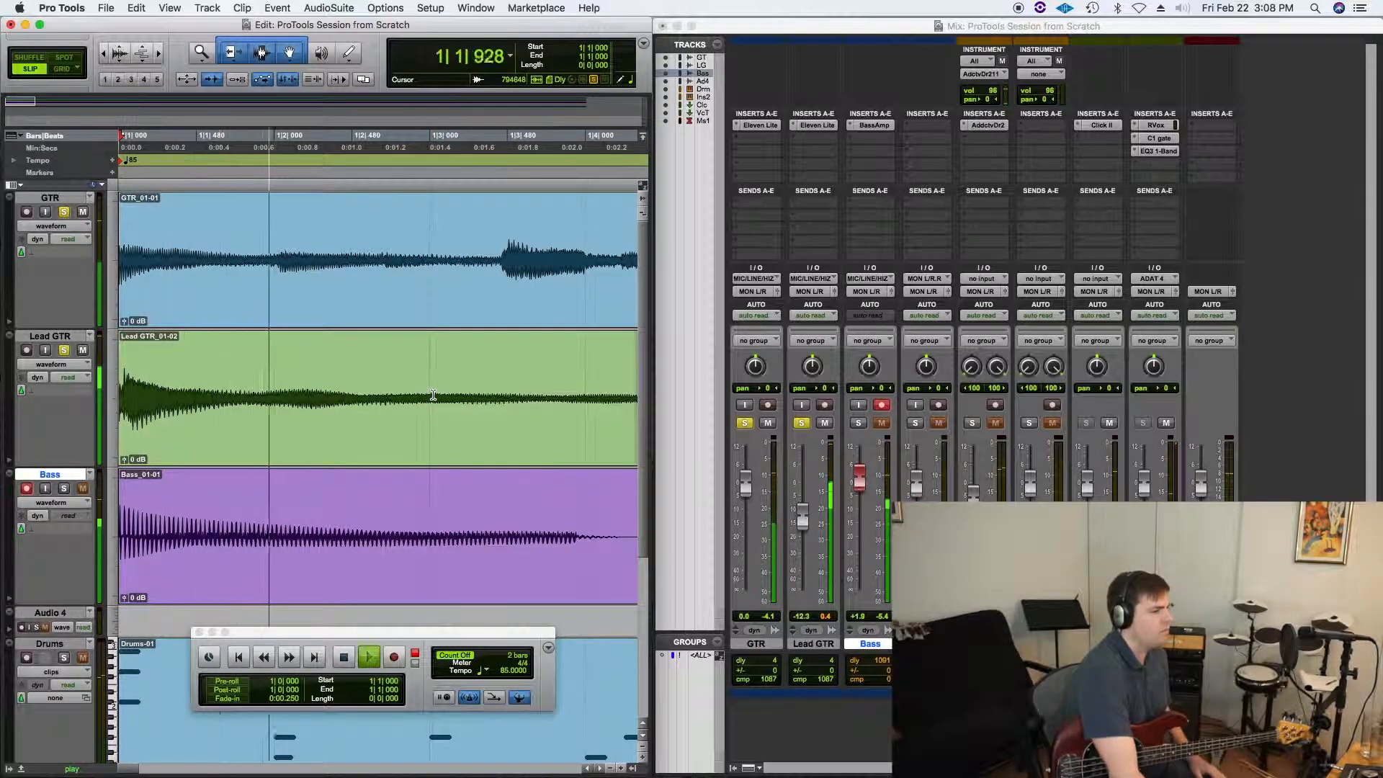
pyautogui.doubleClick(201, 53)
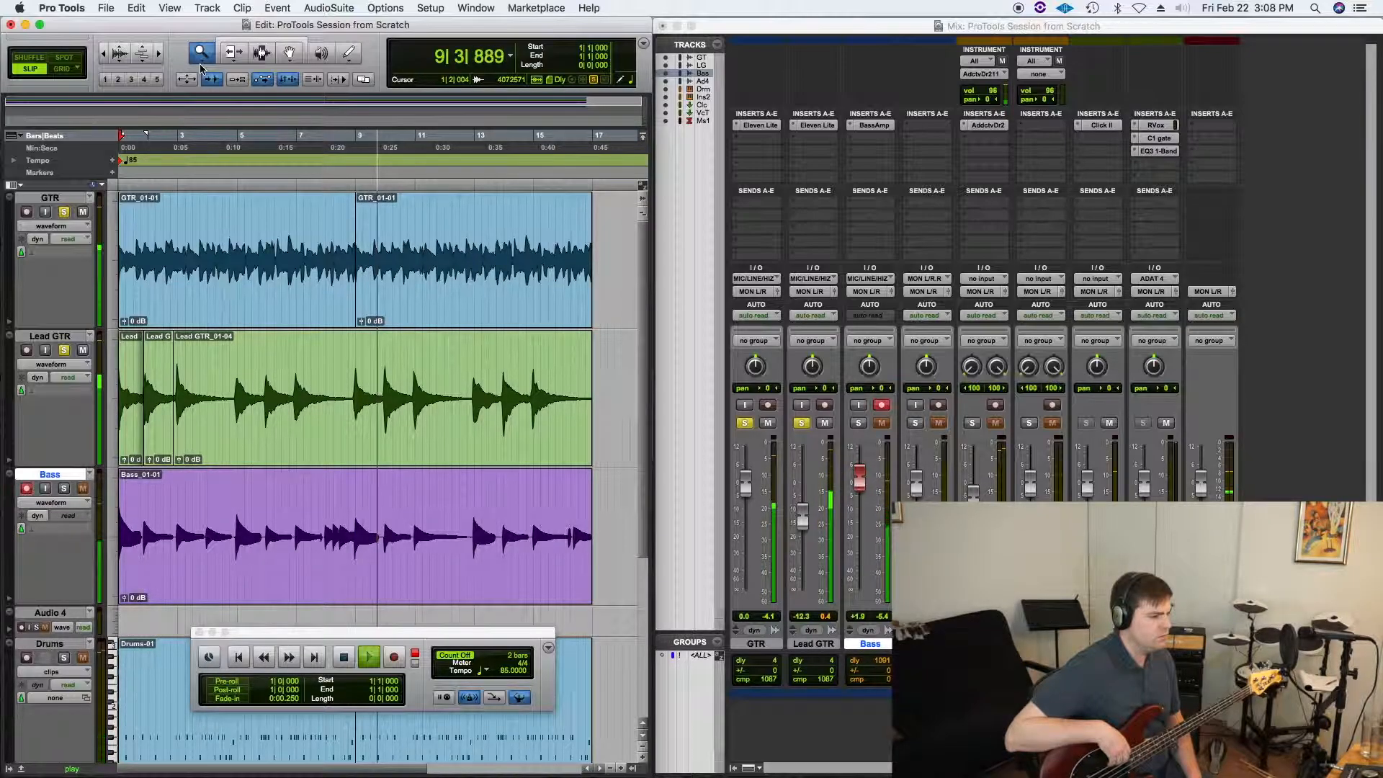
pyautogui.press('space')
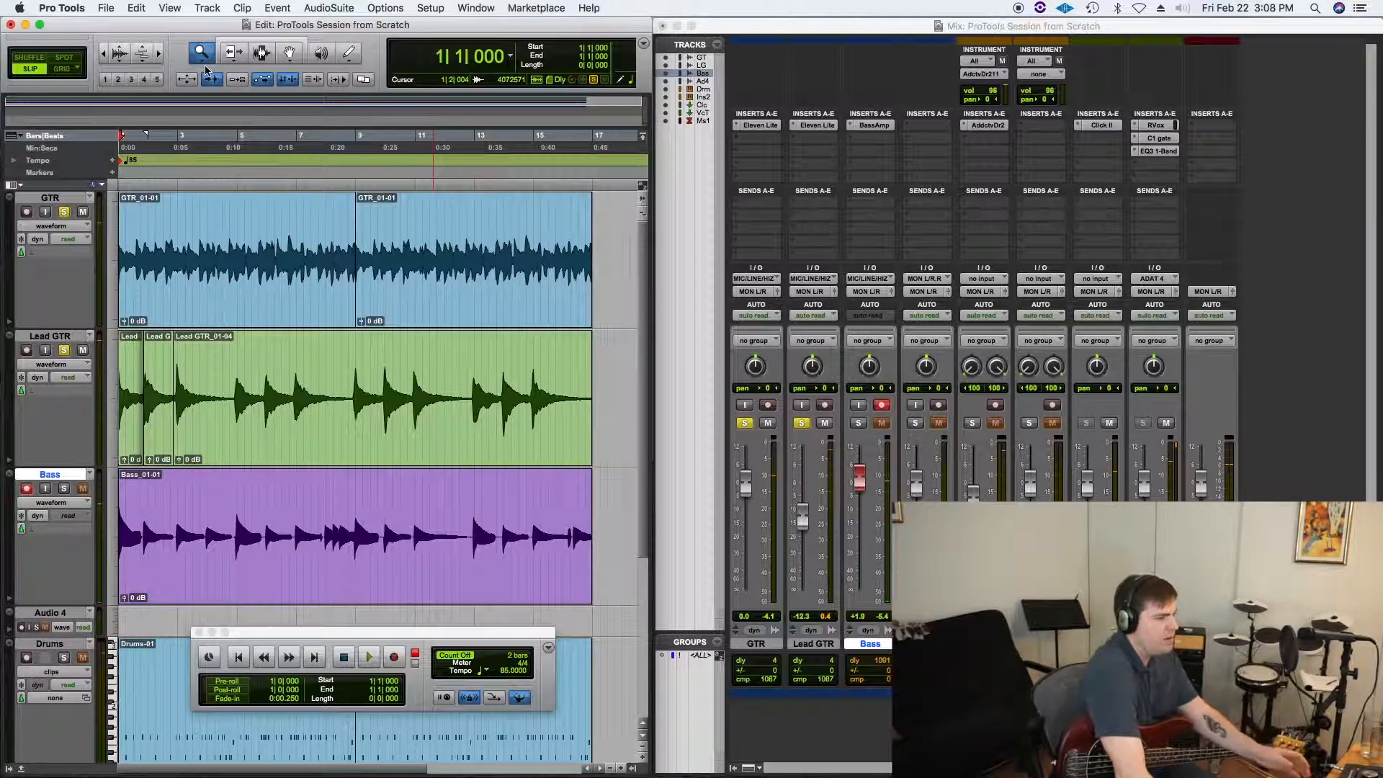
# Examine the Lead GTR notes around bars 9 to 11 closely and play briefly from about bar 9 beat 3
pyautogui.click(205, 54)
pyautogui.moveTo(358, 389); pyautogui.dragTo(476, 410)
pyautogui.moveTo(221, 386); pyautogui.dragTo(417, 394)
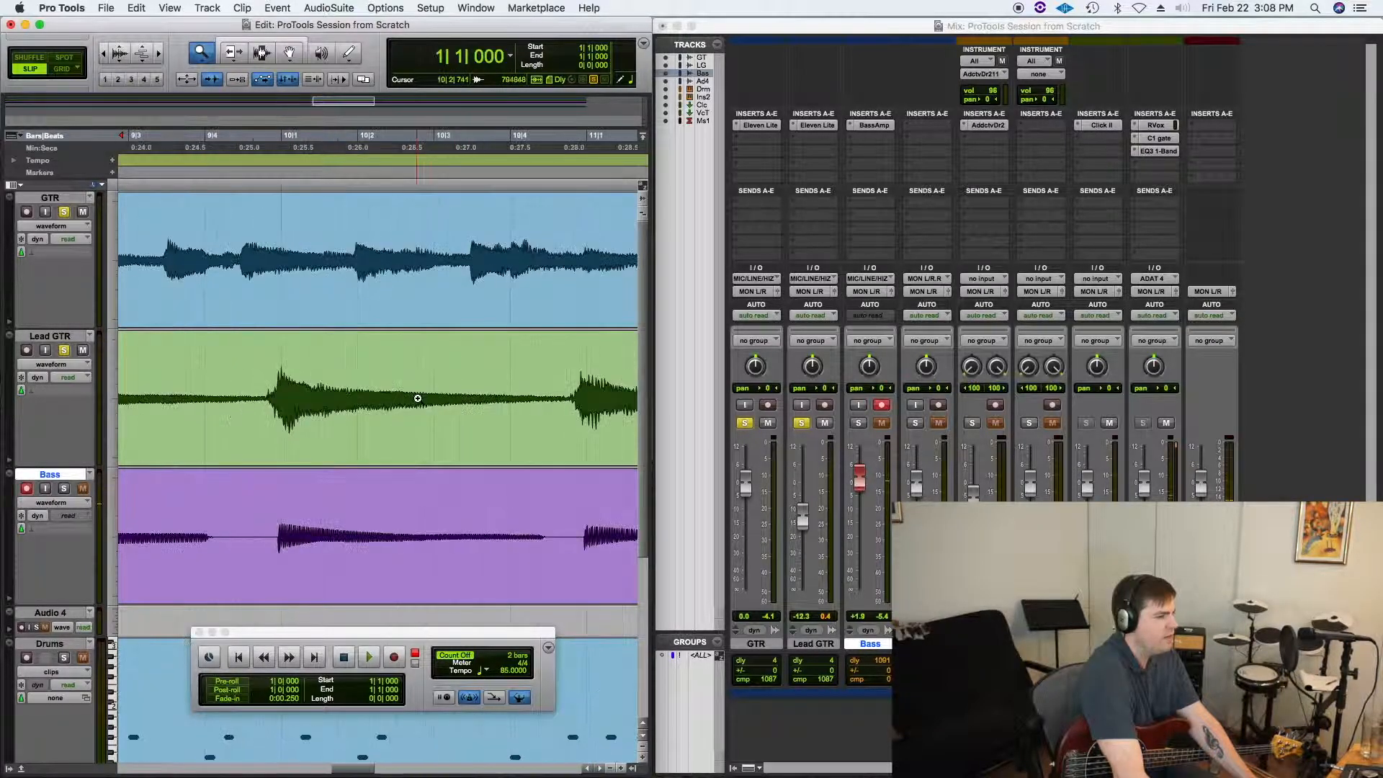
pyautogui.click(239, 46)
pyautogui.click(142, 347)
pyautogui.press('space')
pyautogui.press('space')
# Select the Lead GTR note from its transient at 9|4|788 to the next note's transient and separate it into its own clip
pyautogui.click(199, 382)
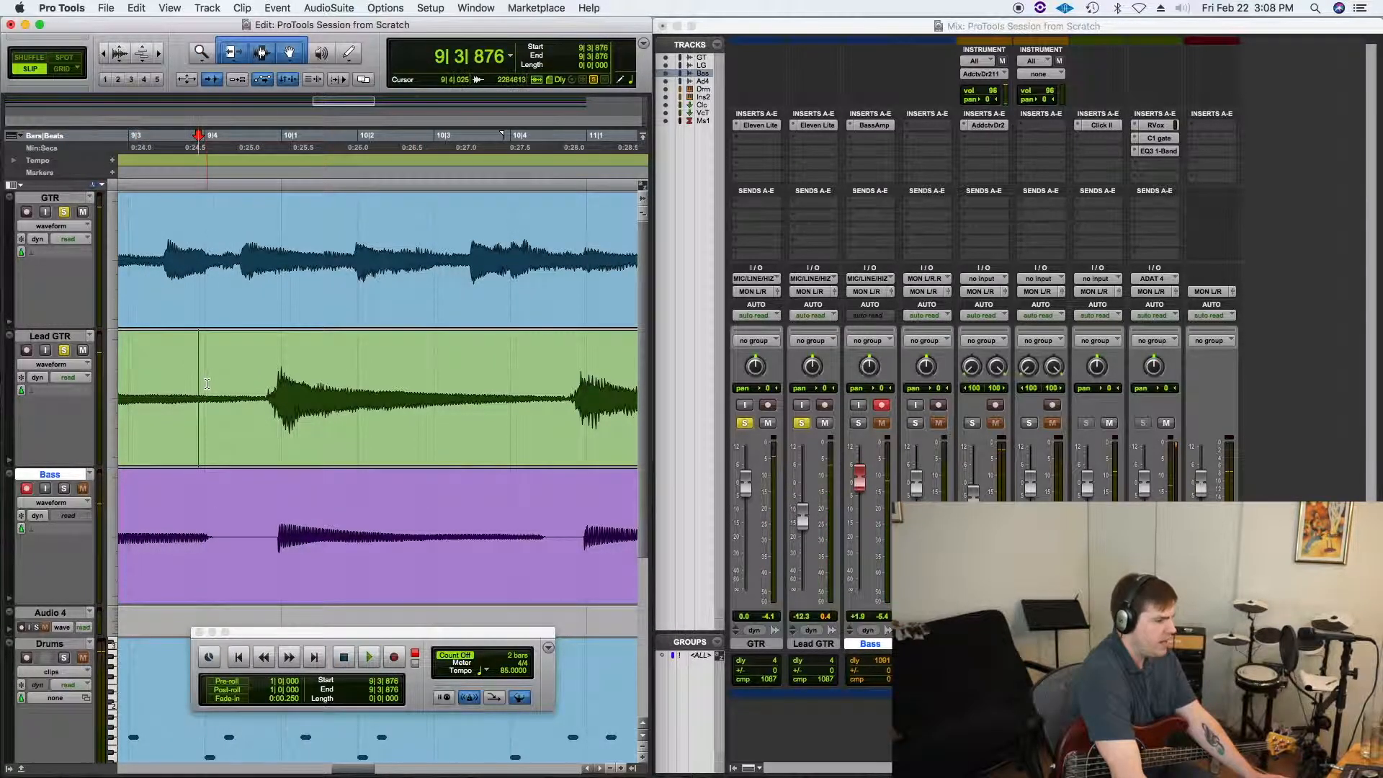
pyautogui.press('Tab')
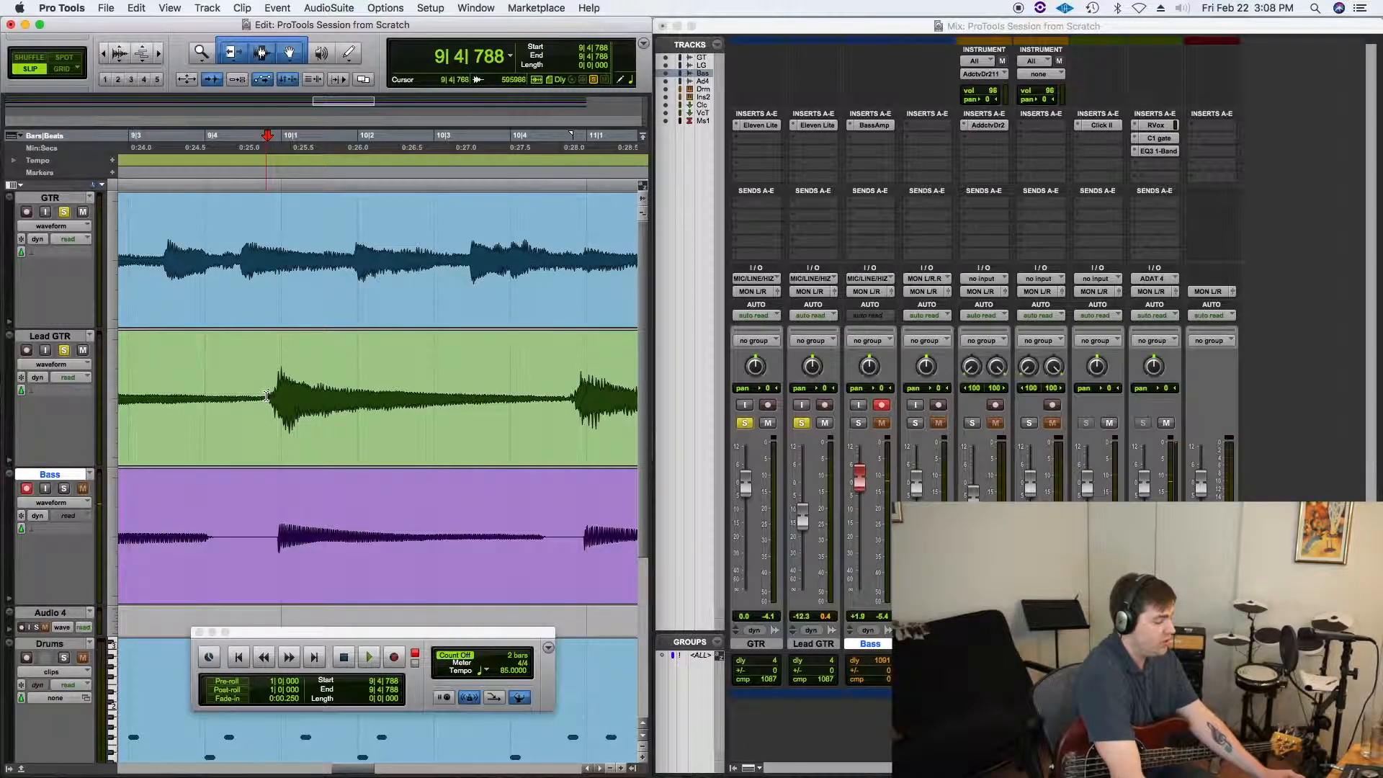
pyautogui.hotkey('shift', 'Tab')
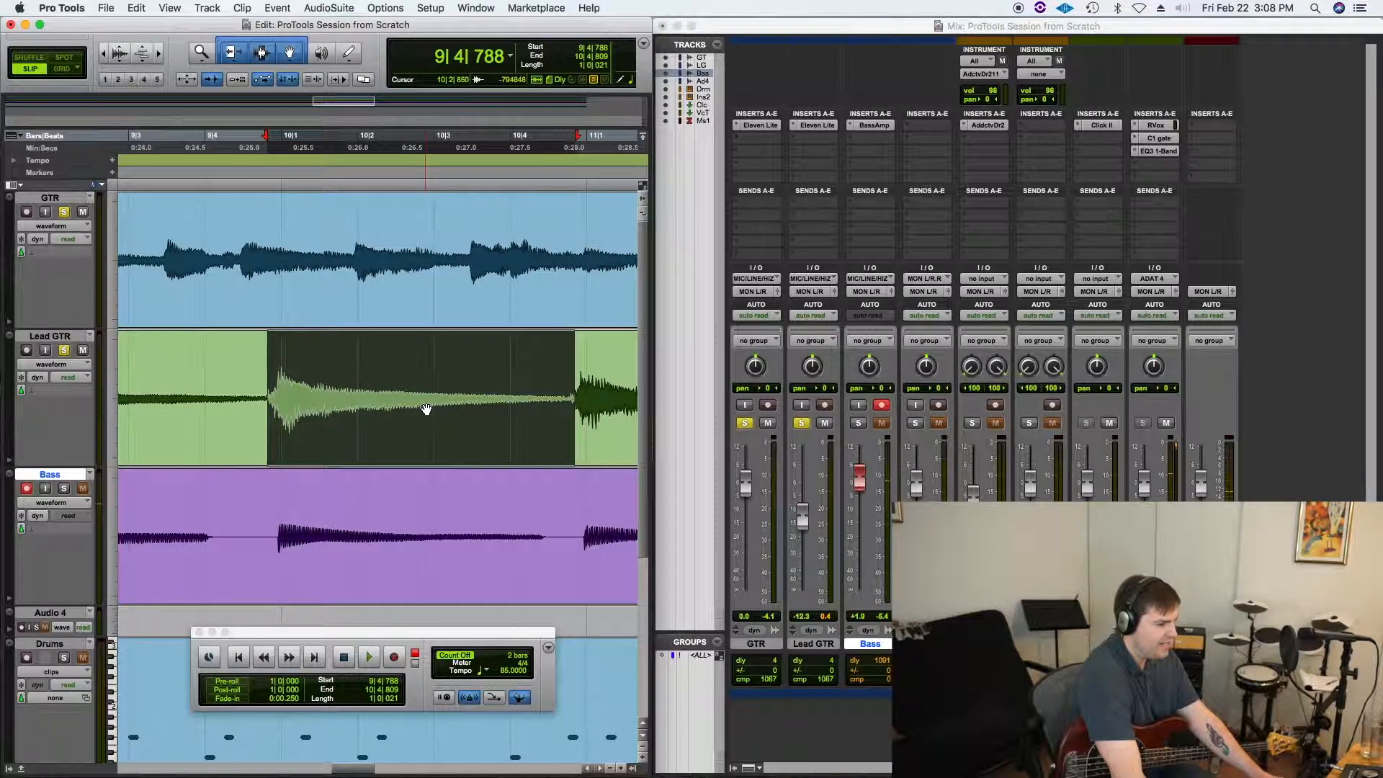
pyautogui.press('super+e')
pyautogui.hotkey('shift', 'r')
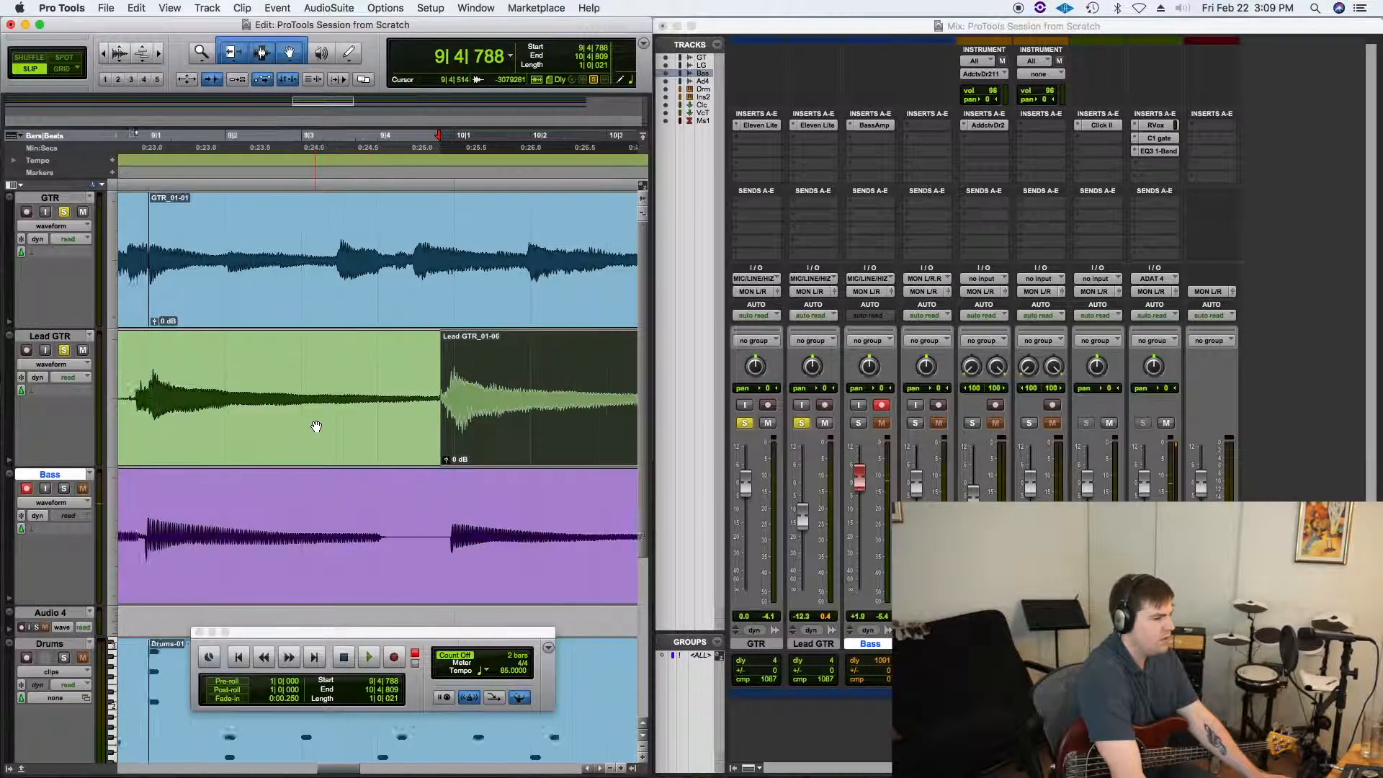
# Try the separated Lead GTR note earlier, starting at 9|3|389, and play across it from 9|3|088
pyautogui.moveTo(363, 445); pyautogui.dragTo(255, 449)
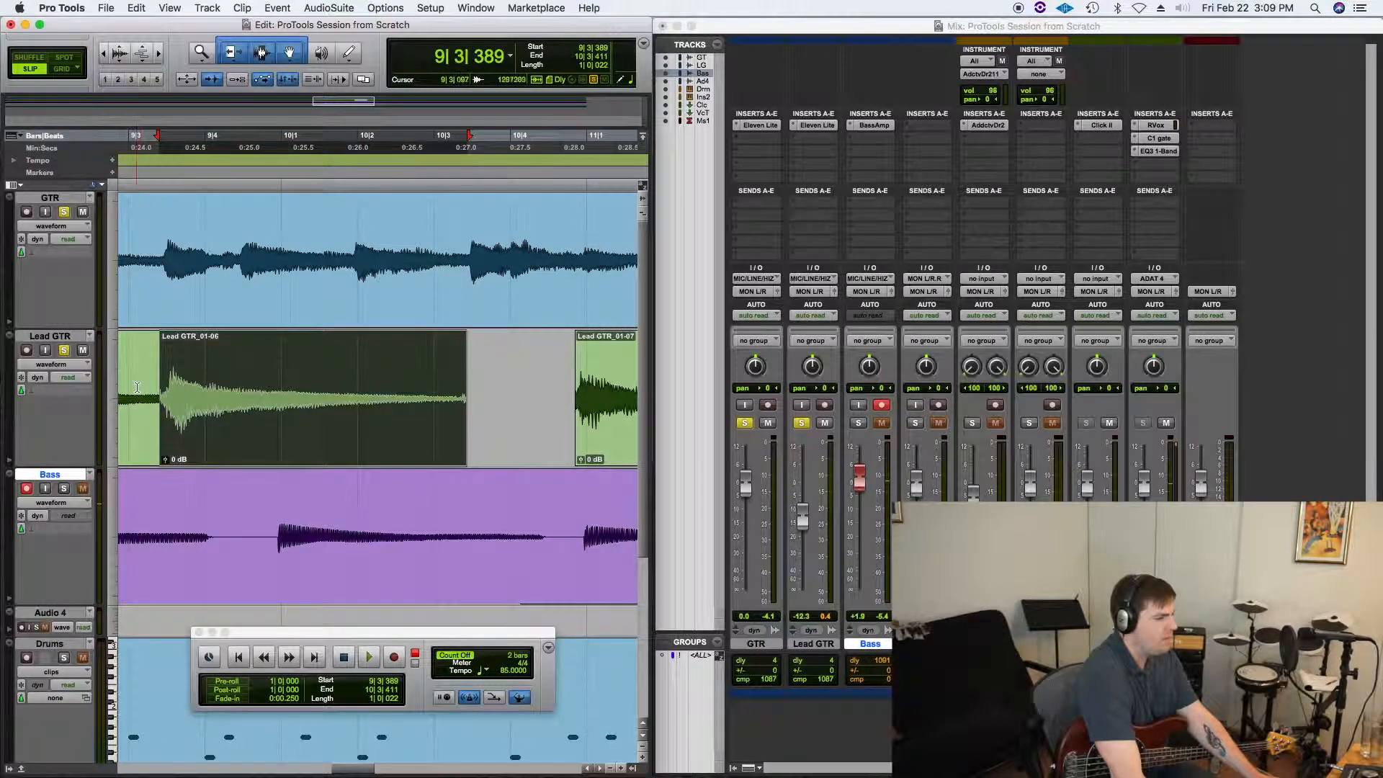
pyautogui.press('space')
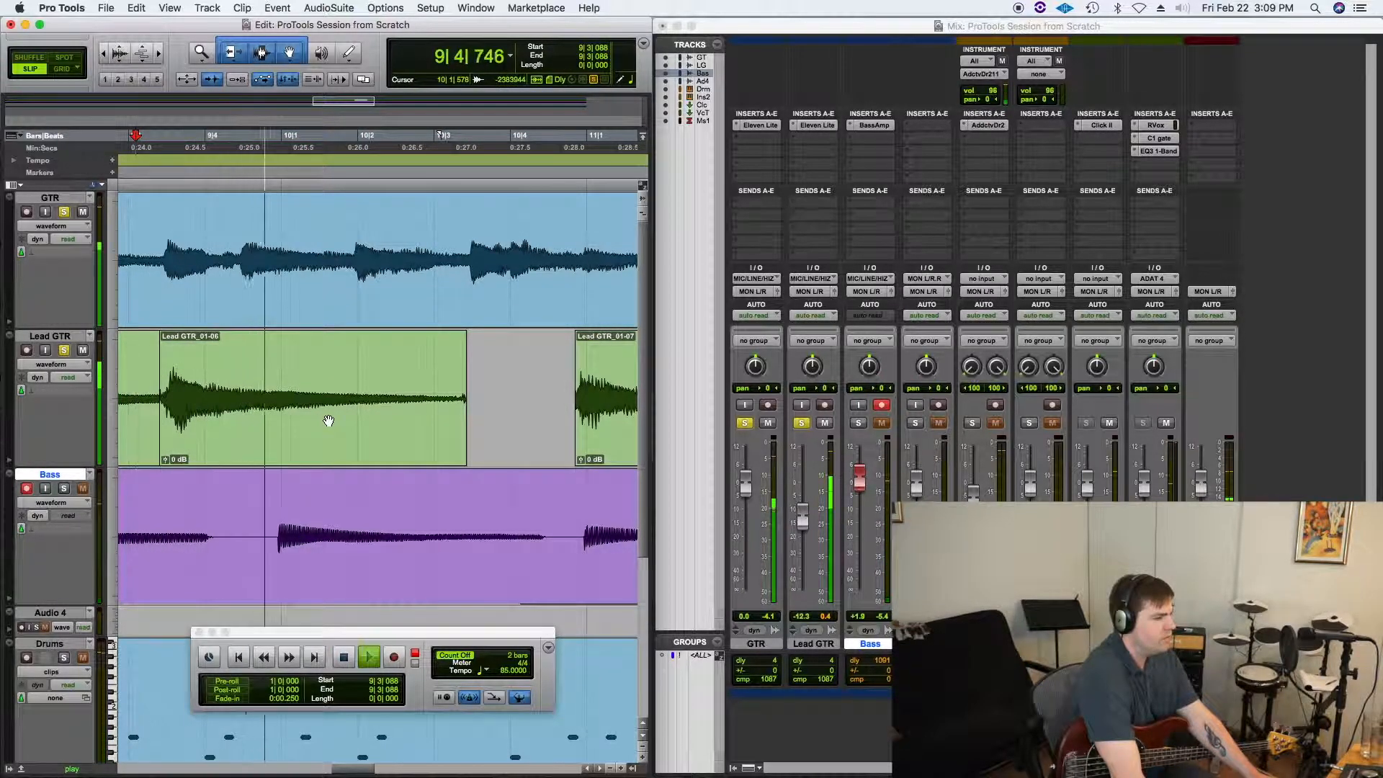
pyautogui.press('space')
# Move the separated Lead GTR note to start at 9|4|372, extend the preceding clip's end toward it, and play from 9|3|460
pyautogui.moveTo(228, 429); pyautogui.dragTo(311, 443)
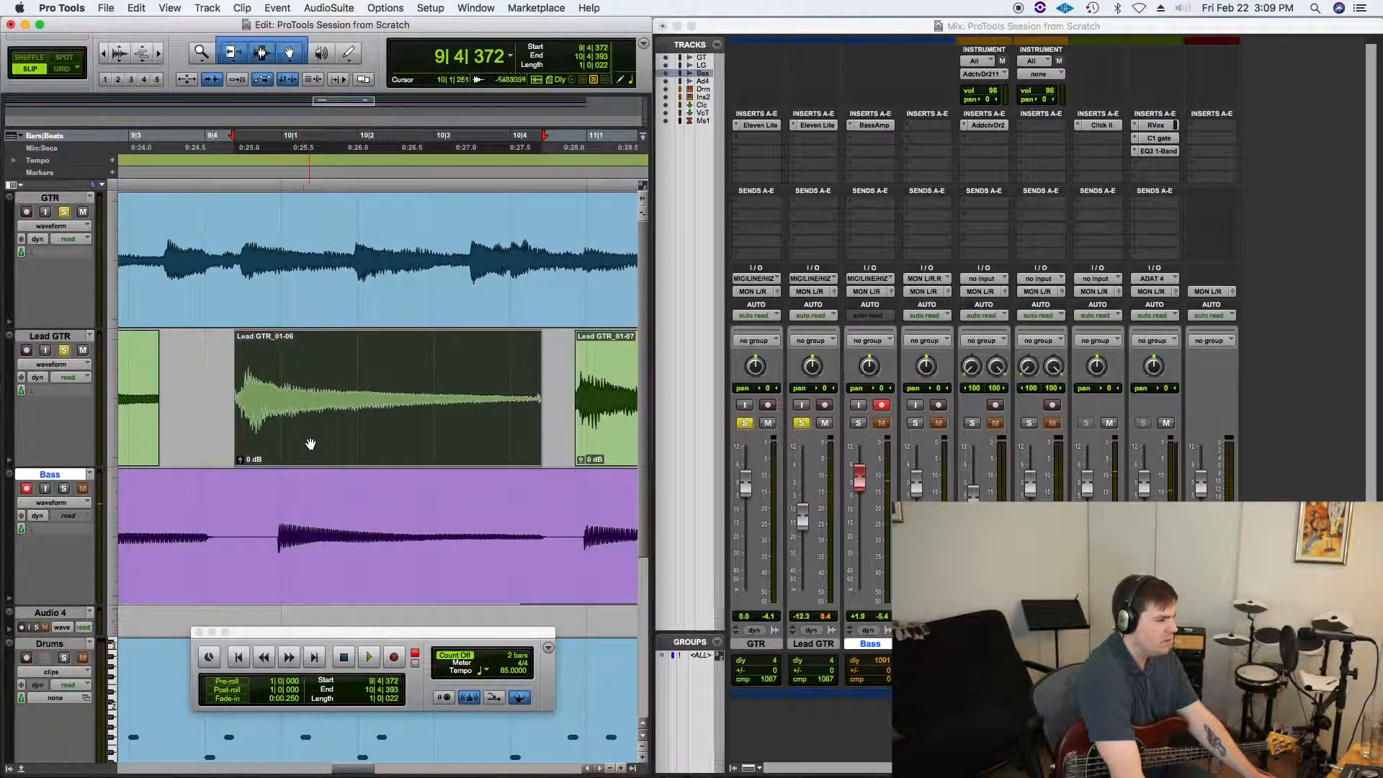
pyautogui.moveTo(162, 392); pyautogui.dragTo(229, 391)
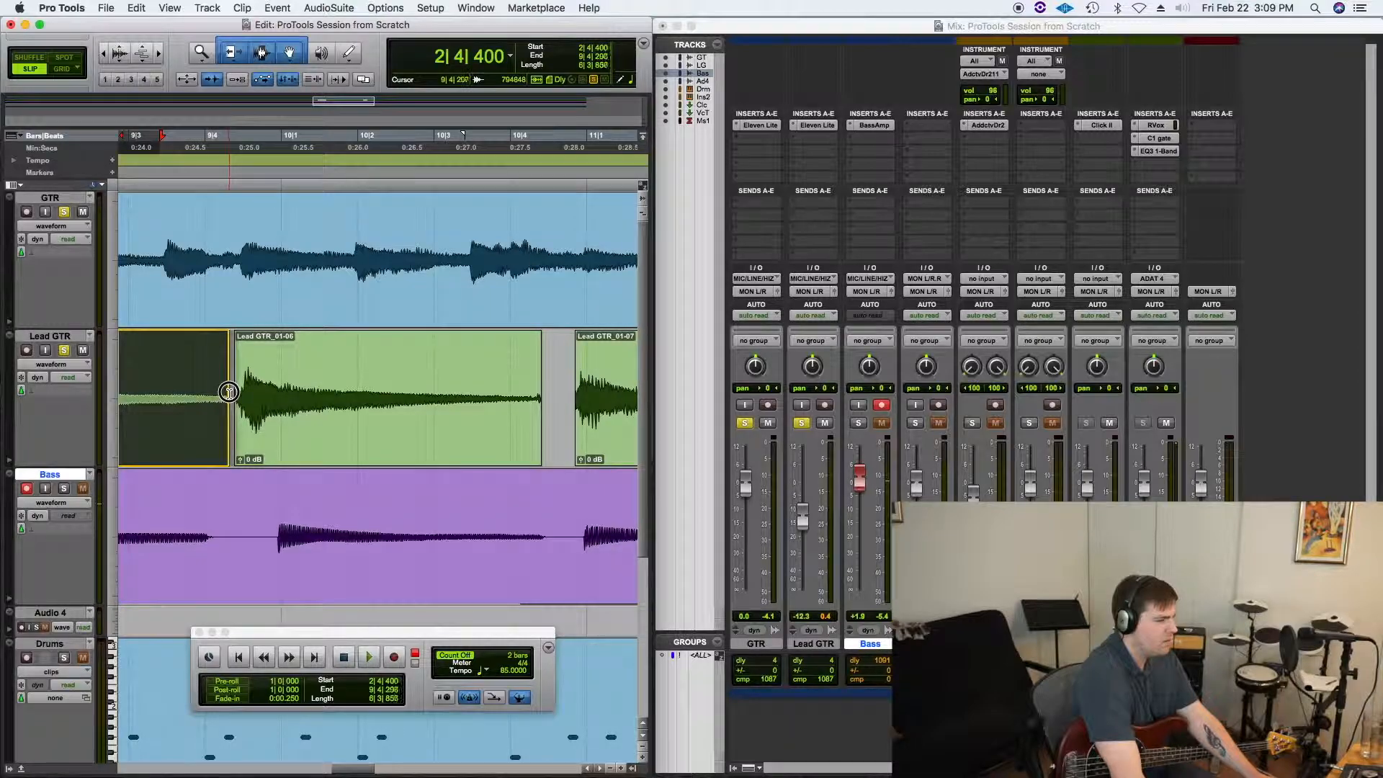
pyautogui.click(166, 363)
pyautogui.press('space')
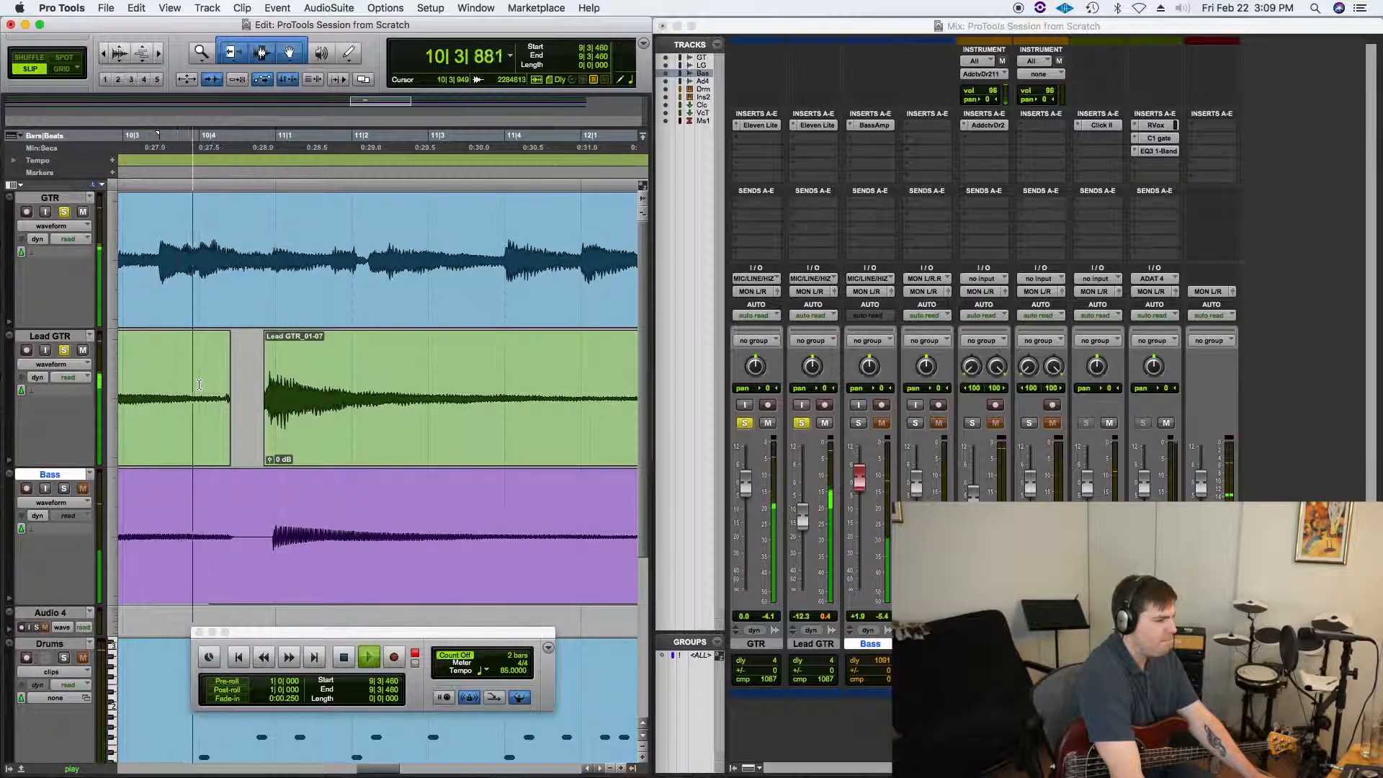
pyautogui.press('space')
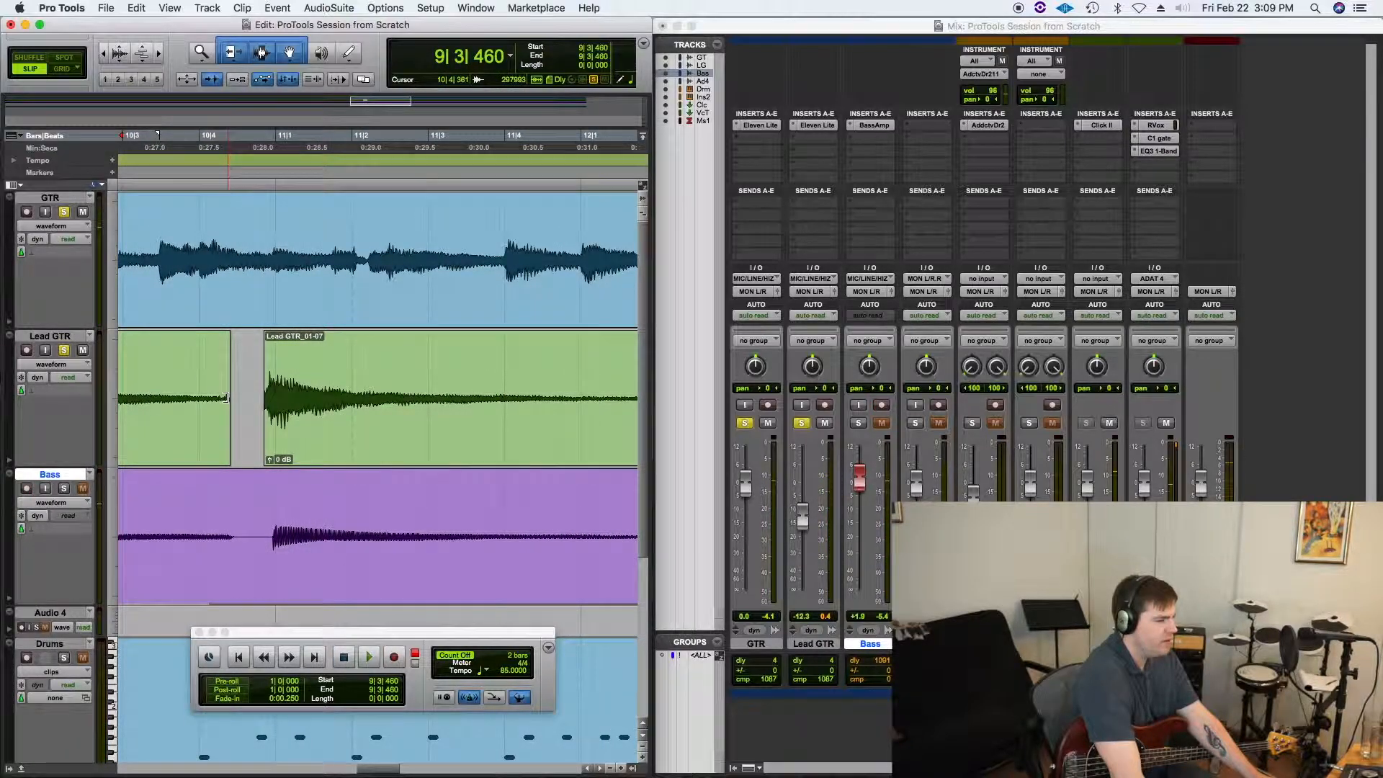
# Trim the facing Lead GTR clip edges before bar 11 to close the gap, and play from 10|3|886 into bar 15
pyautogui.click(226, 397)
pyautogui.moveTo(226, 397)
pyautogui.mouseDown()
pyautogui.moveTo(262, 397)
pyautogui.moveTo(223, 395)
pyautogui.mouseUp()
pyautogui.click(193, 383)
pyautogui.press('space')
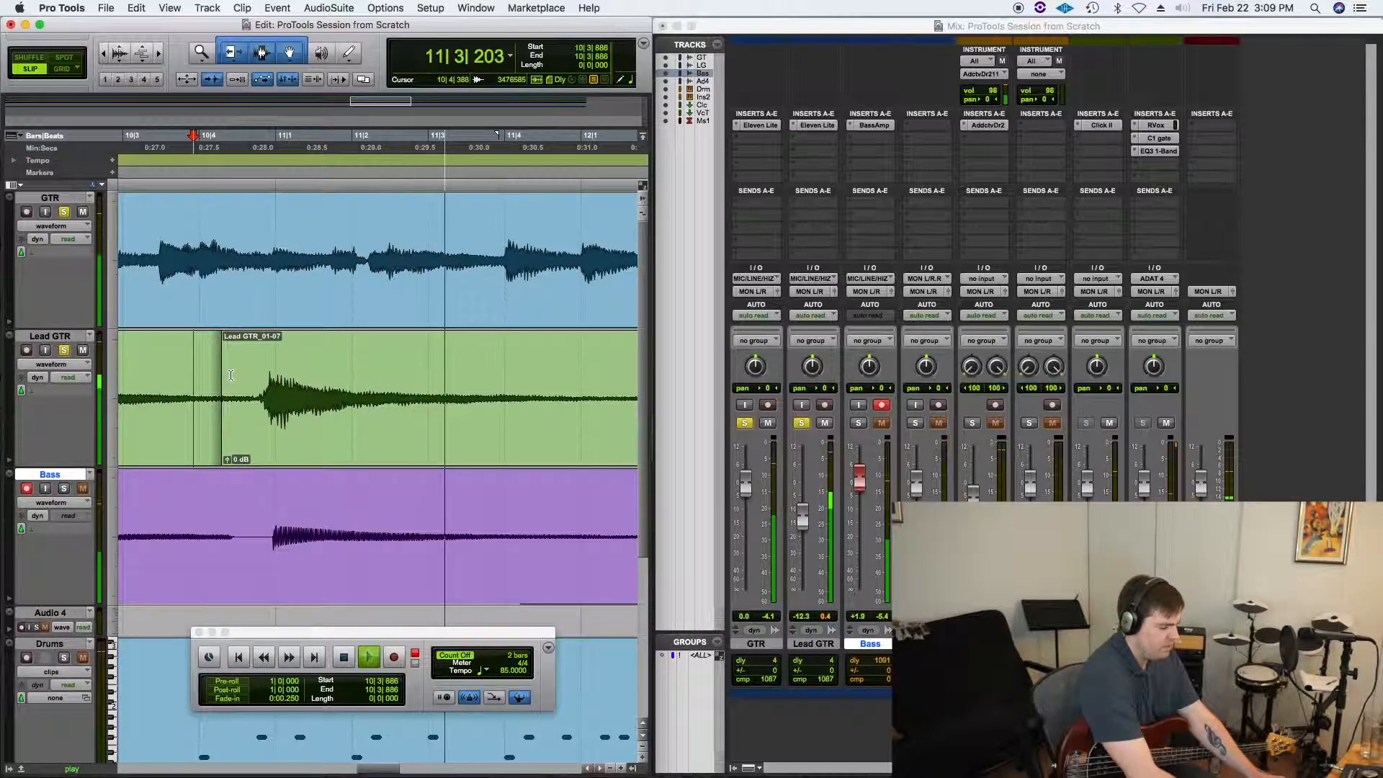
pyautogui.press('super+bracketleft')
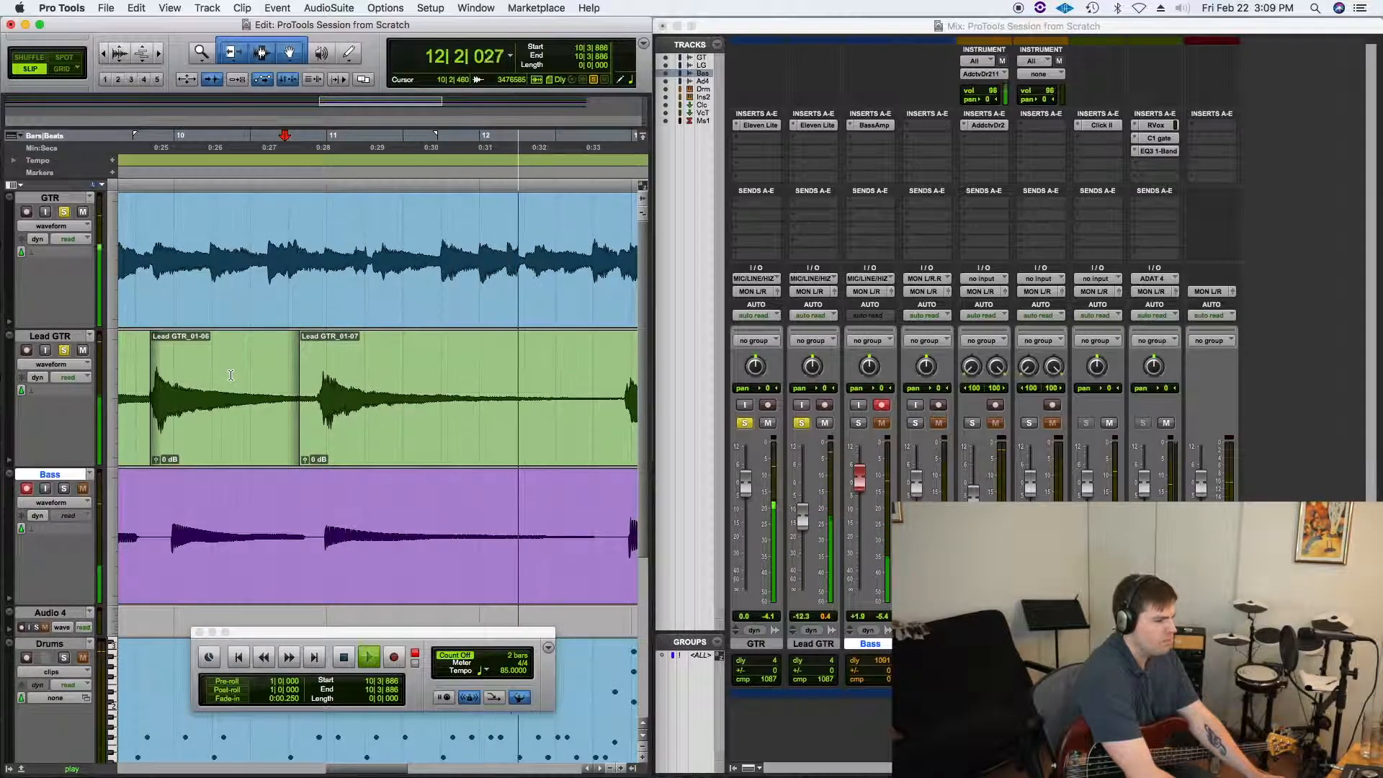
pyautogui.press('super+bracketleft')
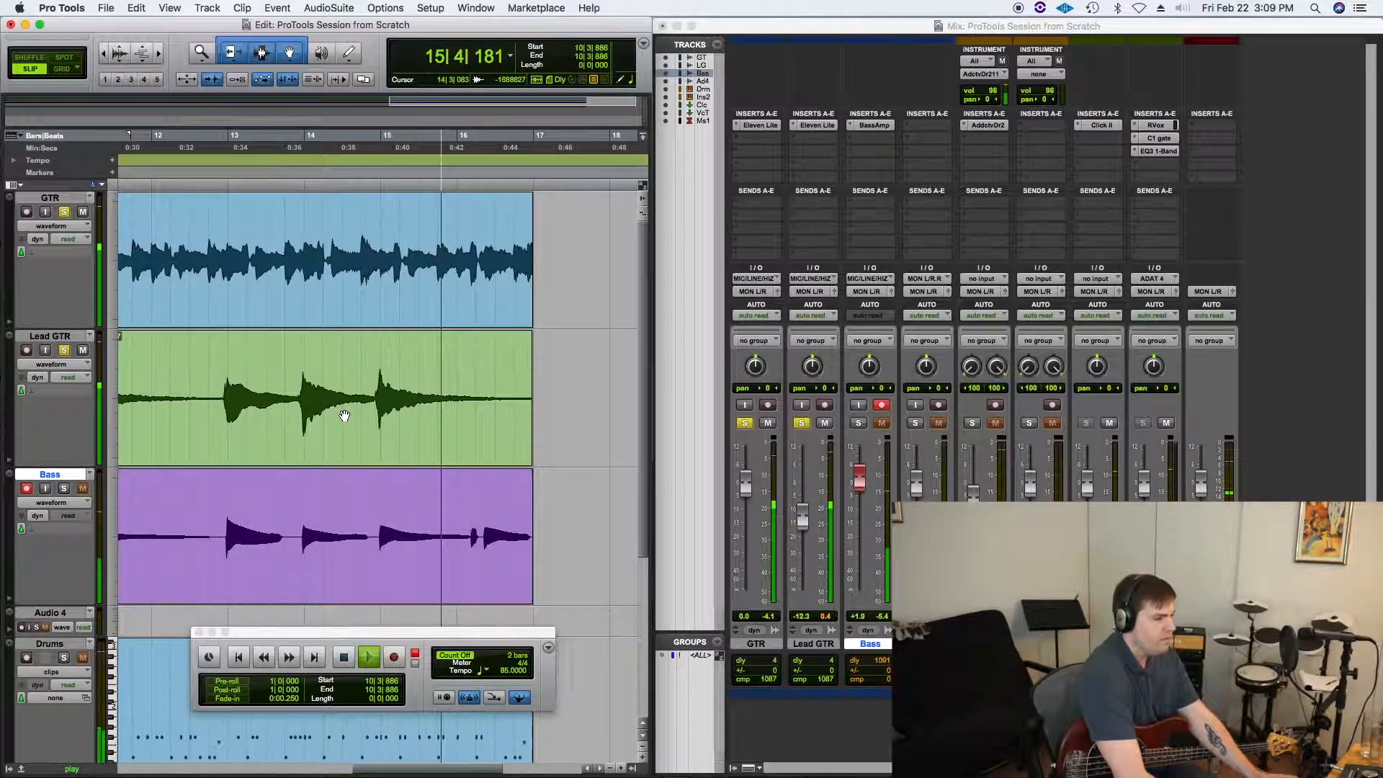
pyautogui.press('space')
pyautogui.press('Return')
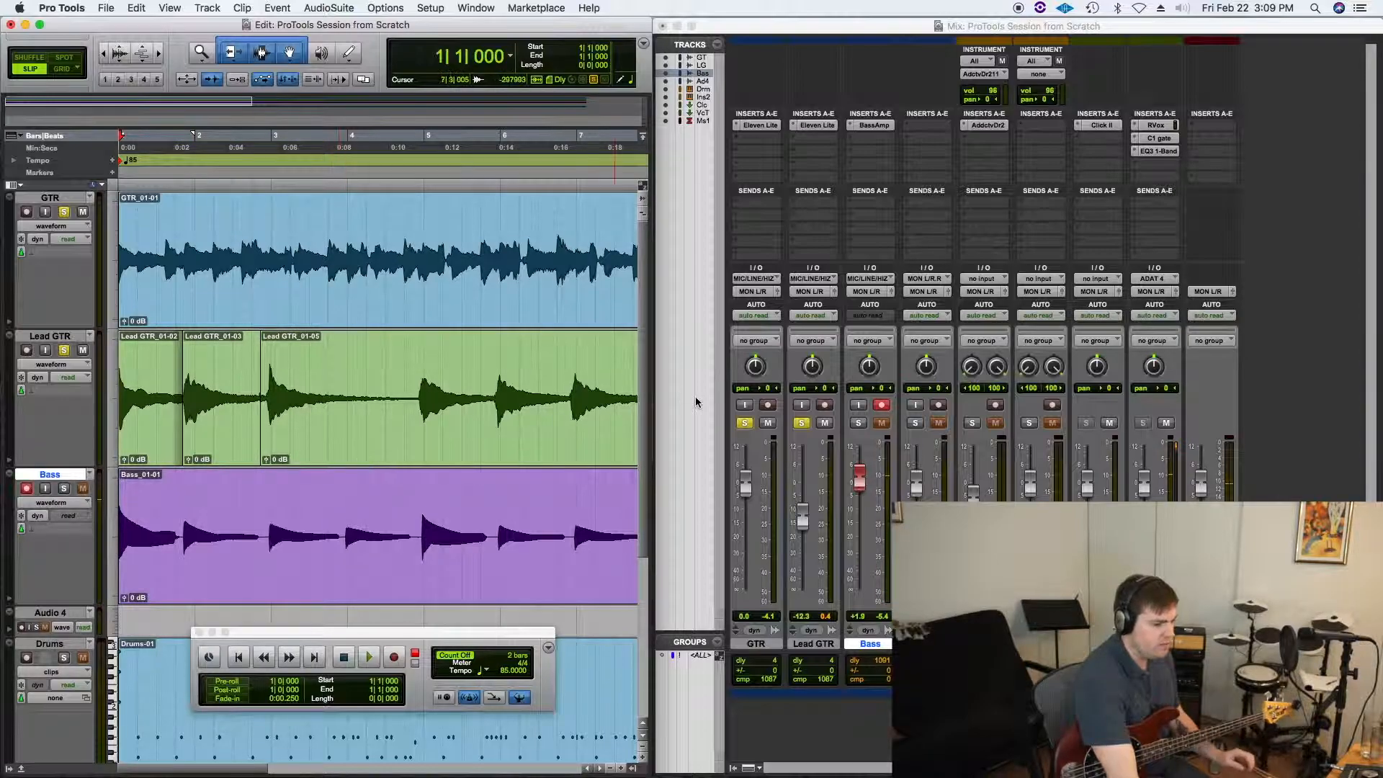
# Clear all track solos and play the full mix from the session start
pyautogui.keyDown('alt'); pyautogui.click(747, 424); pyautogui.keyUp('alt')
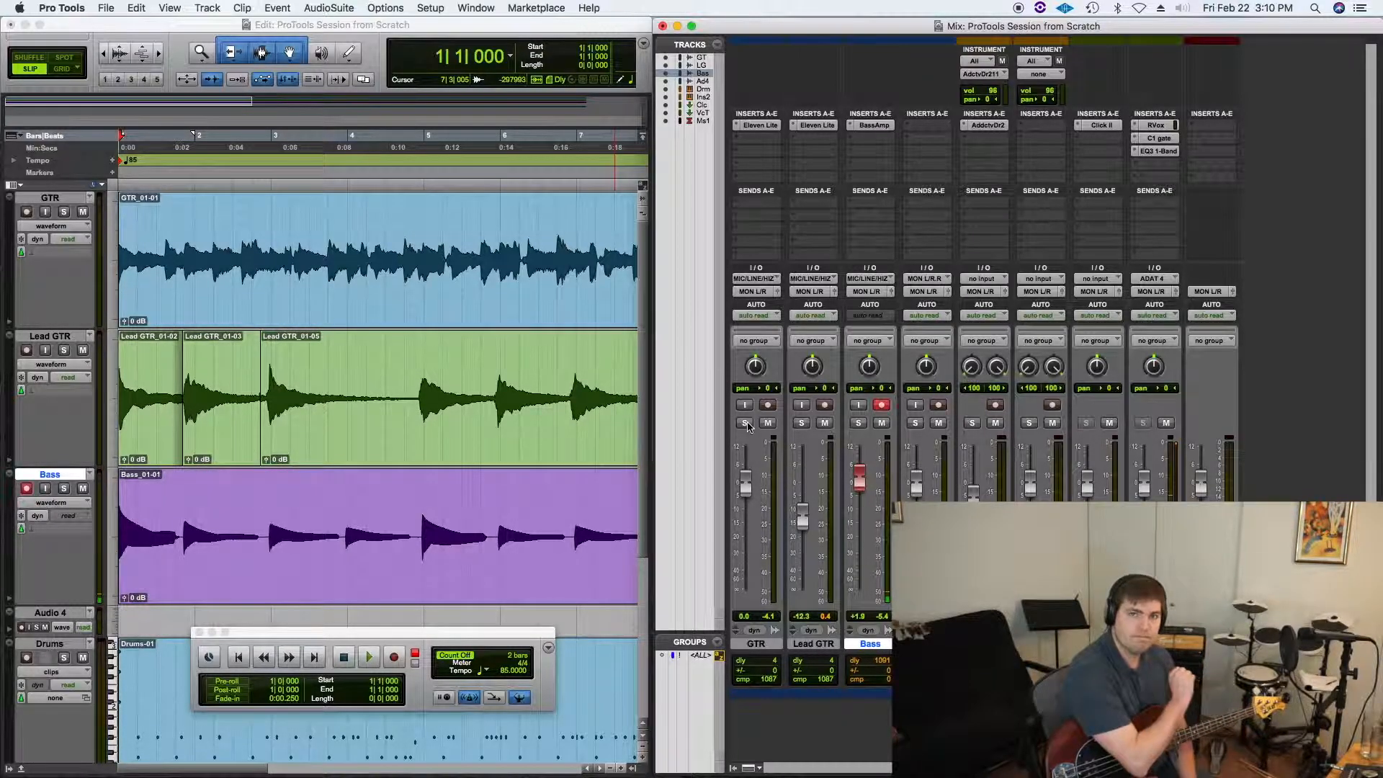
pyautogui.press('space')
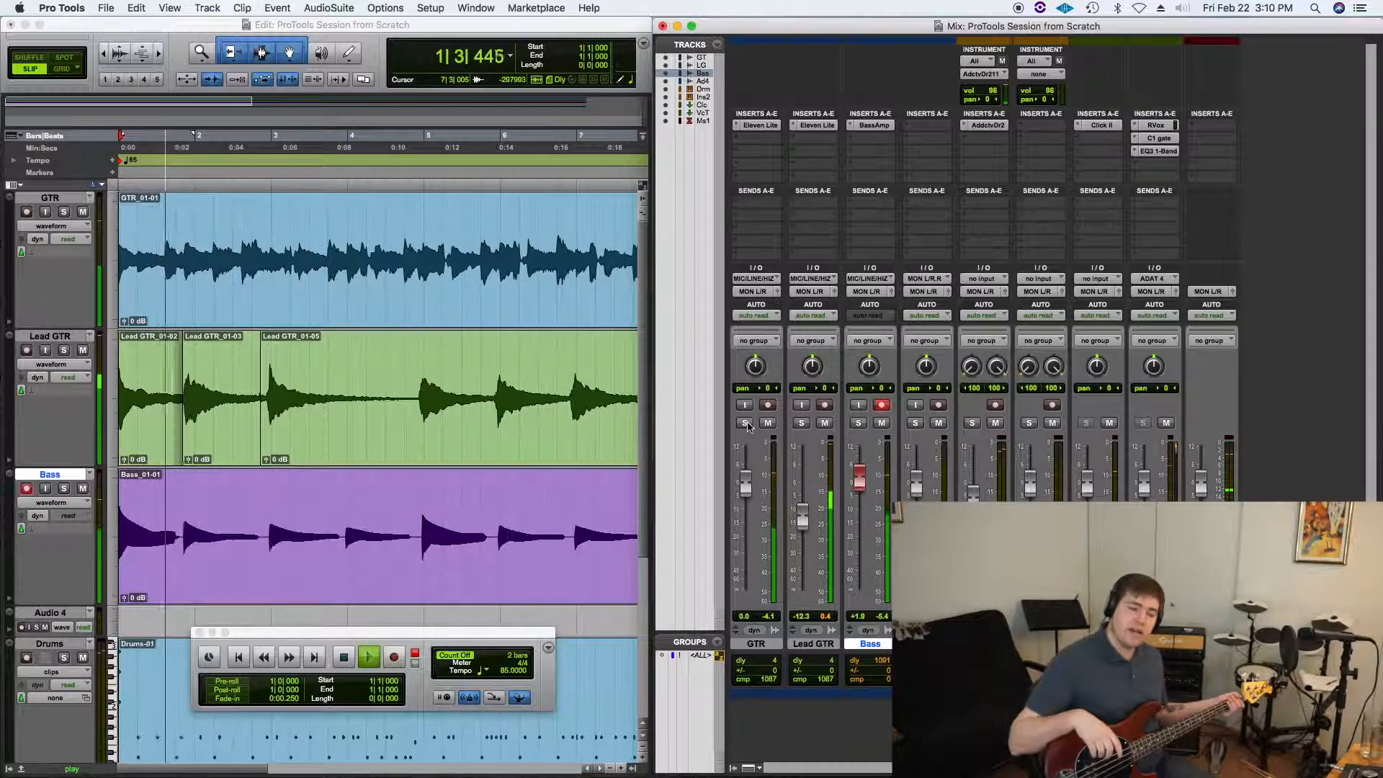